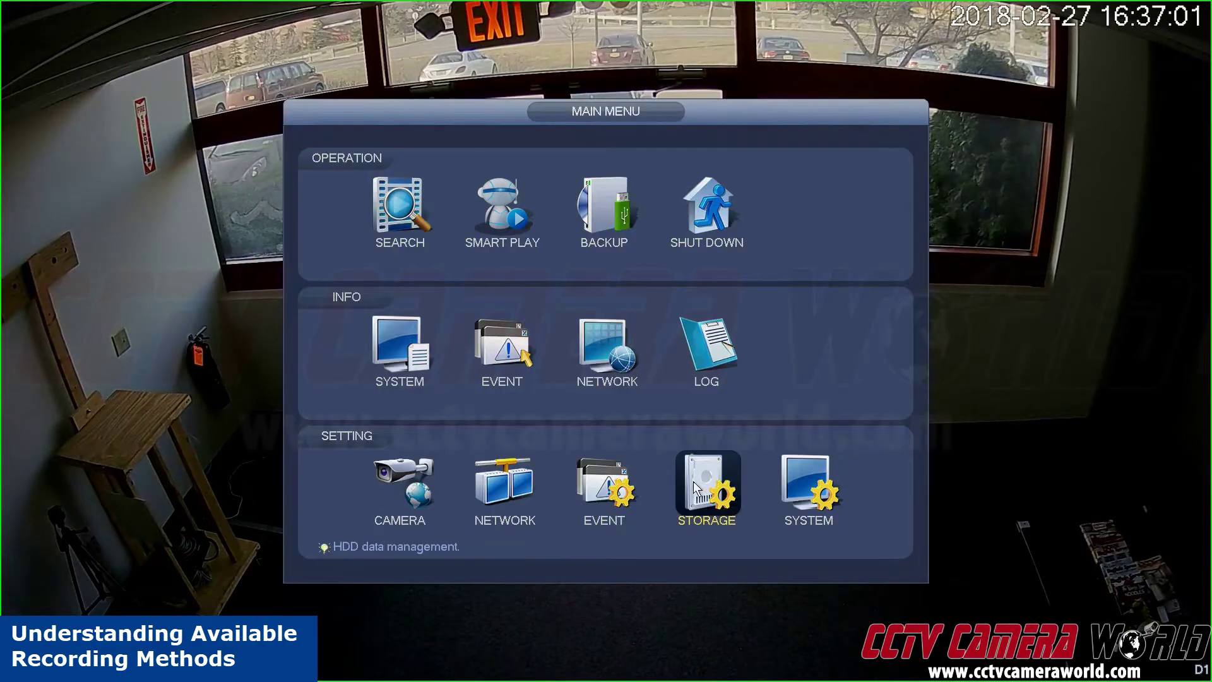
Open Storage > Record to see each channel's main stream, sub stream and snapshot modes
click(693, 481)
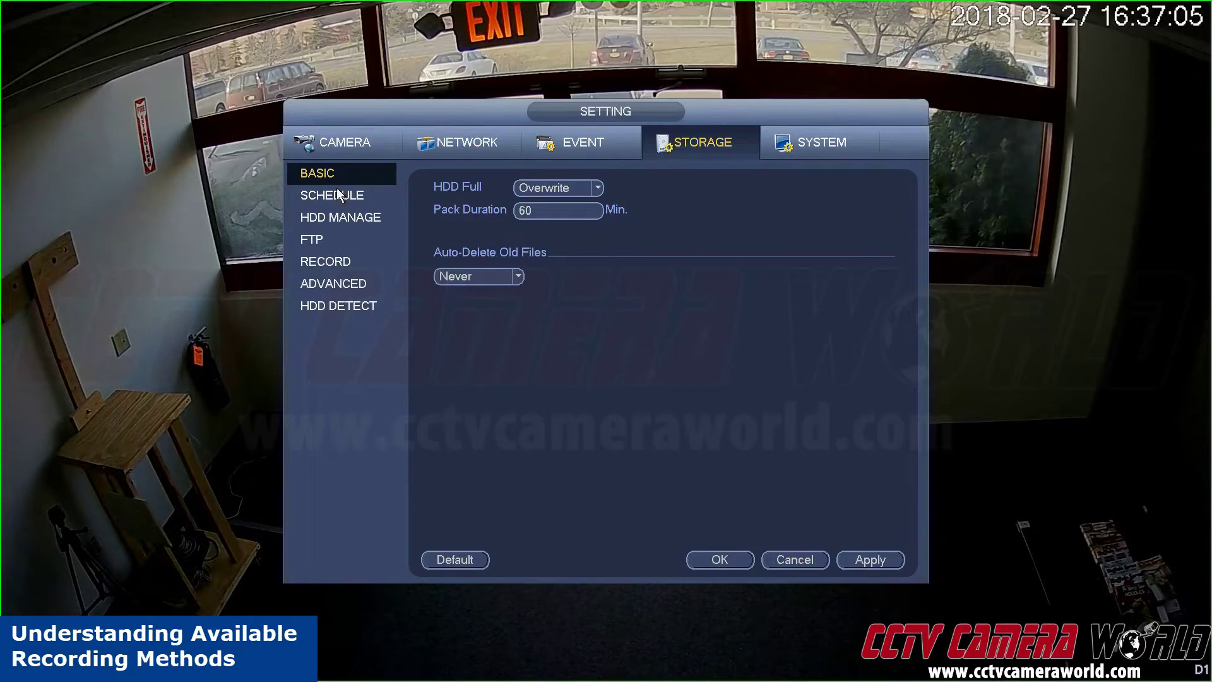
click(334, 260)
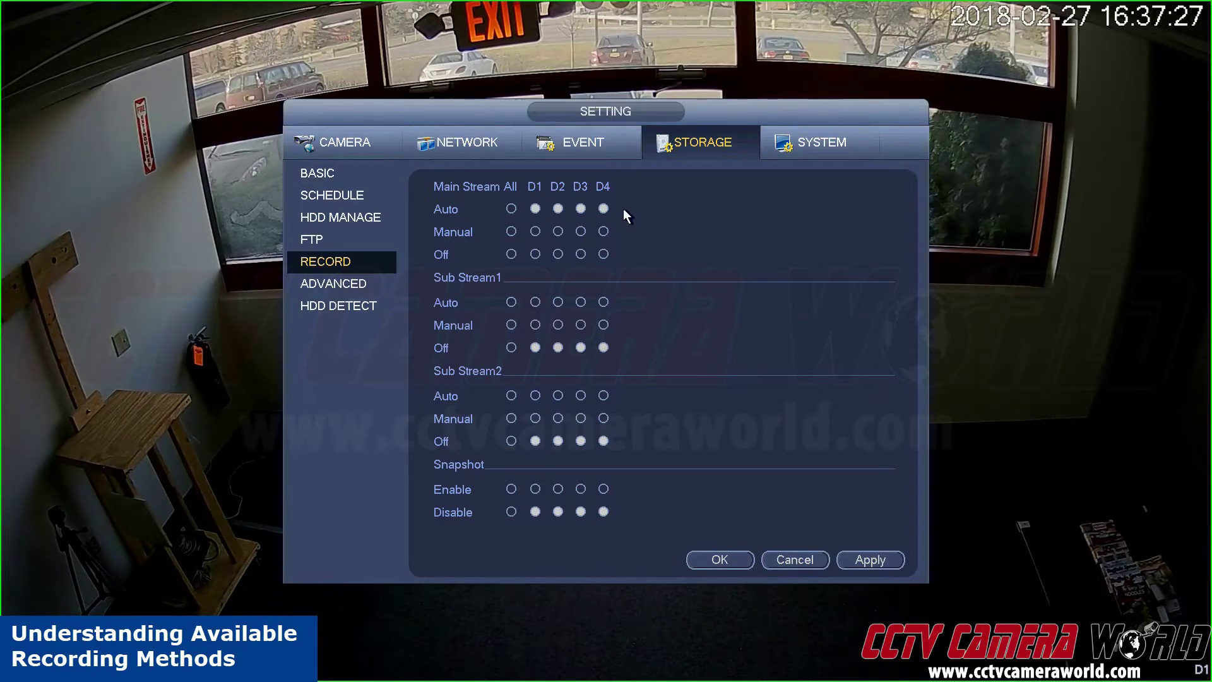
Set main-stream recording to Auto on D1, Manual on D2, and Off on D3 and D4
click(511, 231)
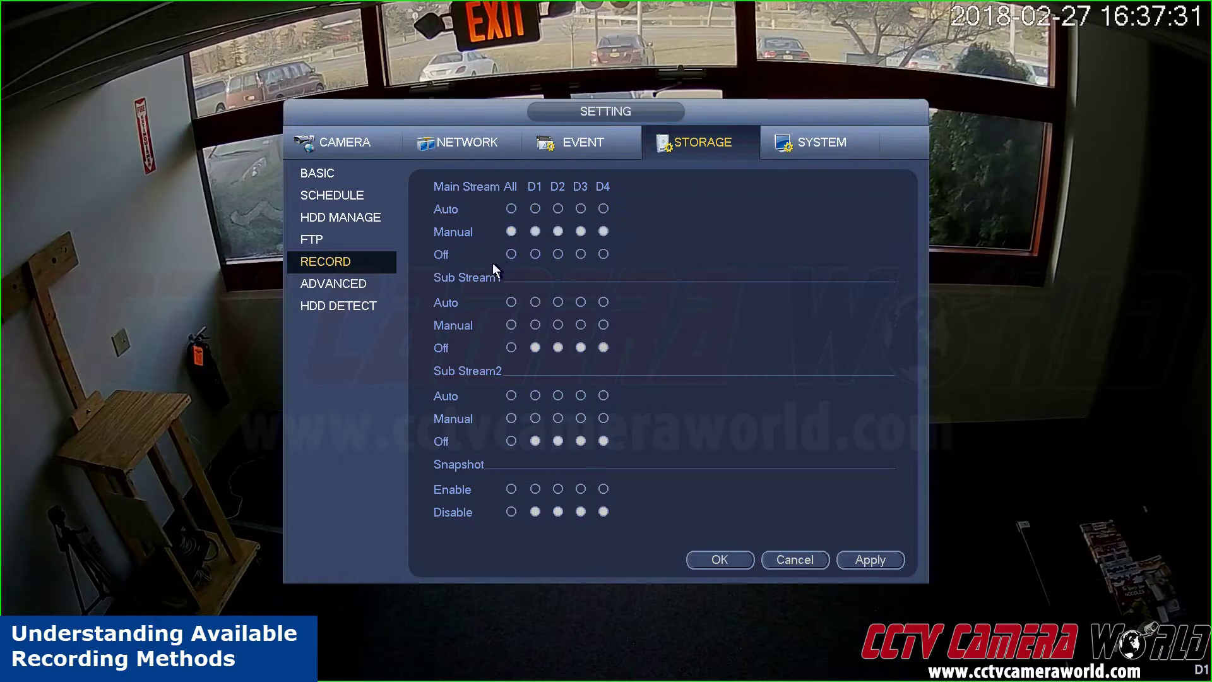
click(534, 208)
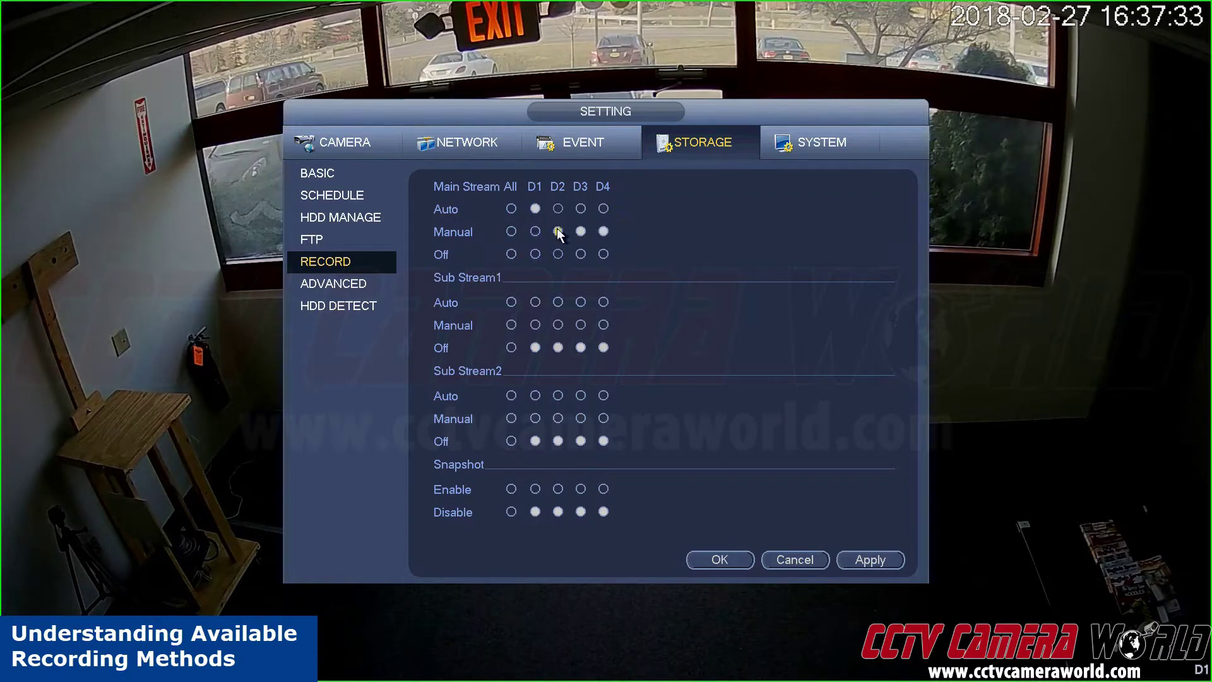
click(580, 209)
click(512, 254)
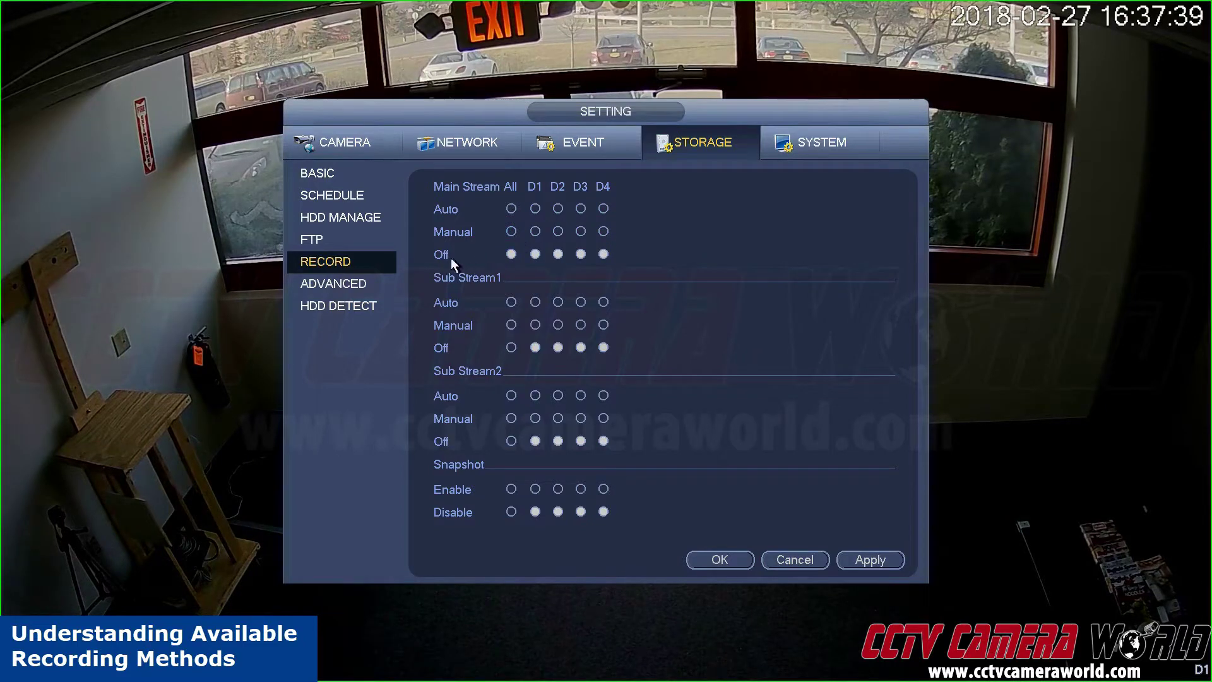
click(512, 209)
click(511, 231)
click(511, 254)
click(512, 208)
click(603, 253)
click(581, 254)
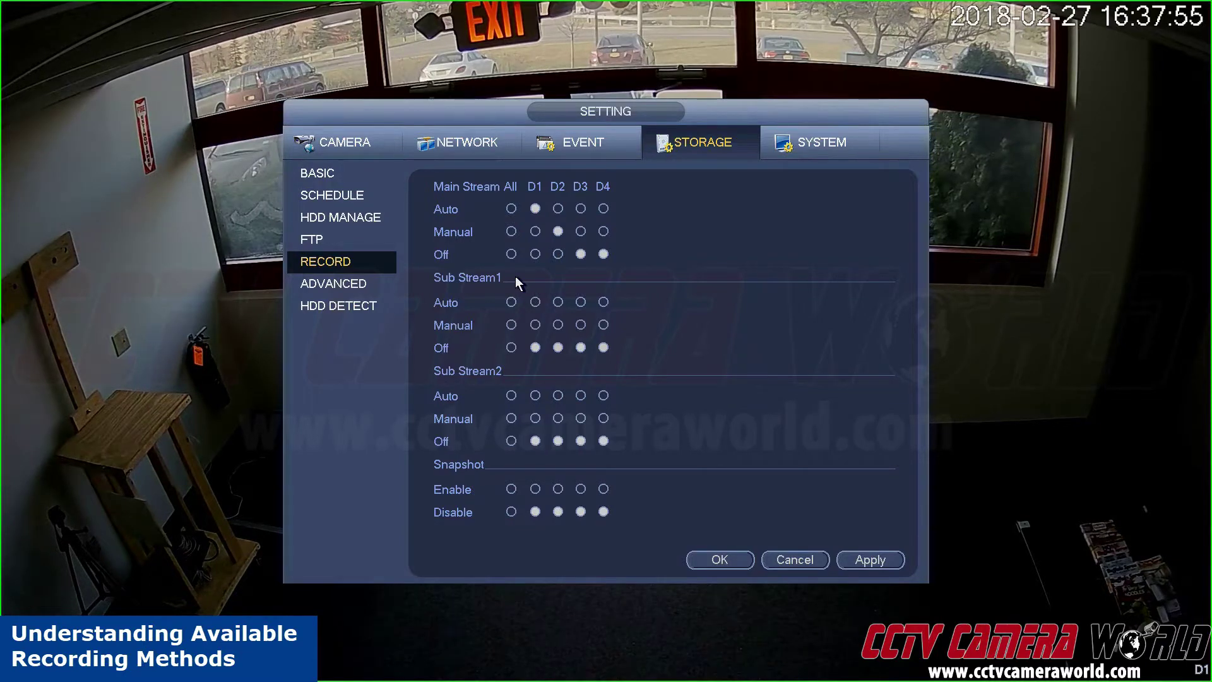
right_click(515, 275)
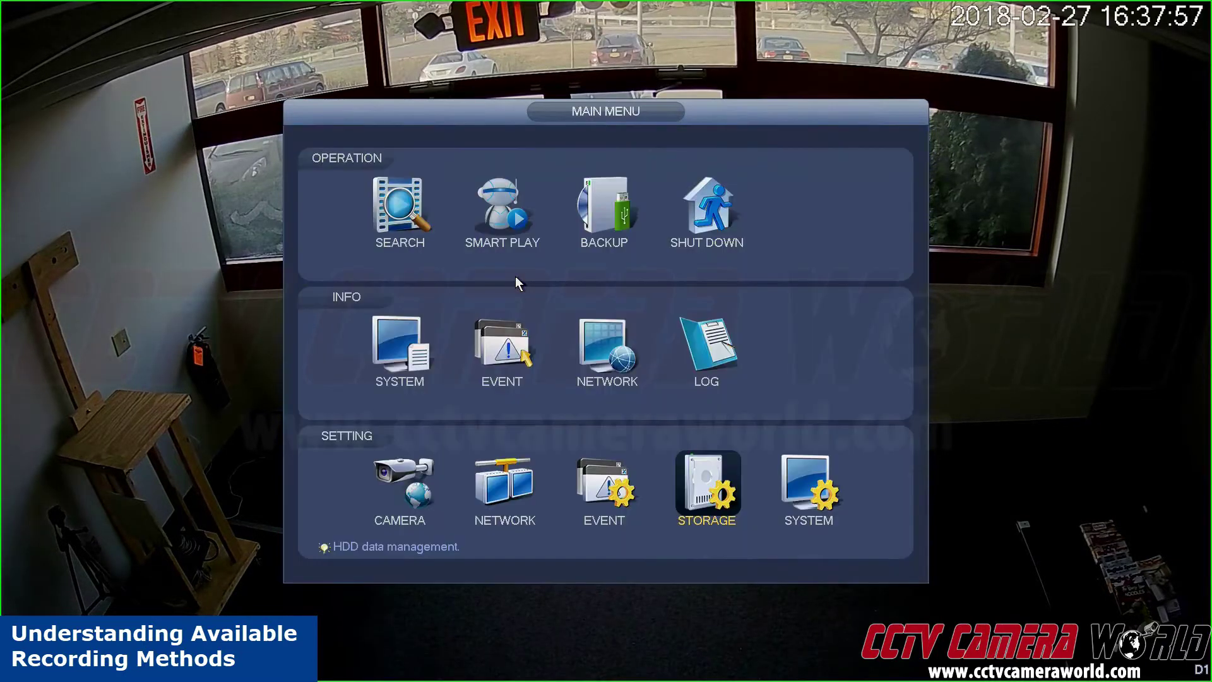
click(407, 468)
right_click(372, 302)
click(406, 481)
click(336, 215)
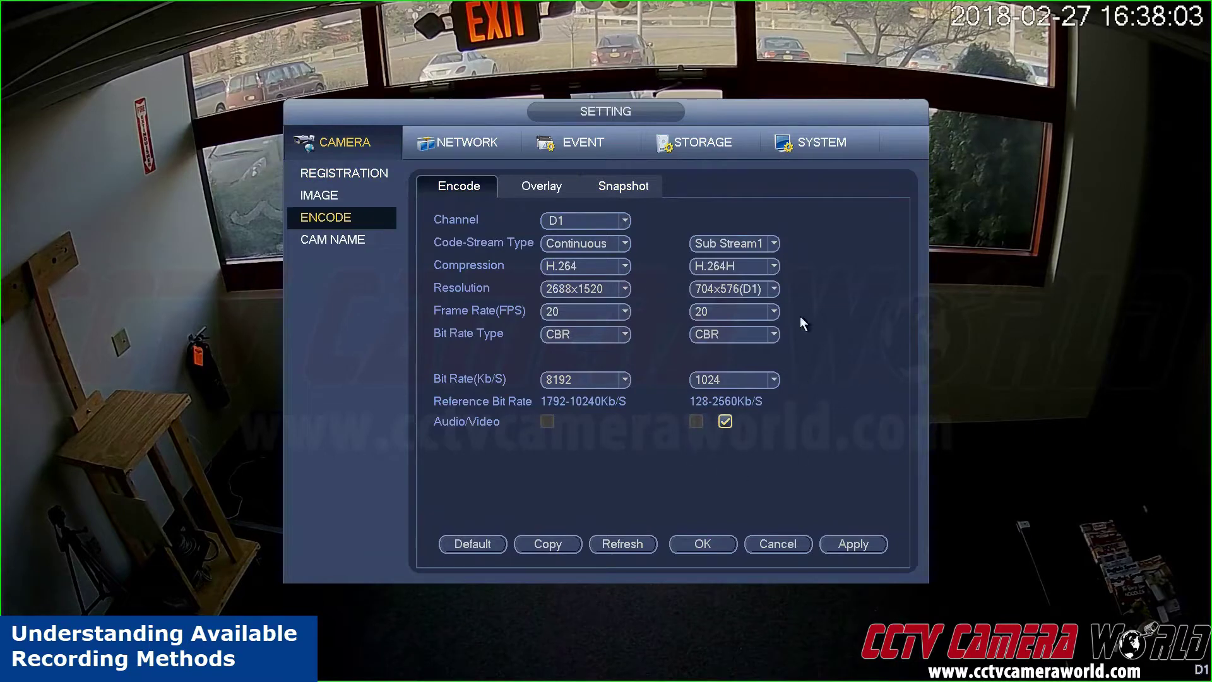
click(713, 243)
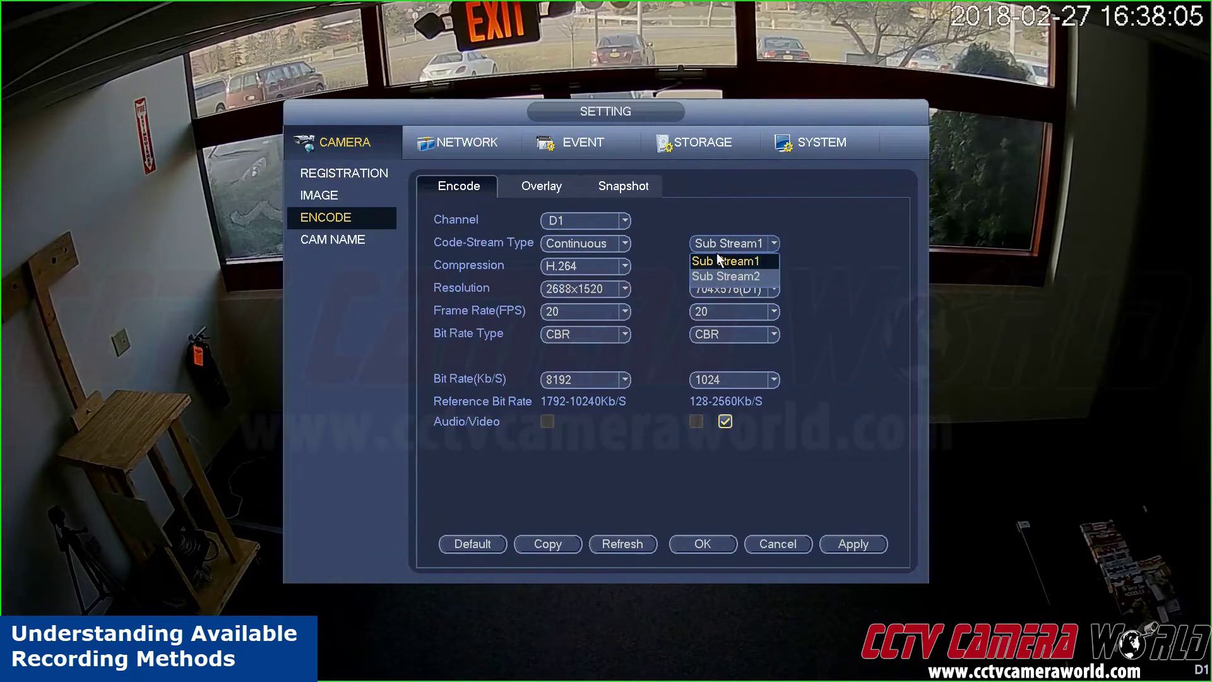
click(835, 286)
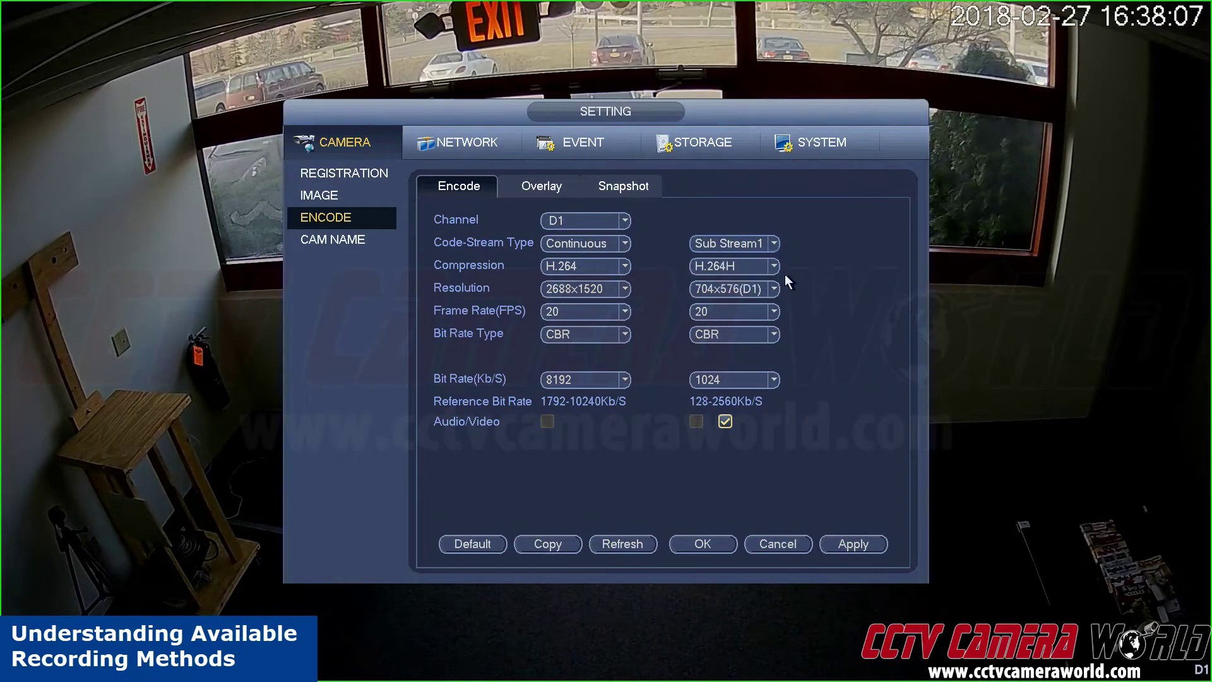
right_click(777, 276)
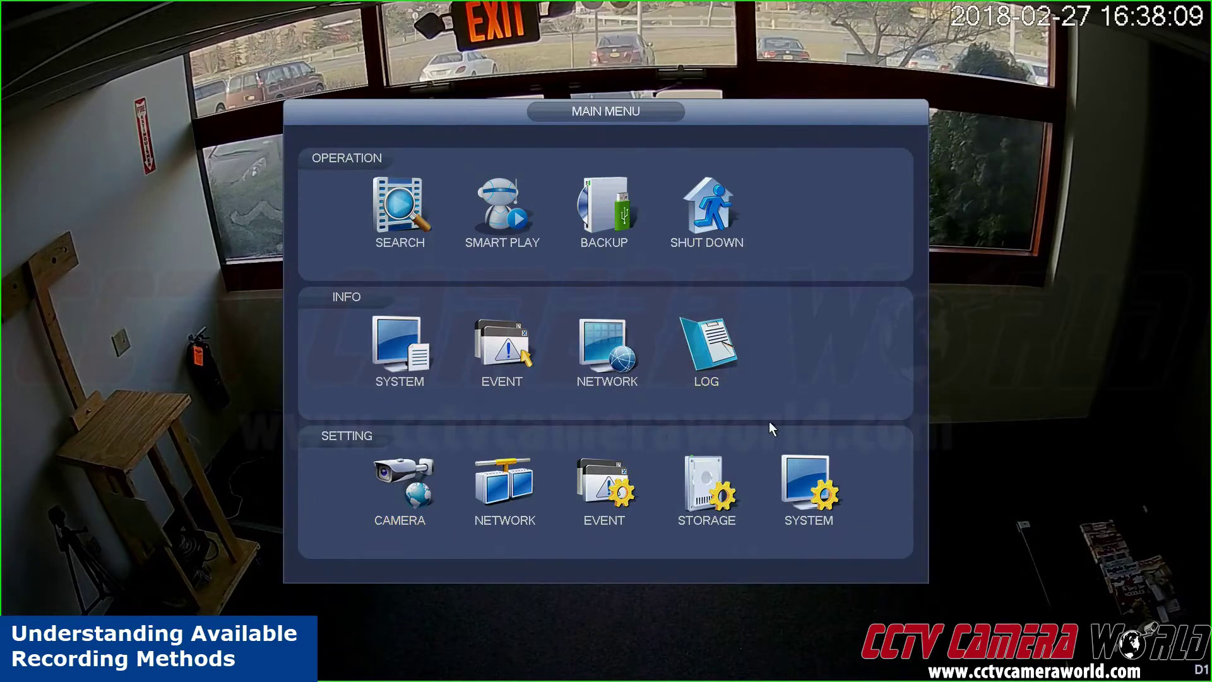
Reopen the Storage Record page, which shows main-stream recording on Auto for D1–D4
click(712, 489)
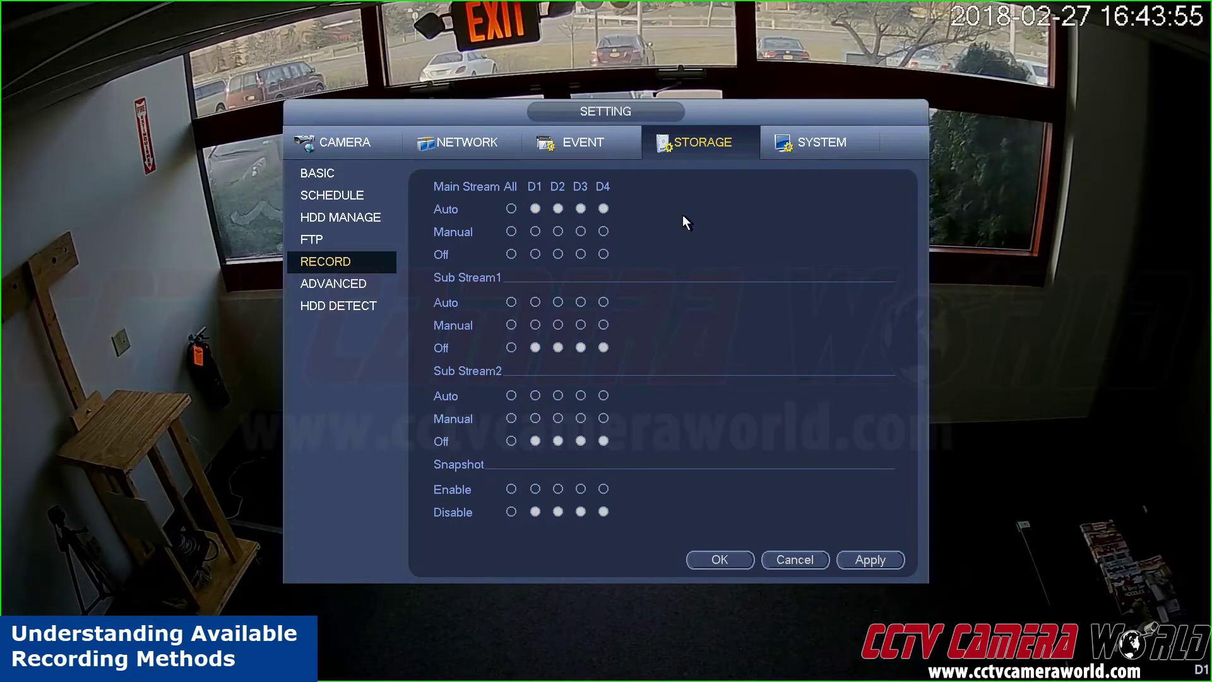
Open the weekly Schedule page and view channels D2, D3, D4, then D1
click(358, 197)
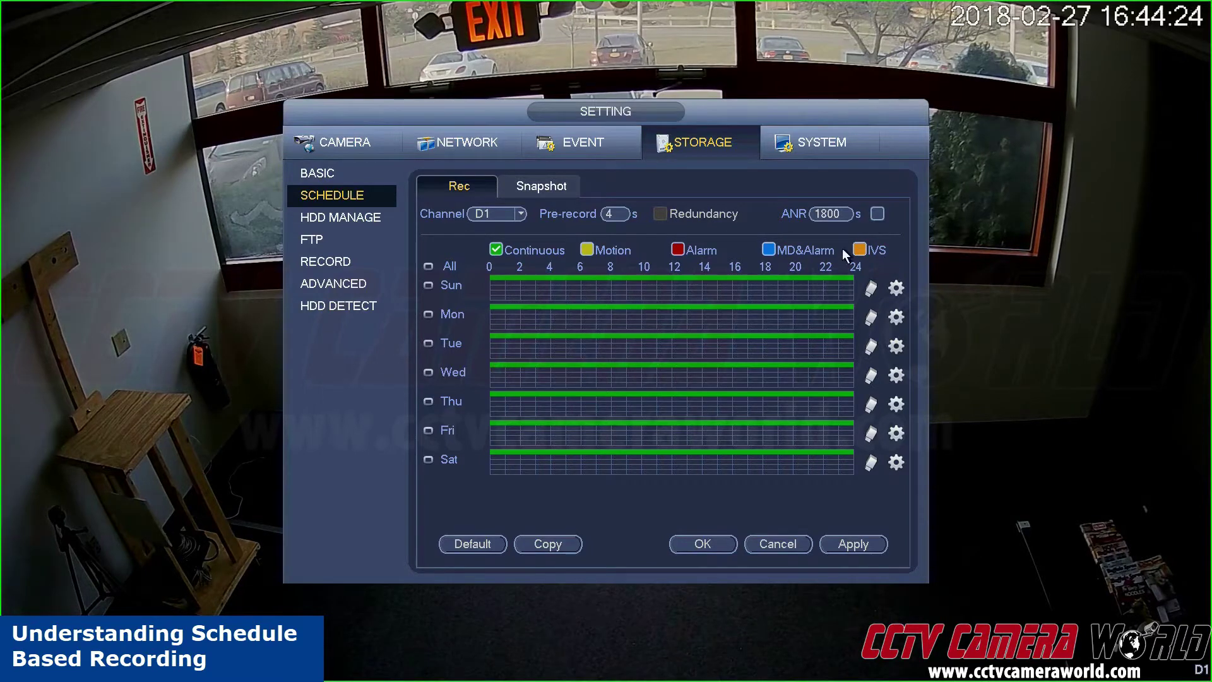
click(494, 215)
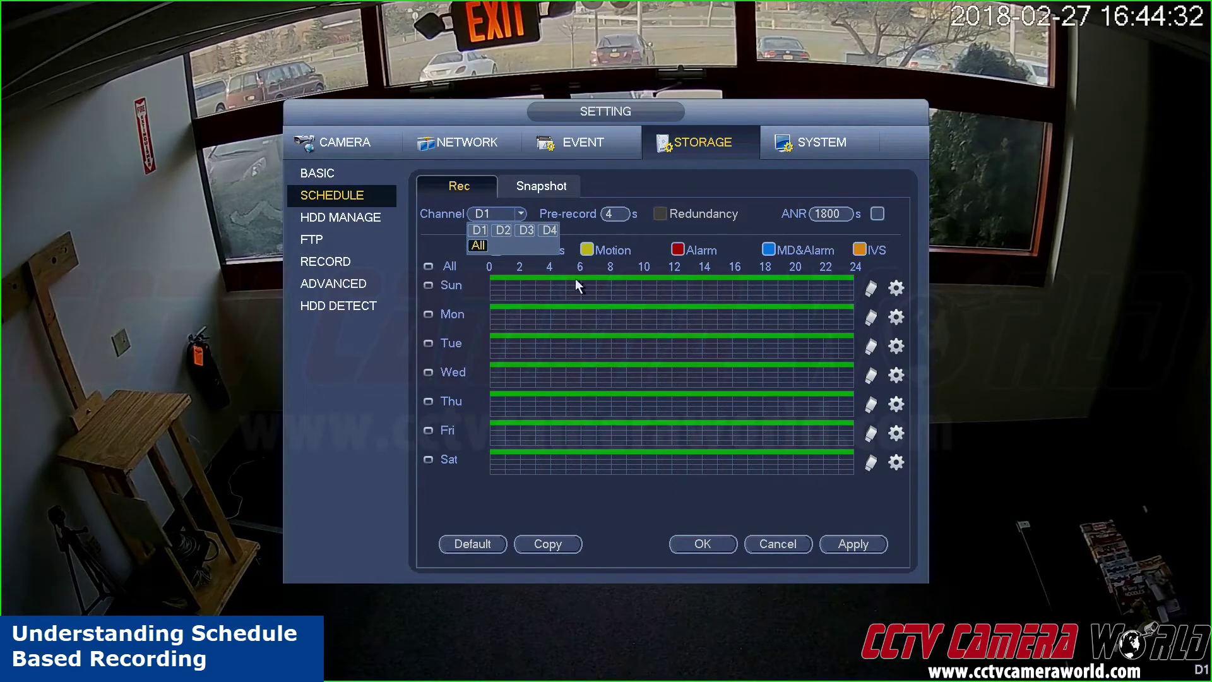
click(491, 233)
click(490, 216)
click(523, 231)
click(519, 215)
click(516, 232)
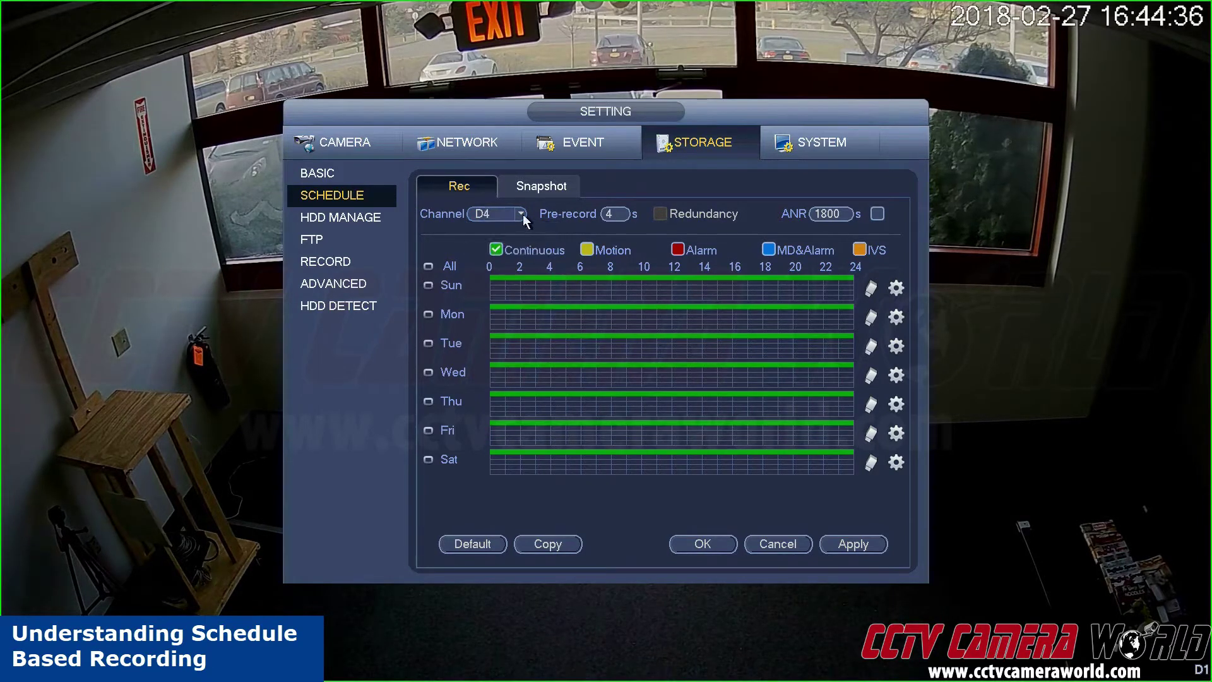
click(486, 213)
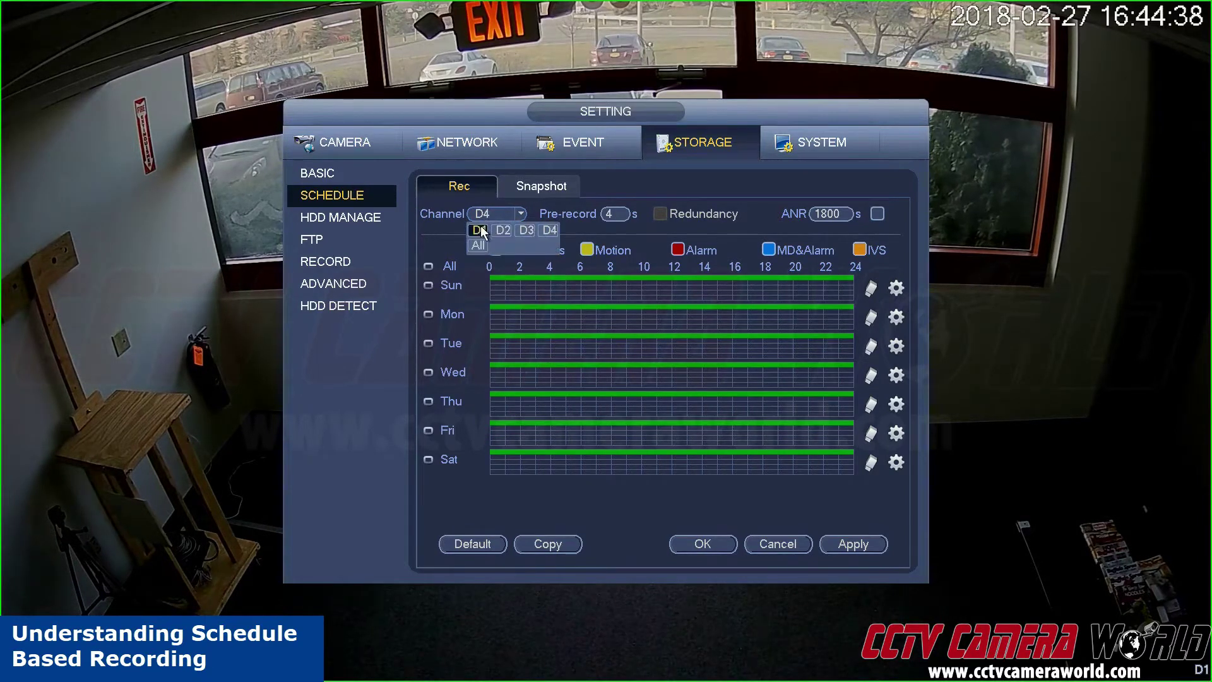
click(480, 227)
View the All-channels schedule, return to D1, and select its 4 s Pre-record field
click(483, 218)
click(479, 246)
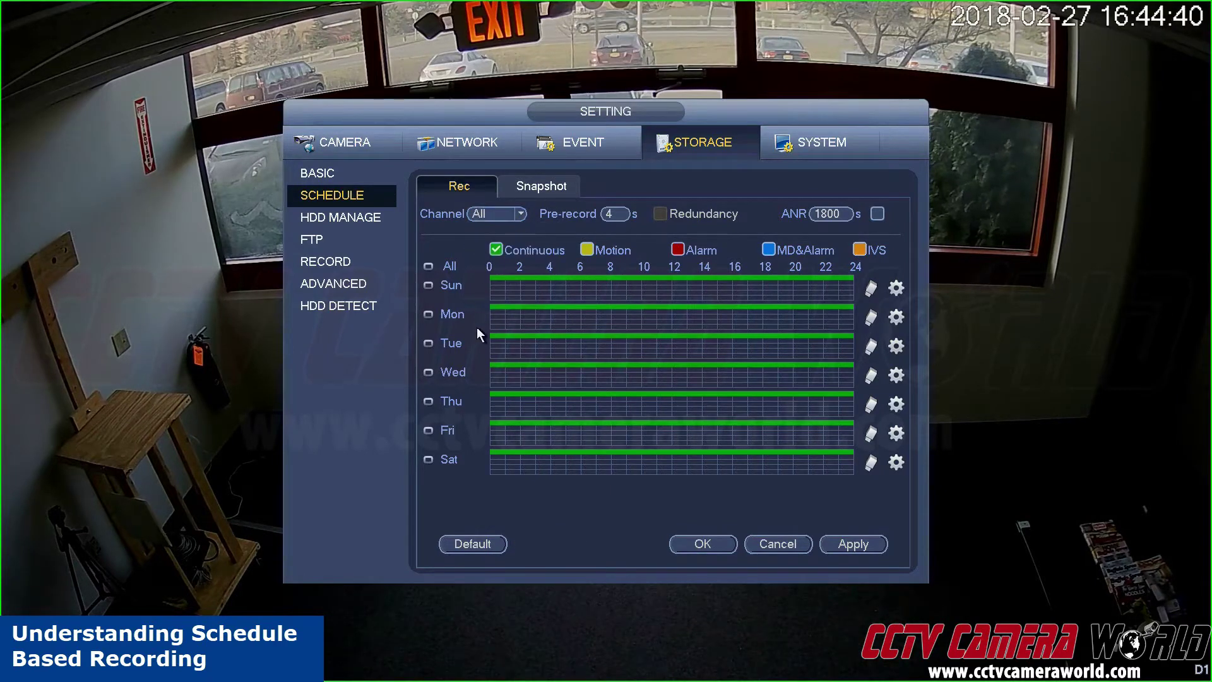
click(489, 217)
click(479, 230)
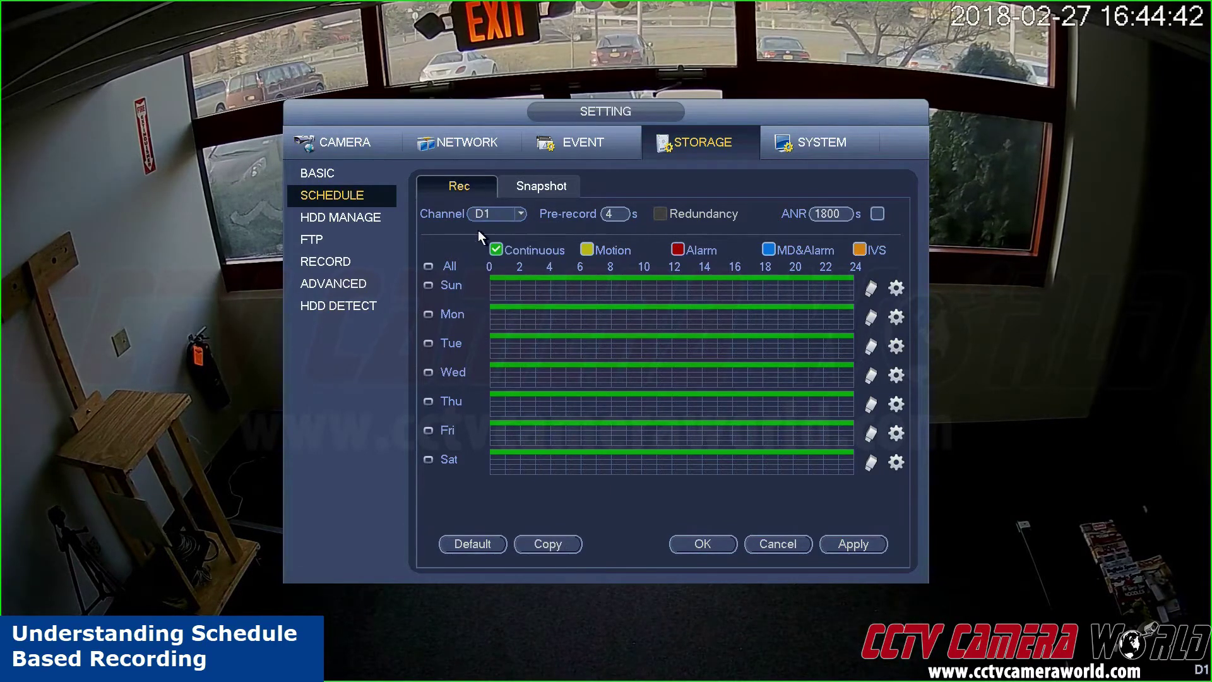
click(618, 212)
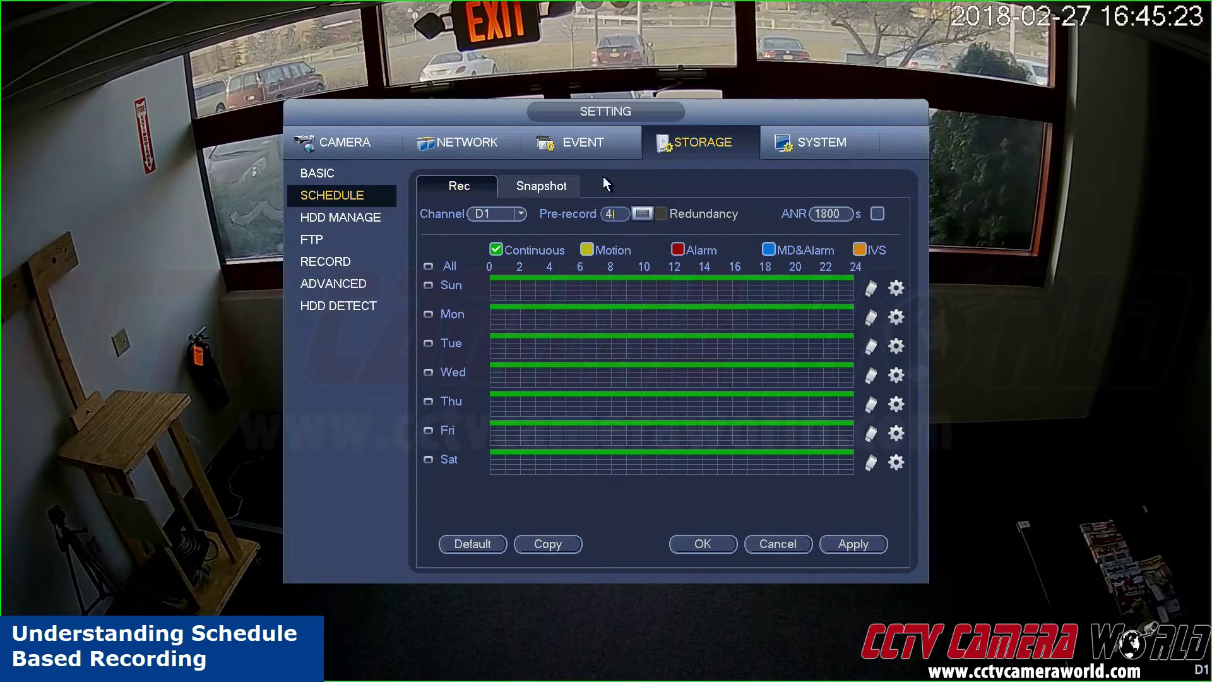
Change D1's pre-record time from 4 to 30 seconds on the numeric keypad
click(579, 217)
scroll(625, 217, down, 1)
click(625, 217)
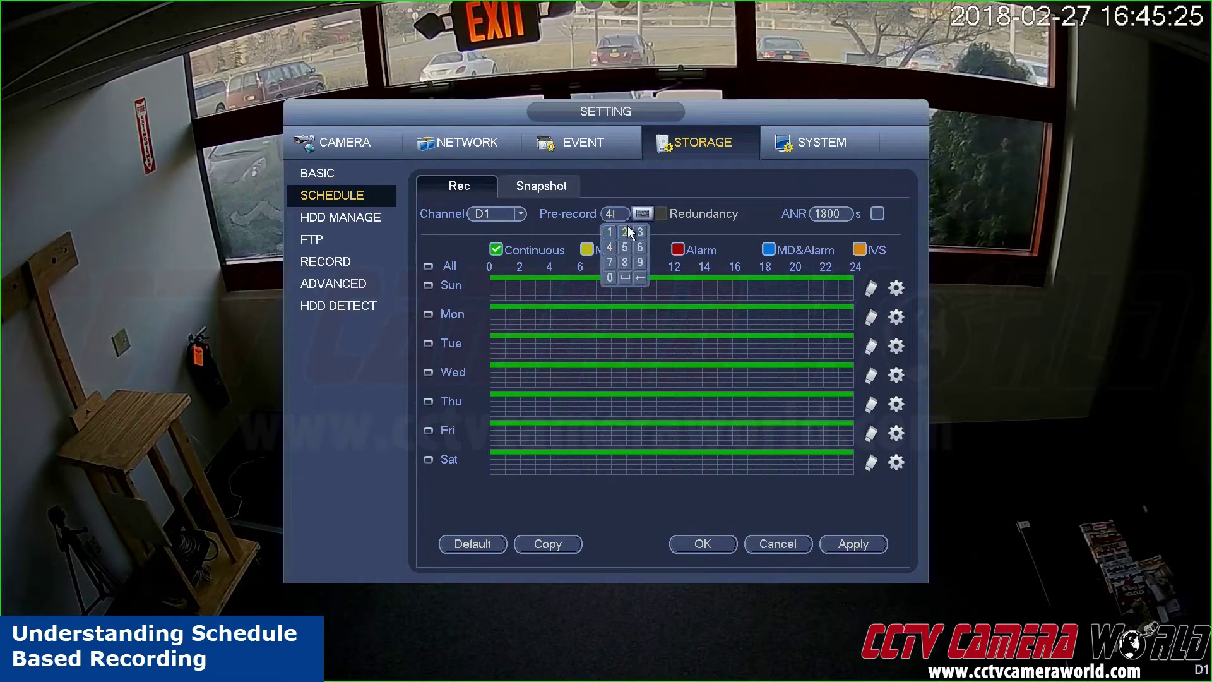
click(544, 231)
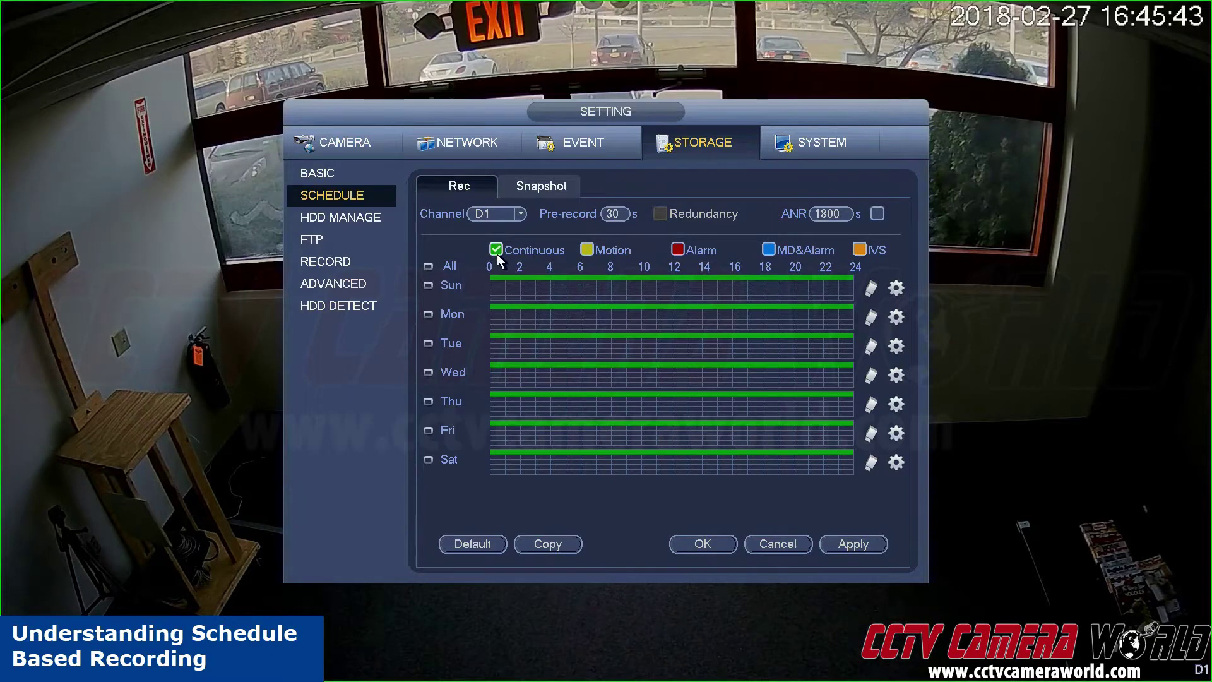
Clear D1's recording periods for Sunday, Monday, Tuesday, Wednesday and Thursday
click(868, 292)
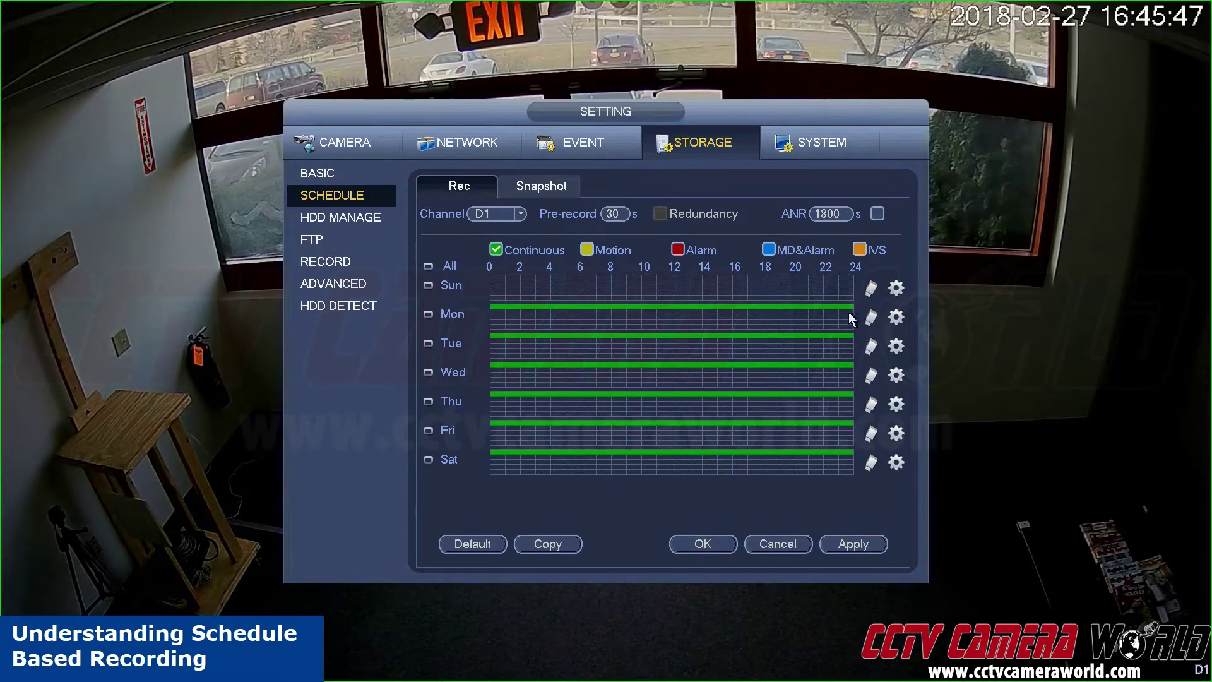
click(869, 317)
click(870, 346)
click(870, 375)
click(869, 404)
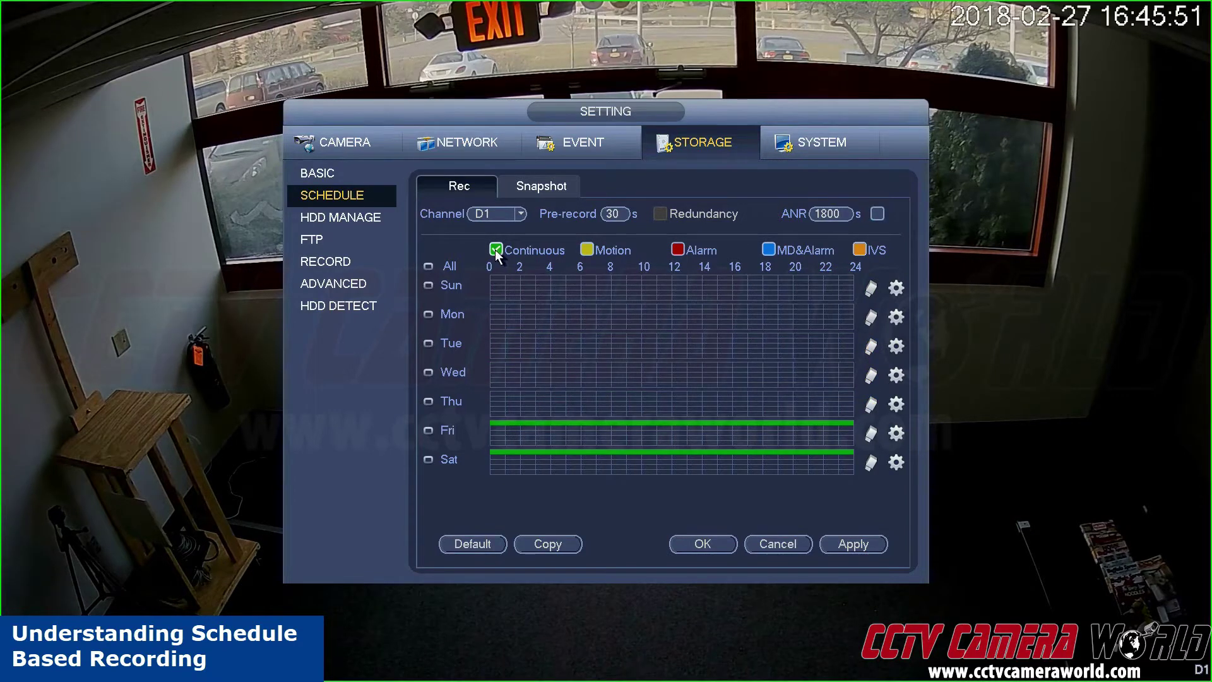
Try painting Motion recording on Sunday, then clear Sunday's row again
click(587, 250)
drag(517, 276, 728, 279)
click(586, 250)
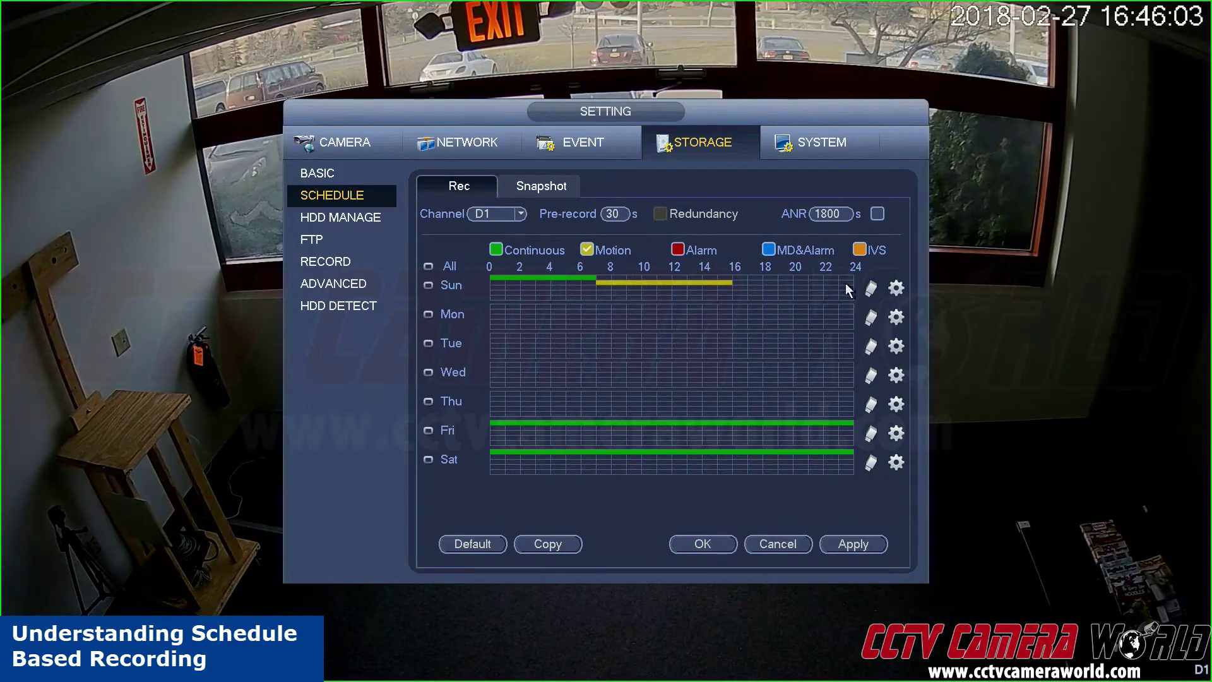
click(871, 288)
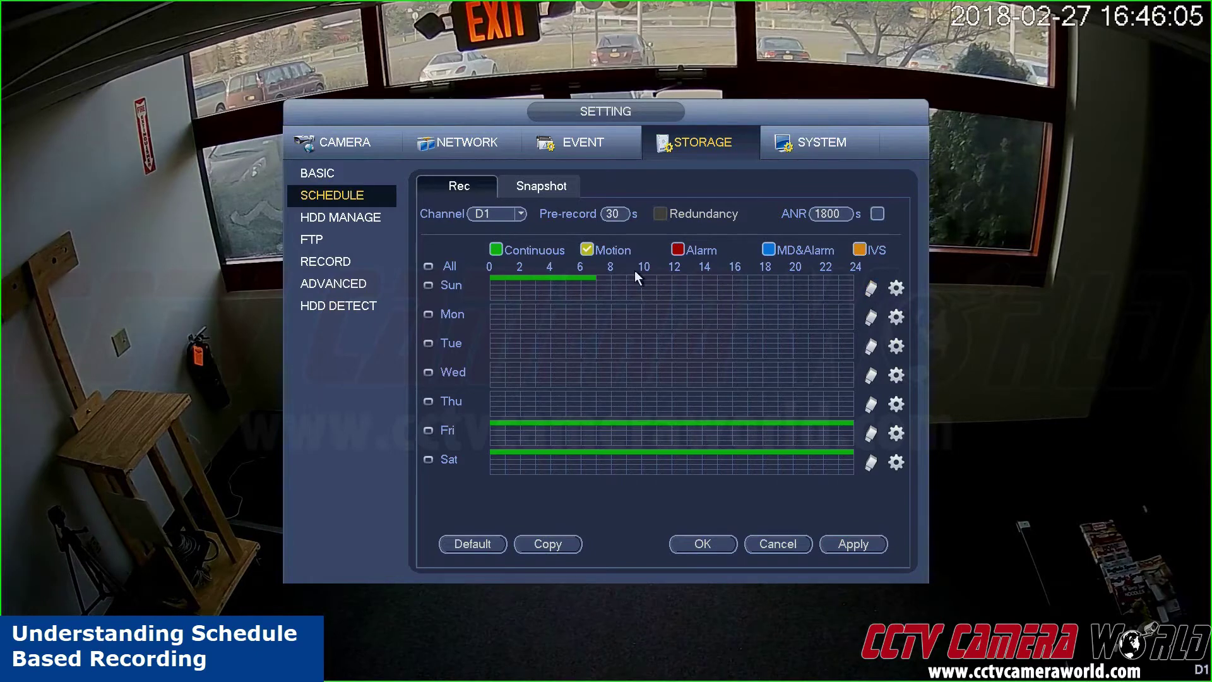
click(513, 254)
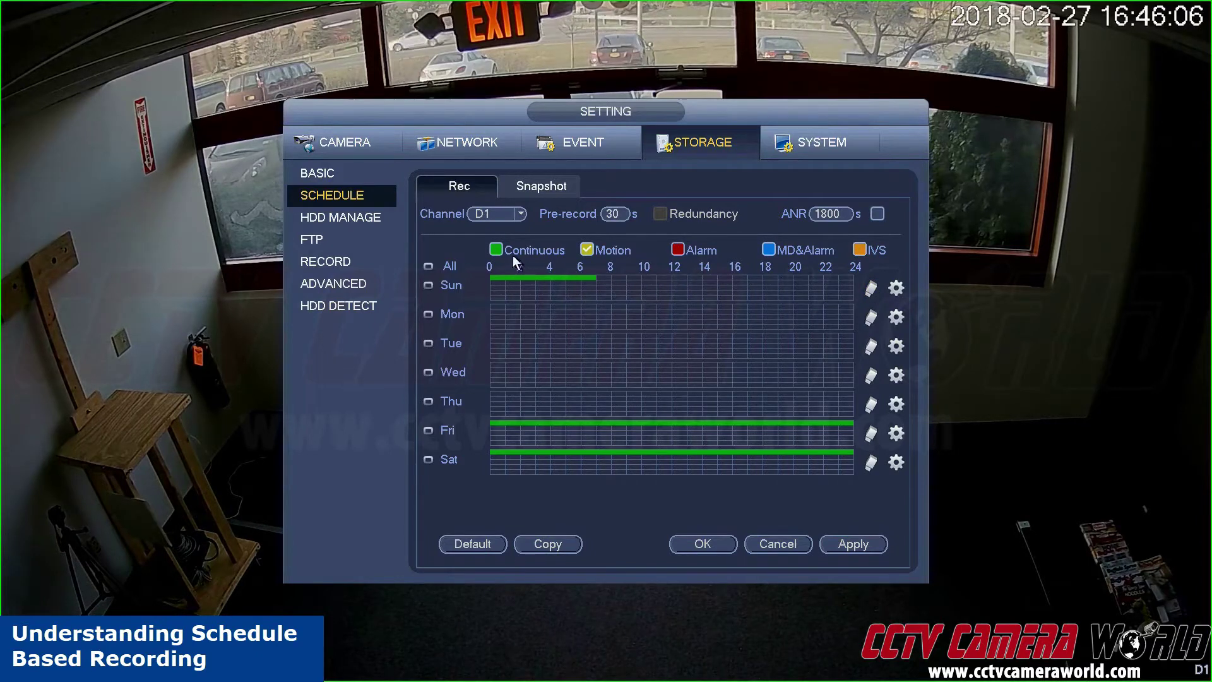
click(871, 289)
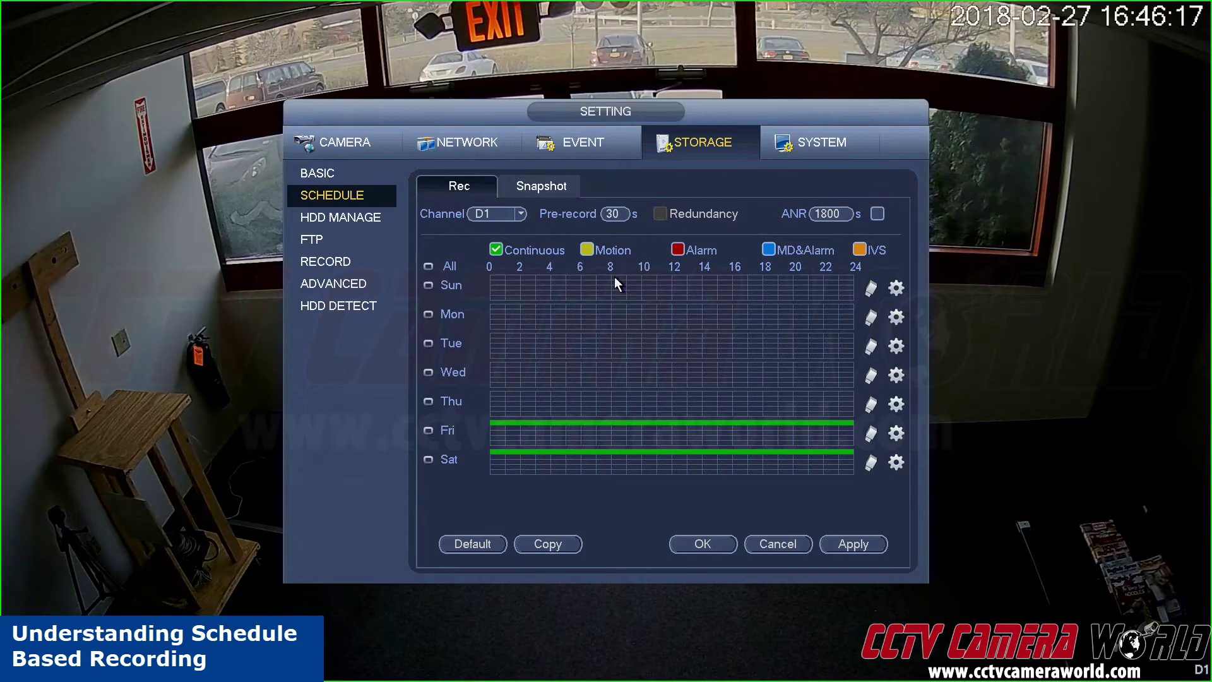
Paint Sunday with continuous recording about 8:00–18:00 and motion recording before and after
drag(614, 278, 650, 280)
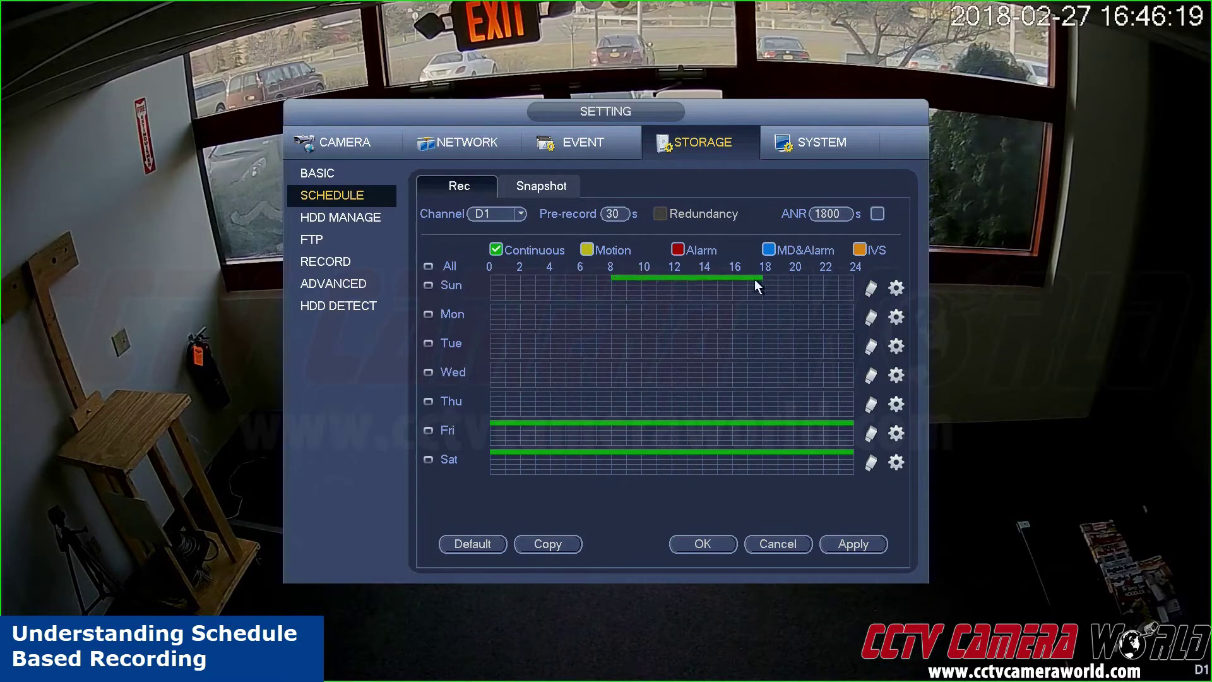
click(585, 249)
drag(561, 280, 501, 280)
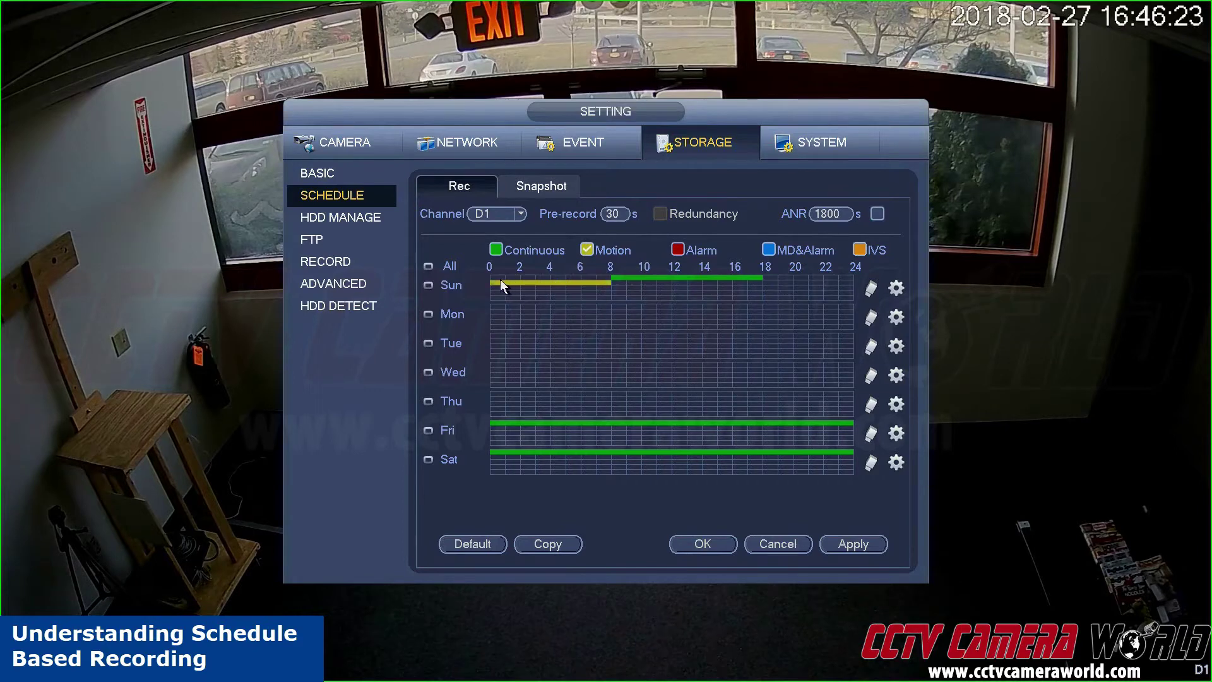
drag(766, 283, 838, 284)
Add all-day Alarm and IVS recording across Sunday's timeline
drag(497, 287, 839, 286)
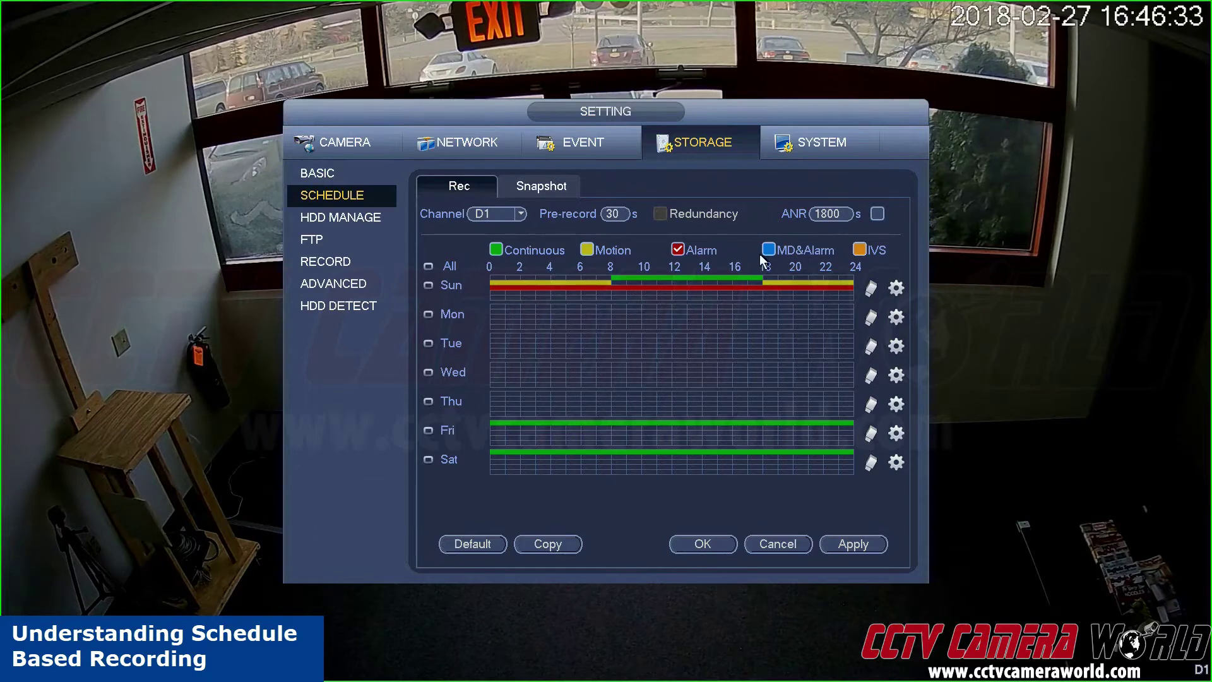
click(859, 249)
drag(498, 293, 804, 293)
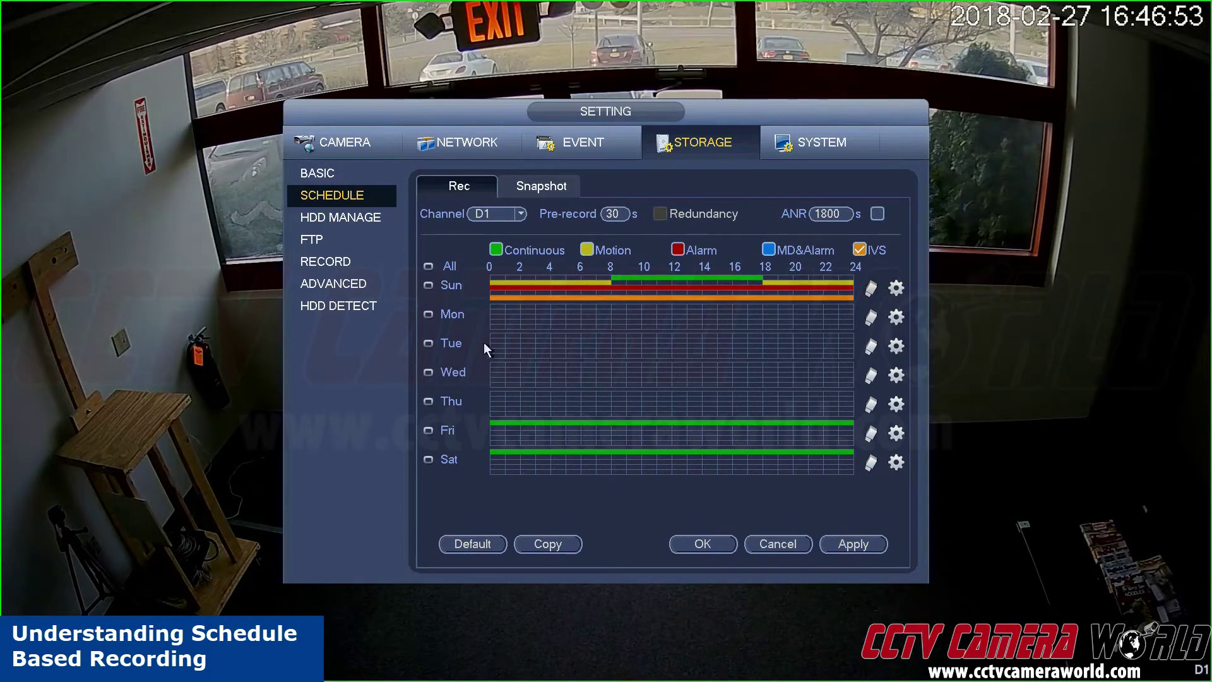
Copy Sunday's recording periods to the other days of the week and confirm with OK
click(895, 290)
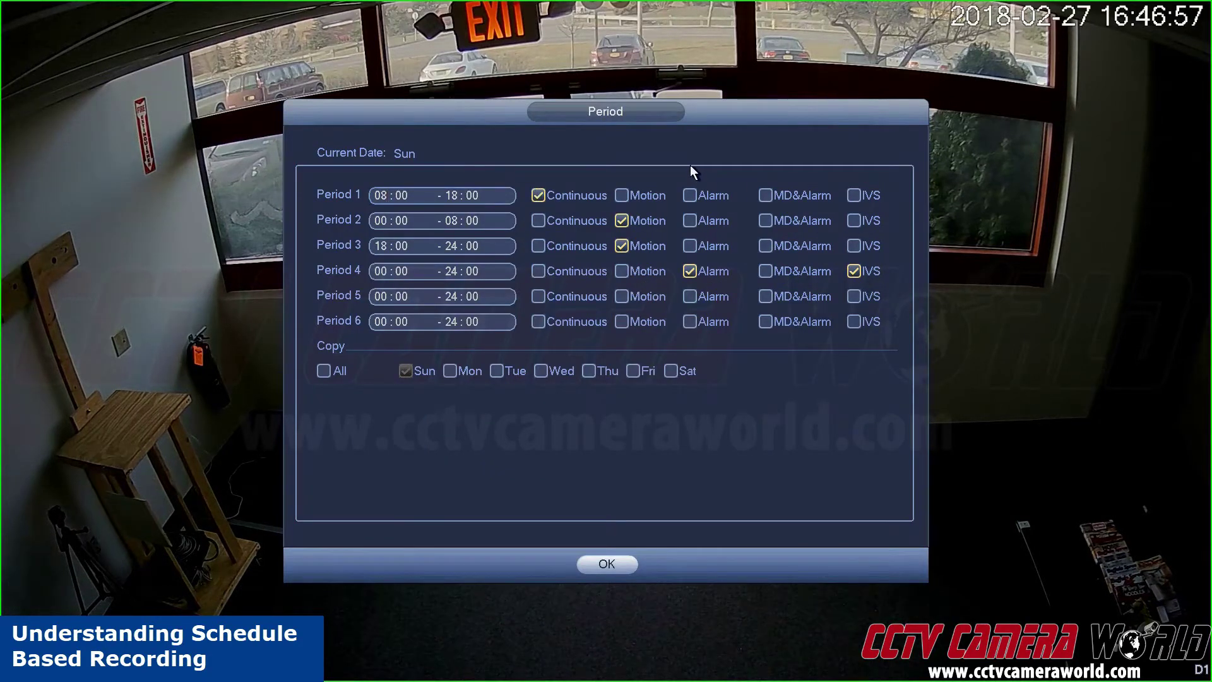
right_click(690, 165)
click(895, 290)
click(502, 372)
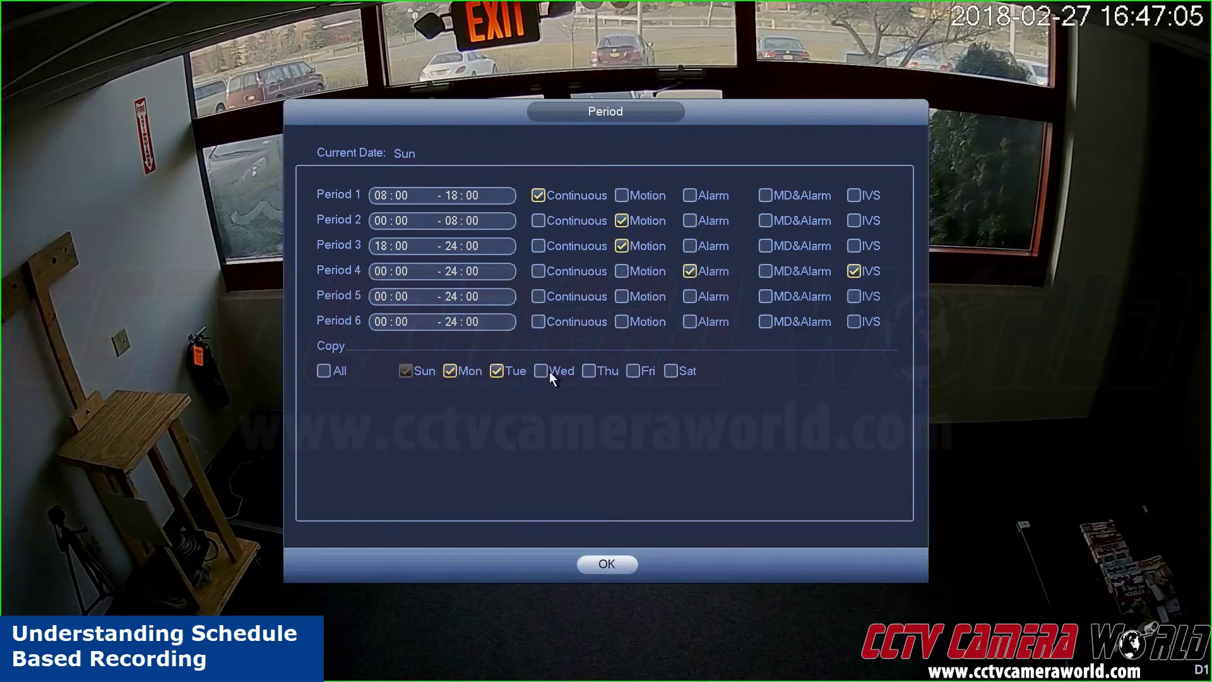
click(594, 372)
click(669, 371)
click(607, 563)
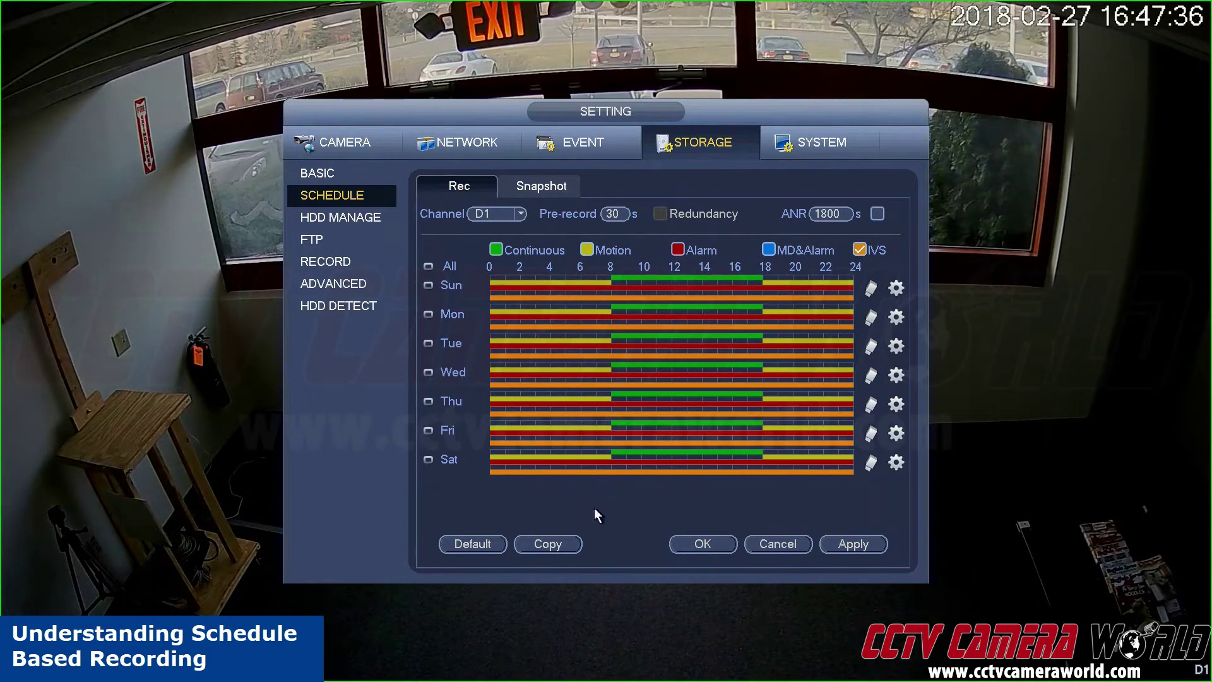
Restore D1's schedule to default all-day continuous recording and apply it
click(472, 542)
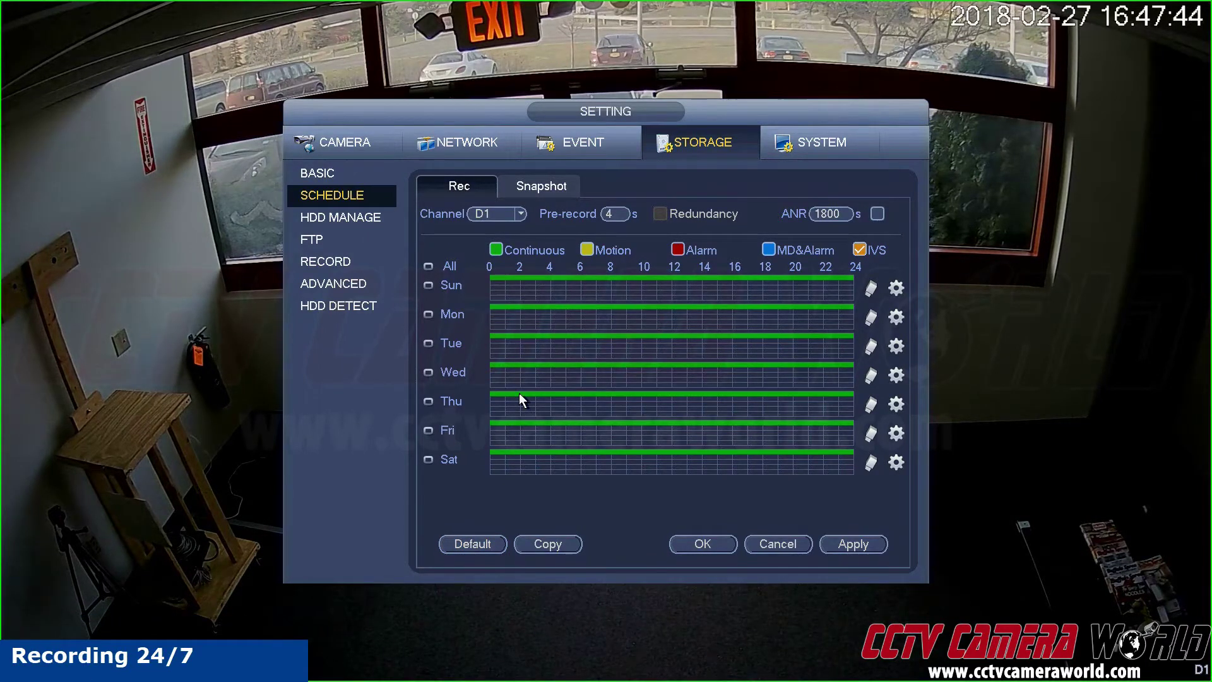
click(496, 249)
click(852, 543)
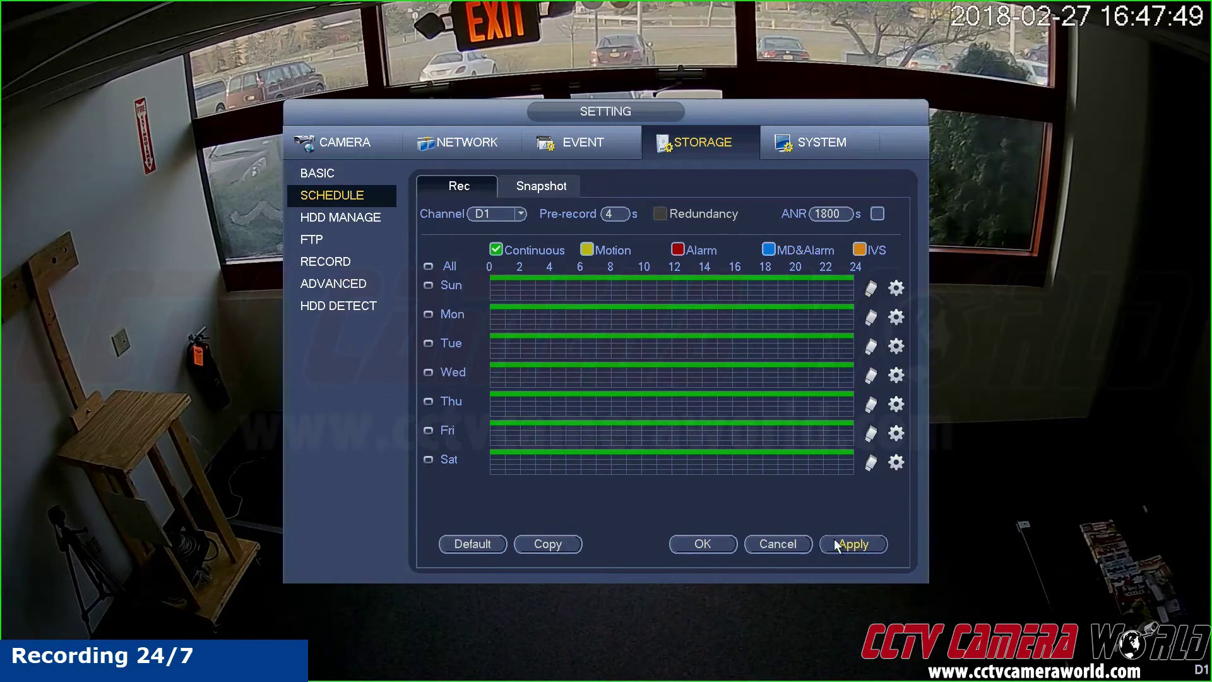
click(702, 543)
Return from live view through Main Menu > Storage to the Record page
right_click(442, 345)
right_click(589, 306)
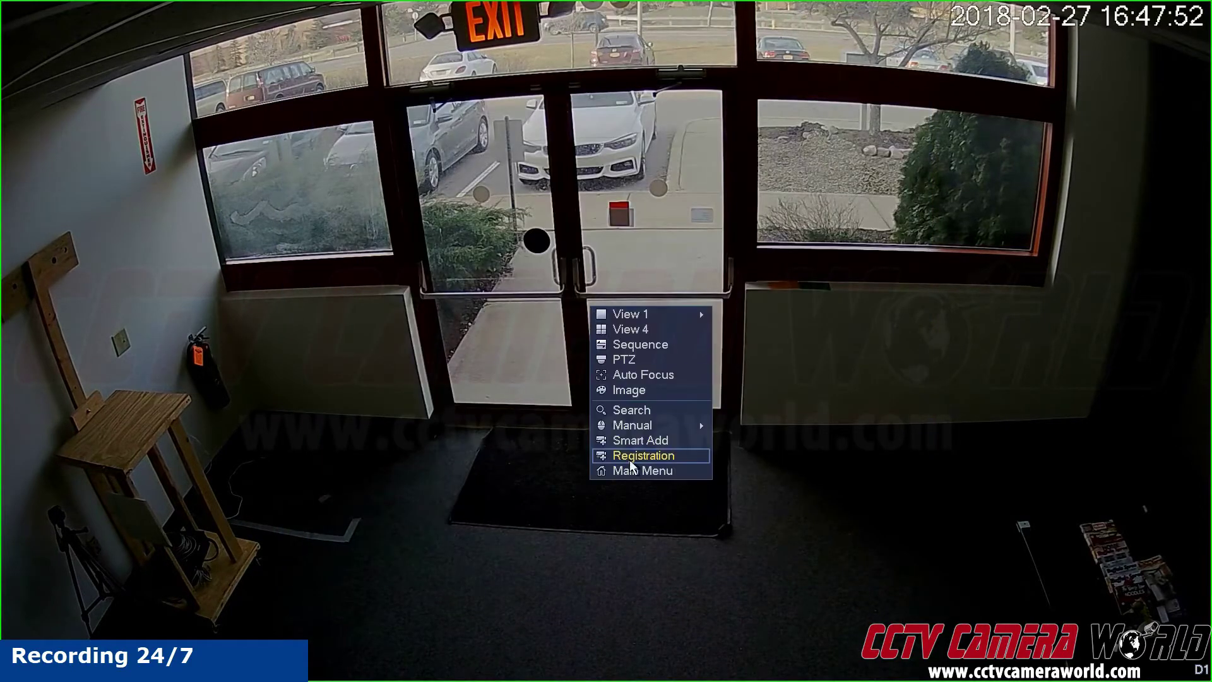
click(700, 472)
click(713, 486)
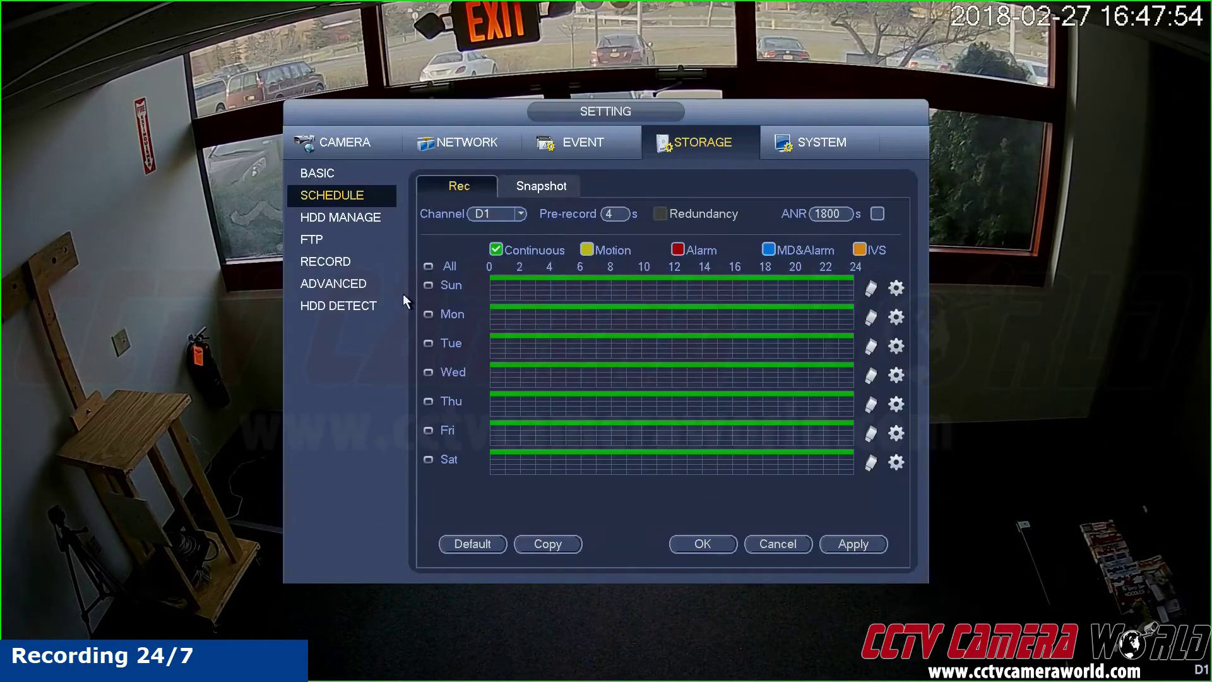
click(333, 259)
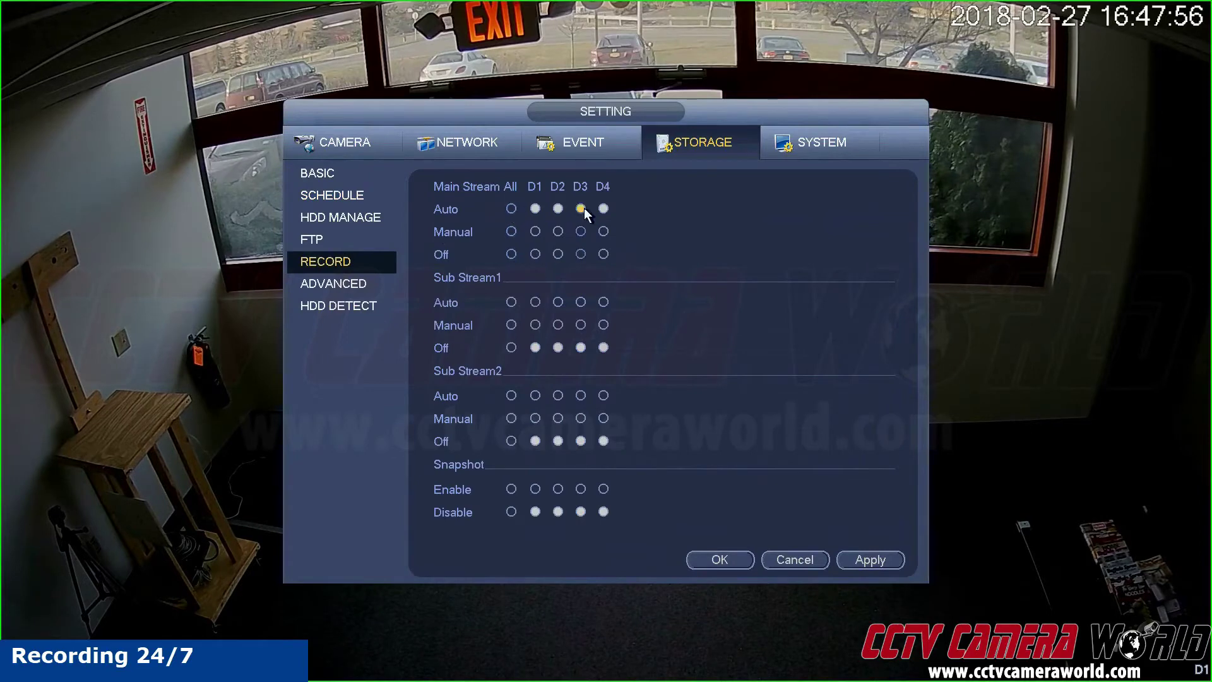
Switch the schedule to channel D2 and reset it to default all-day continuous recording
click(340, 193)
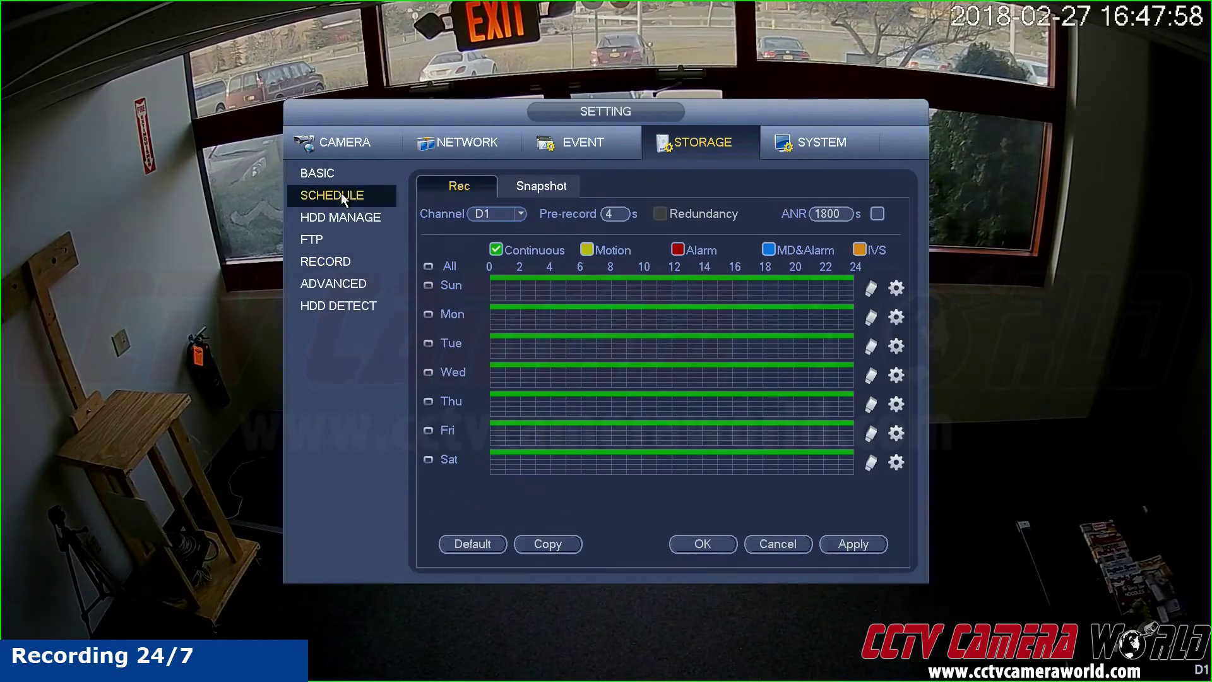
click(491, 217)
click(510, 232)
click(522, 217)
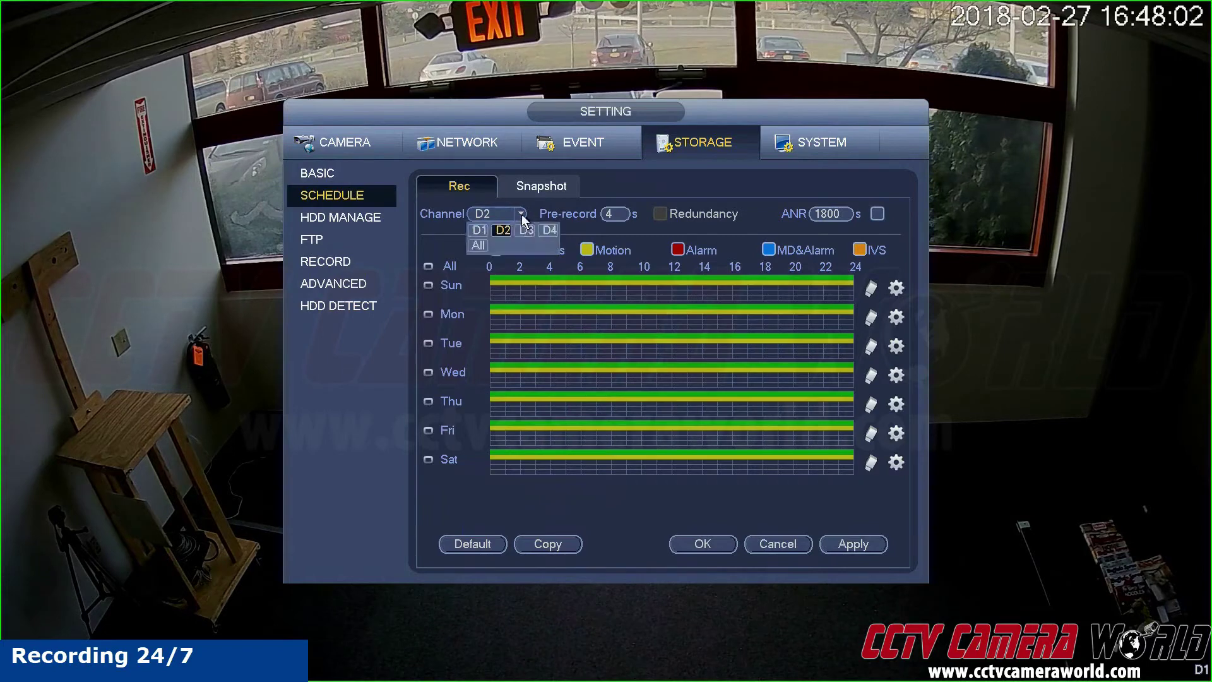
click(502, 267)
click(472, 543)
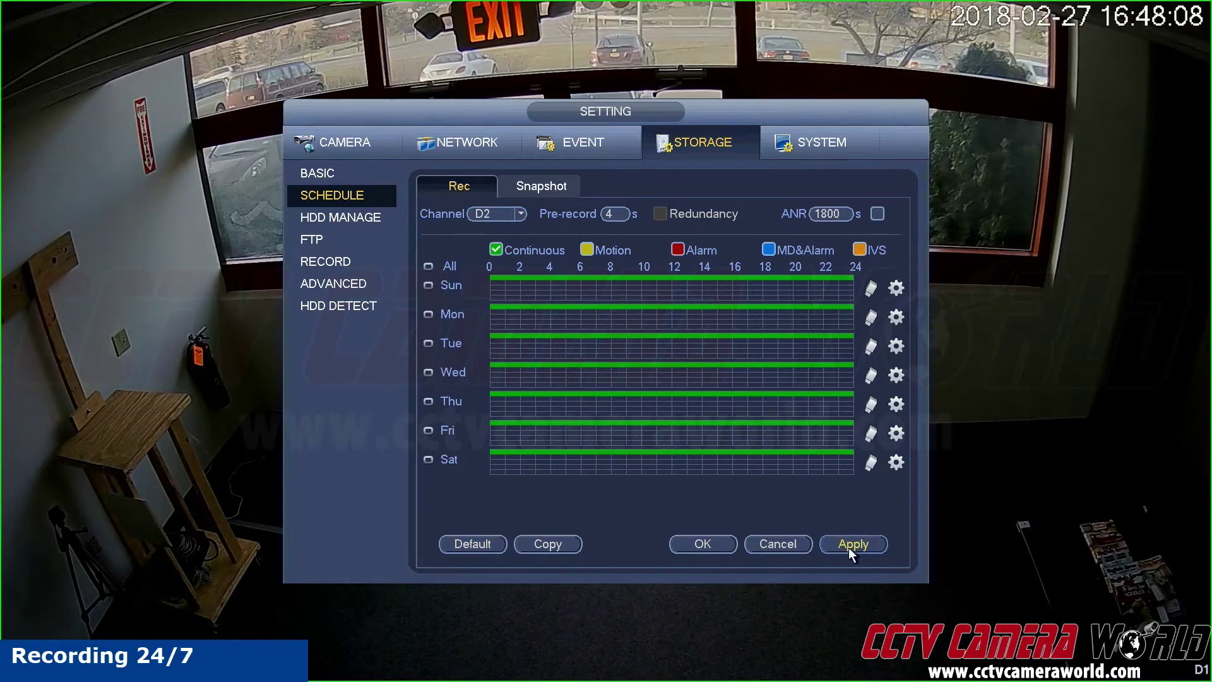
Check that D3 and D4 already record continuously, then return to the Record page
click(505, 215)
click(529, 228)
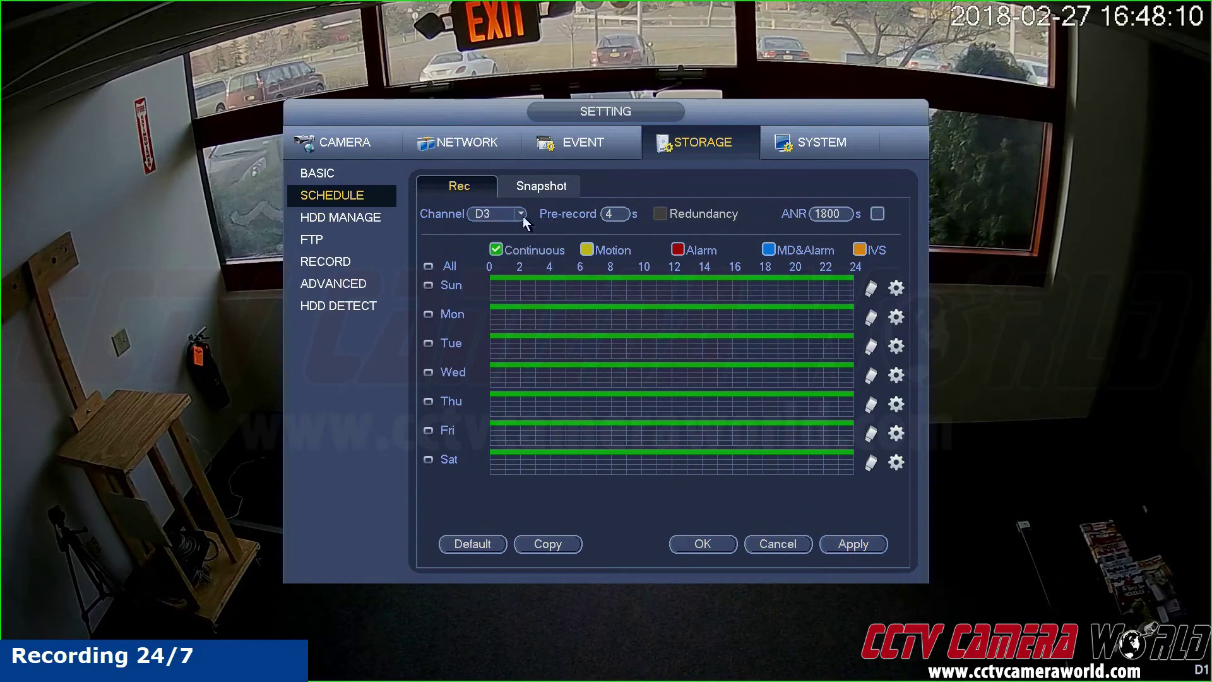
click(521, 215)
click(536, 230)
click(351, 261)
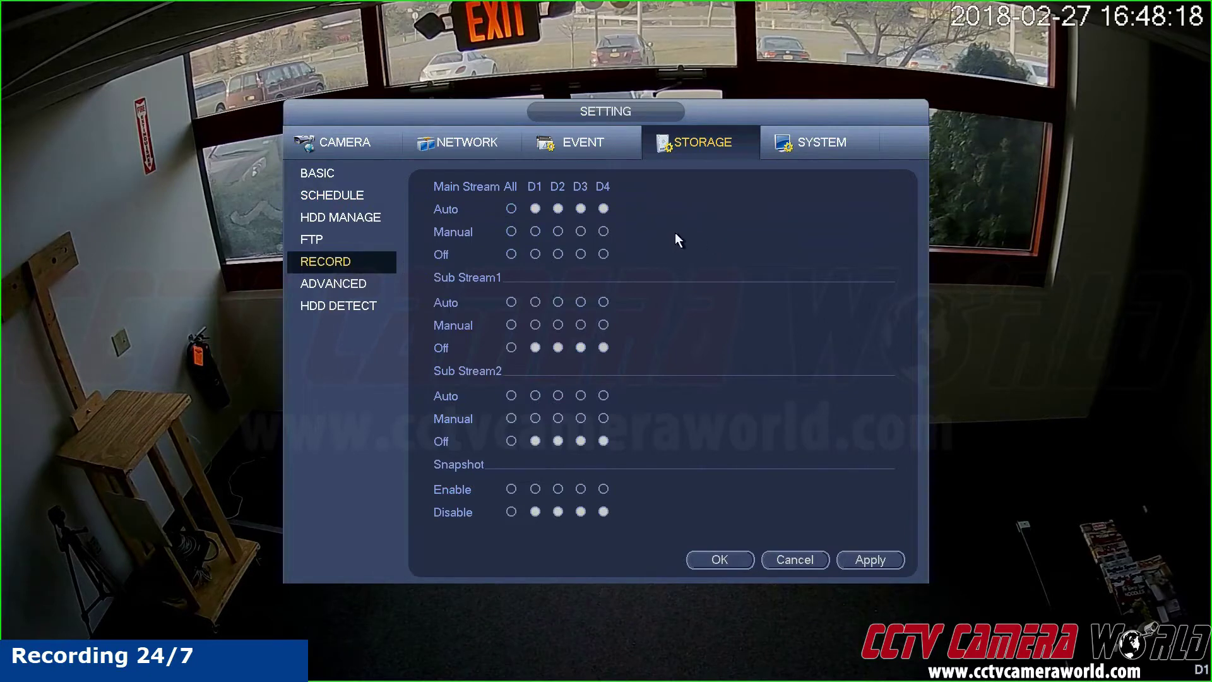
Go back to the Storage Schedule page for channel D1
click(511, 232)
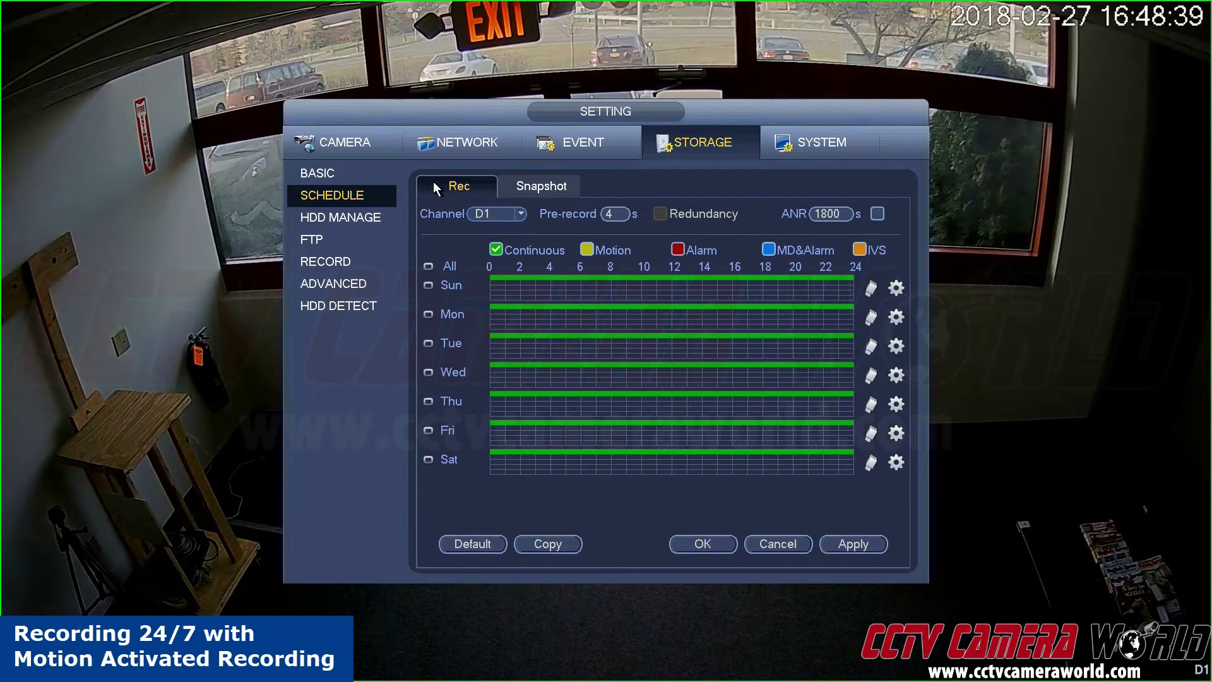
click(895, 288)
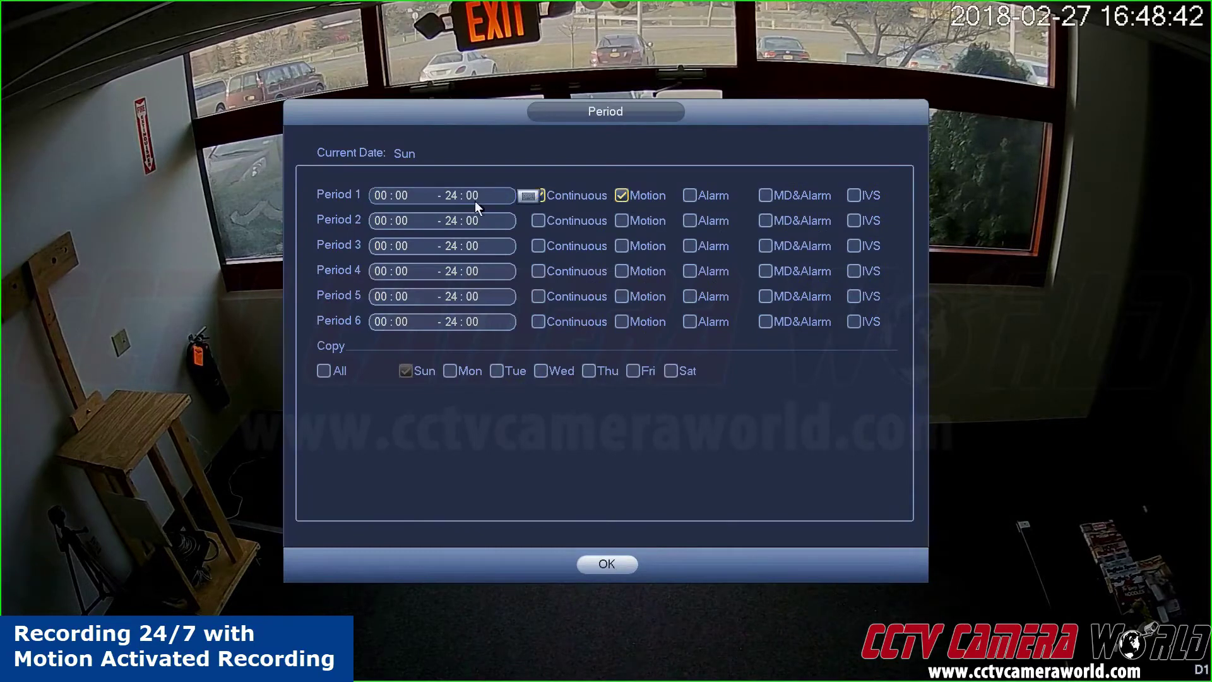
click(449, 371)
click(496, 371)
click(540, 371)
click(588, 371)
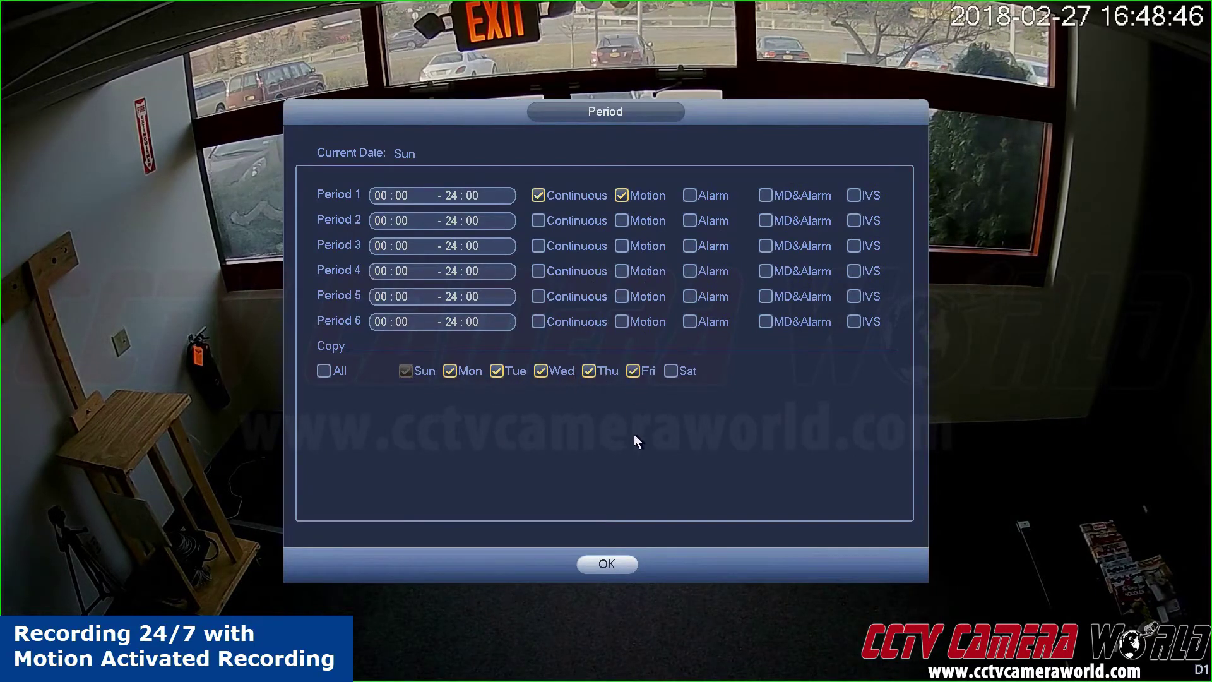
click(624, 568)
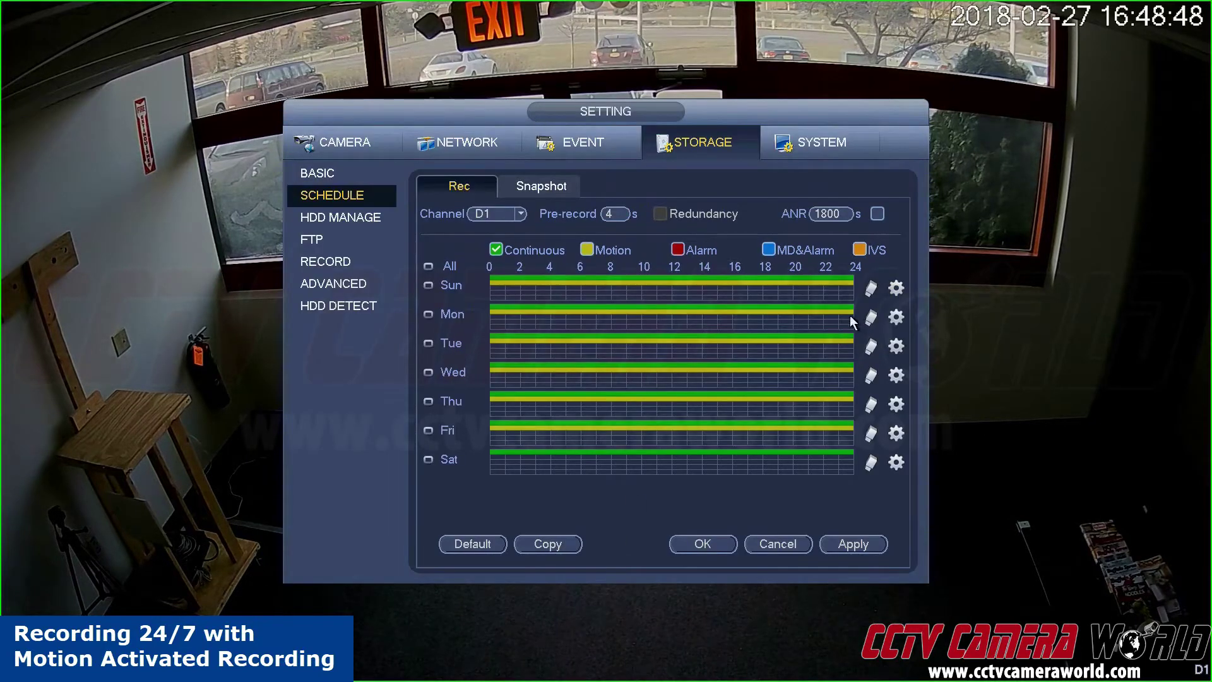
click(896, 288)
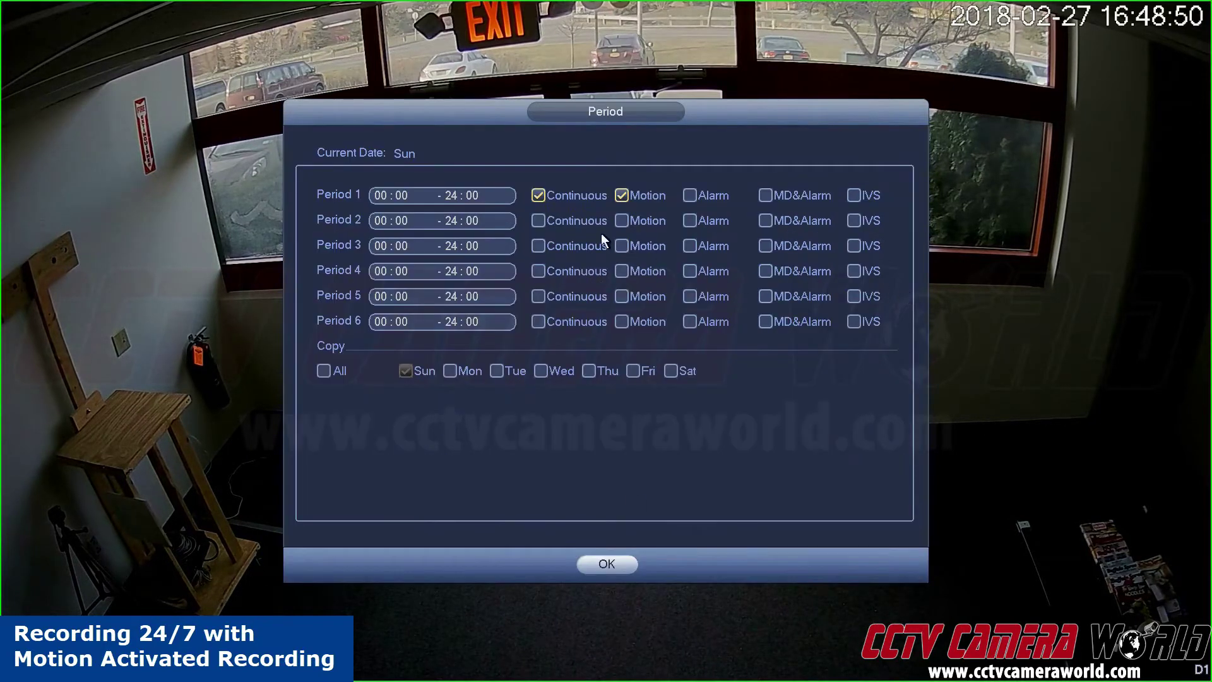
click(540, 192)
click(607, 564)
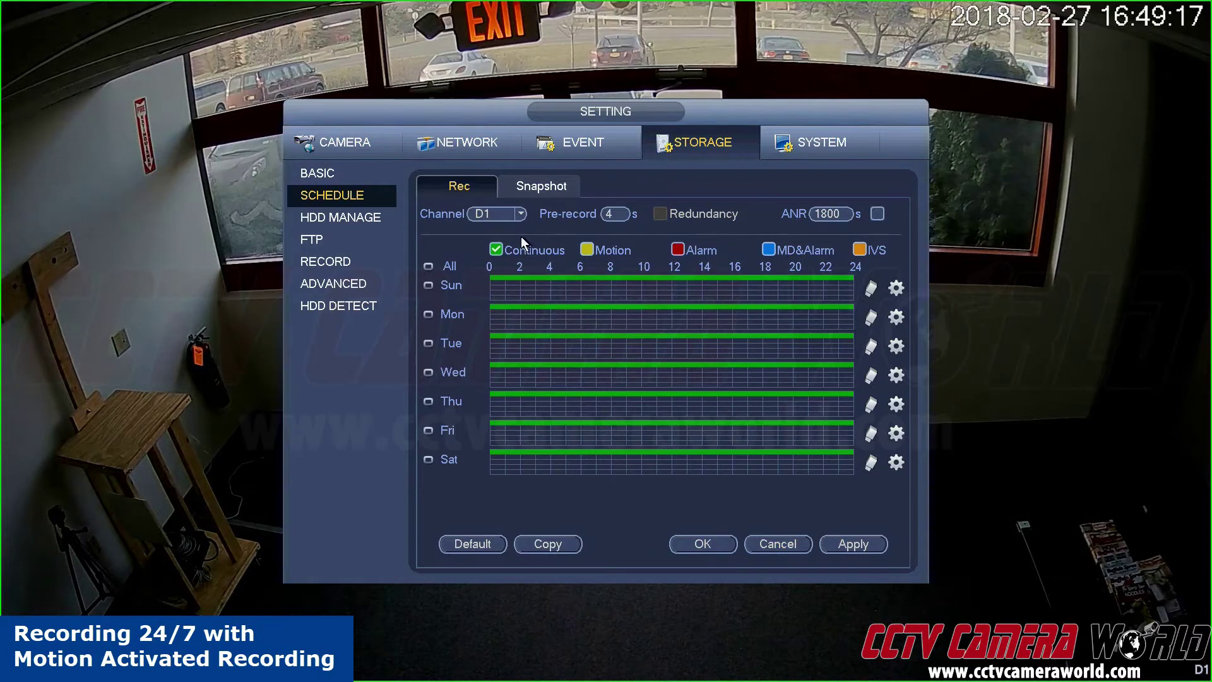
Repaint Sunday's row: motion recording 0–9 and 18–24, continuous recording 9–18
click(870, 289)
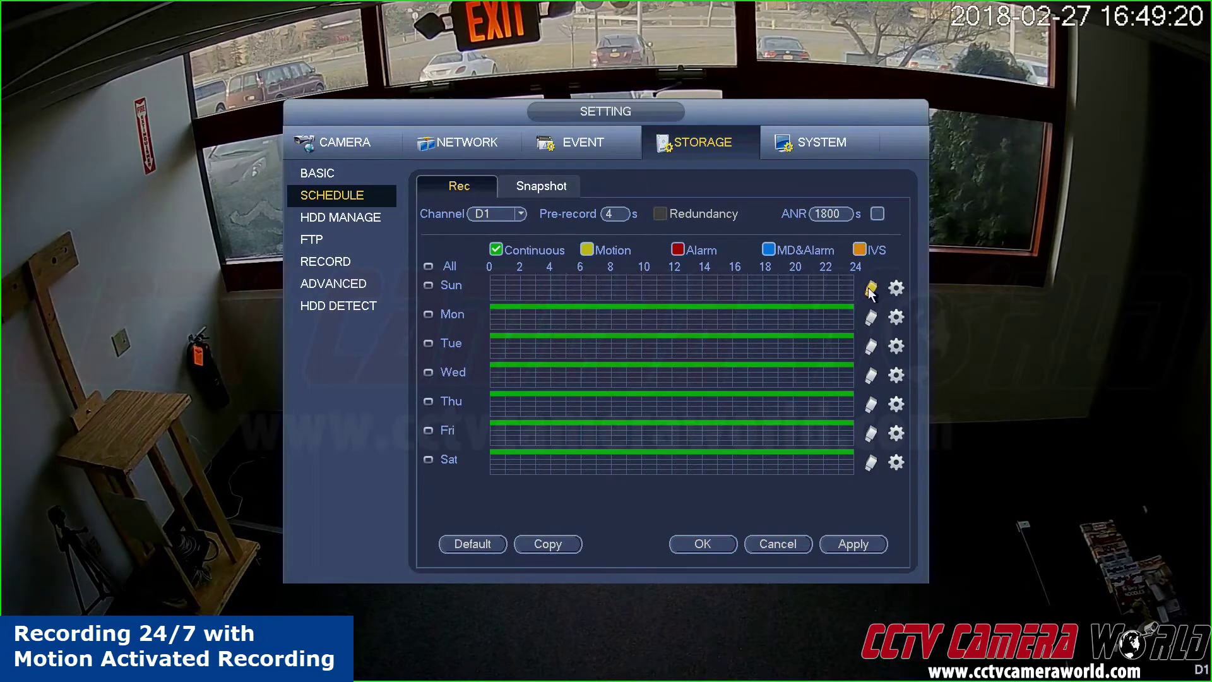
click(587, 249)
drag(492, 283, 613, 277)
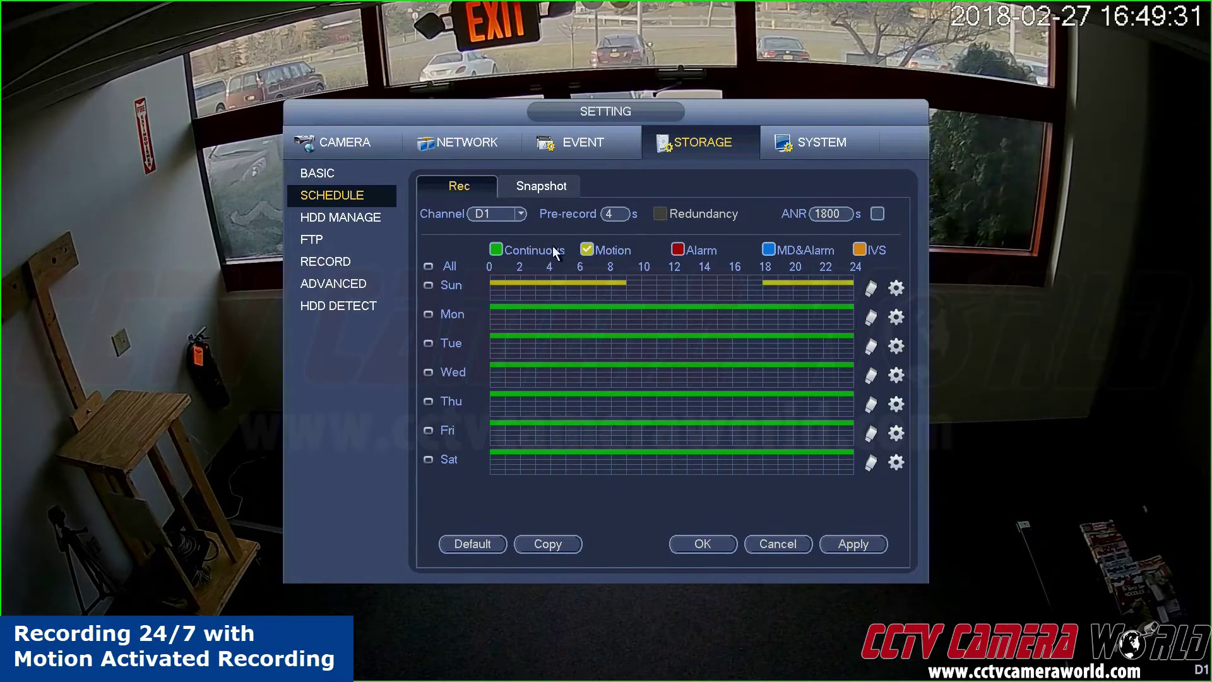
click(497, 249)
drag(630, 279, 761, 279)
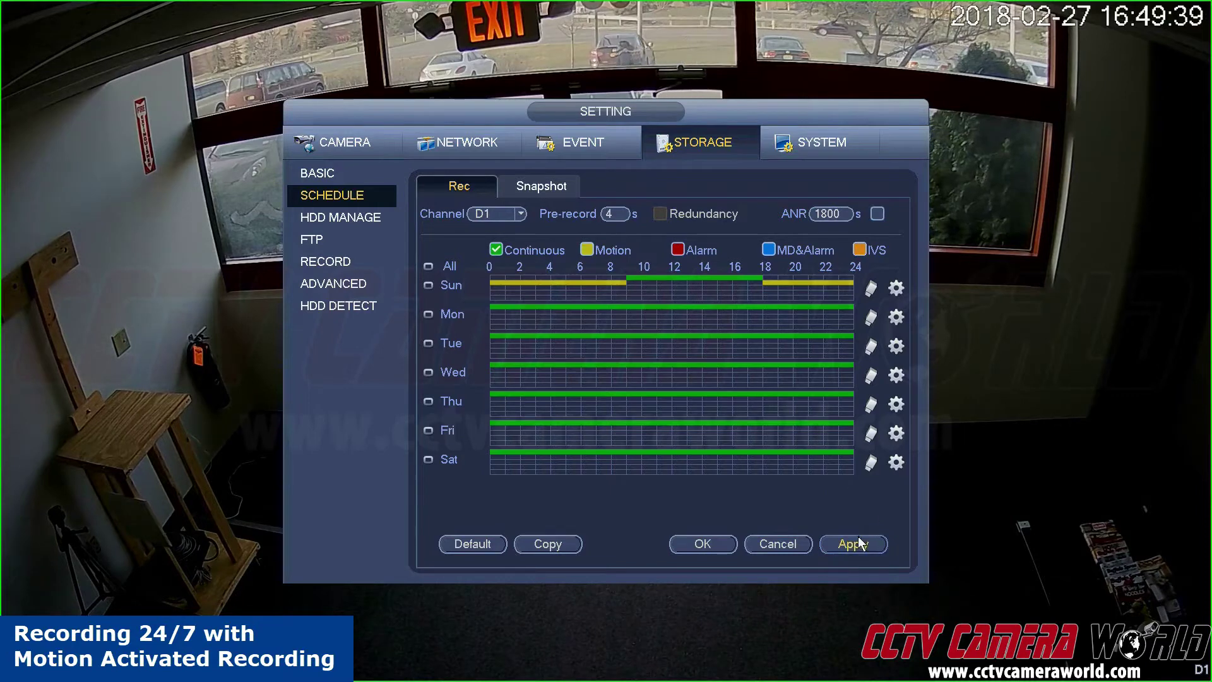
Copy Sunday's recording periods to Monday through Friday
click(896, 287)
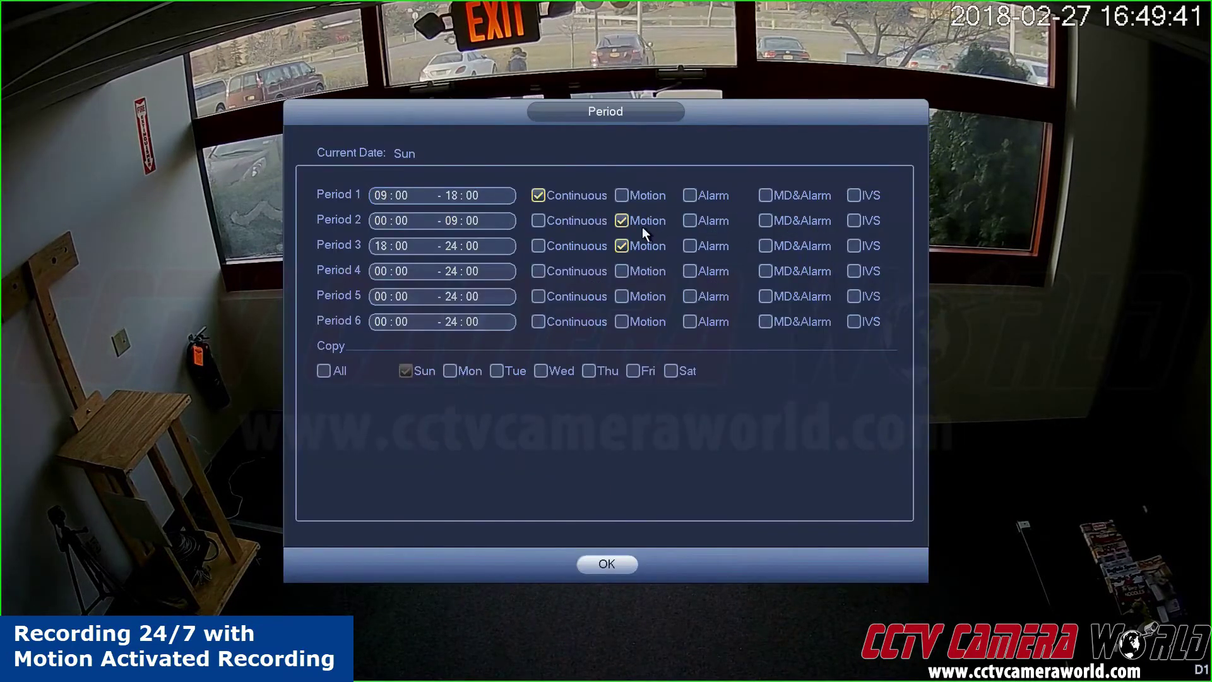
click(450, 371)
click(494, 373)
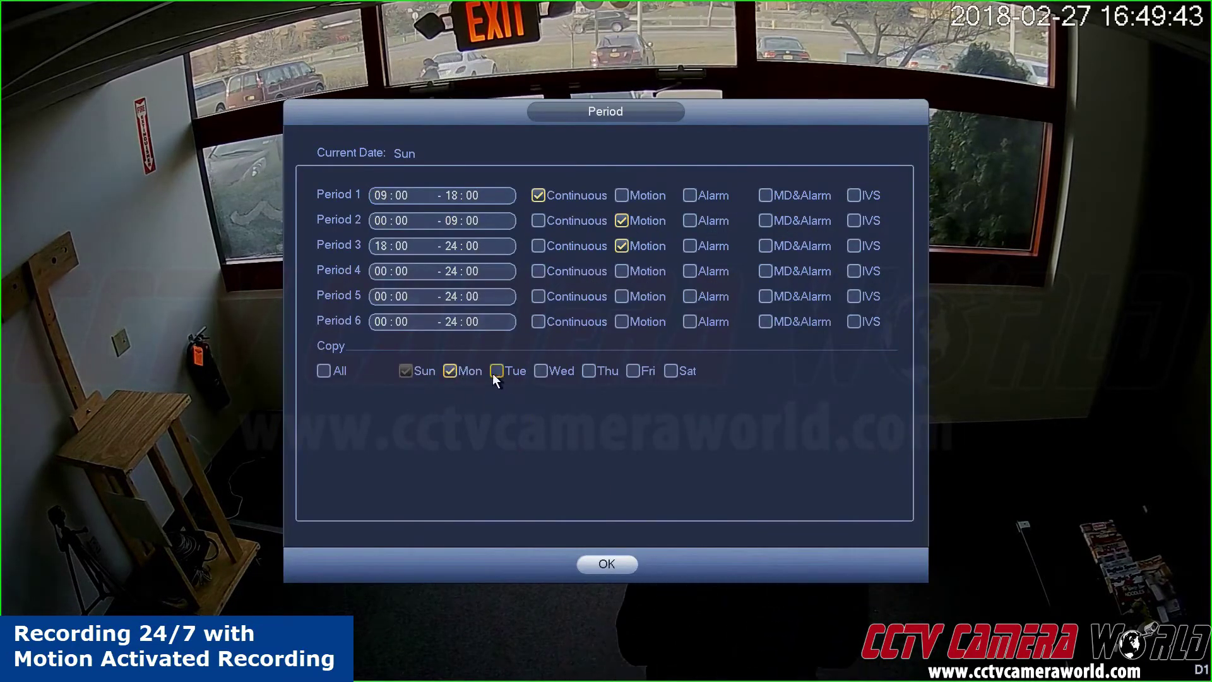
click(539, 372)
click(587, 371)
click(634, 371)
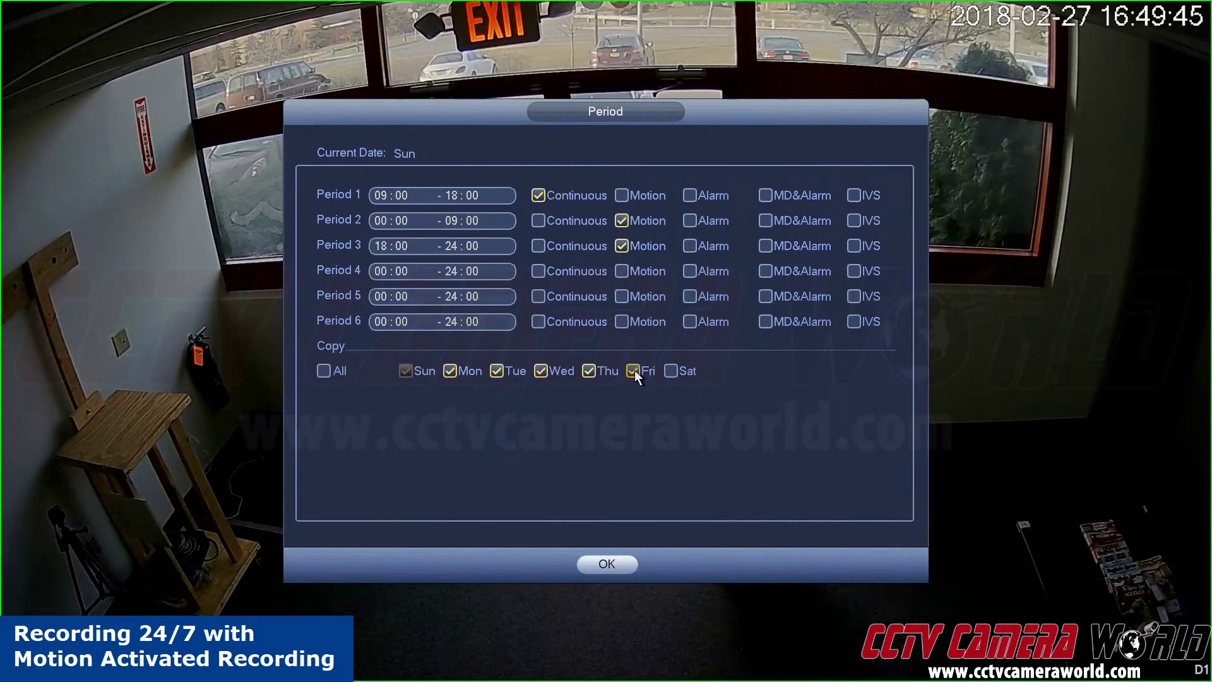
click(609, 563)
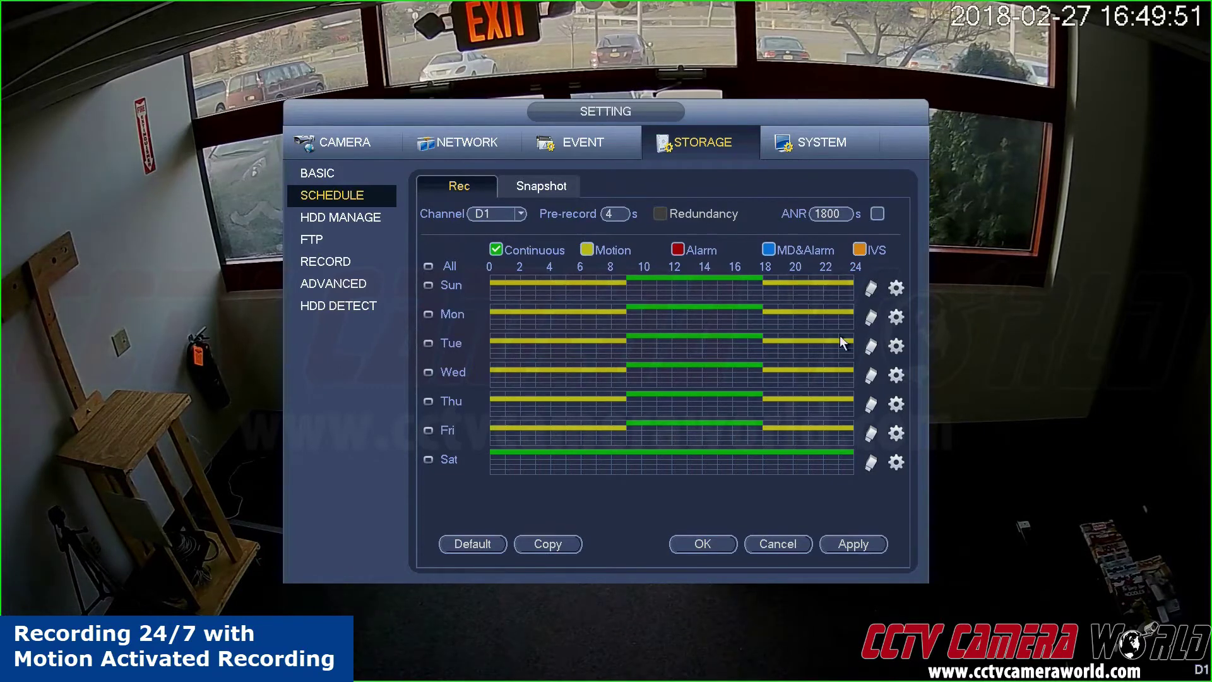
Copy Sunday to Saturday and set the weekend to motion recording 00:00–24:00
click(903, 289)
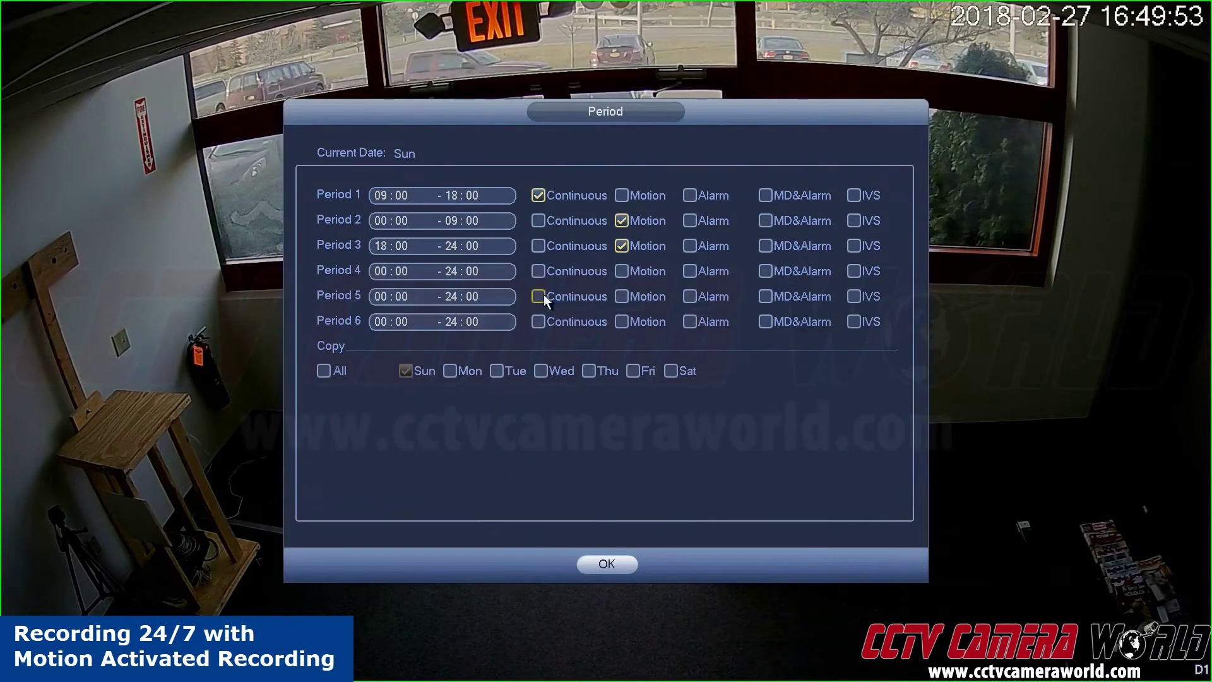
click(671, 370)
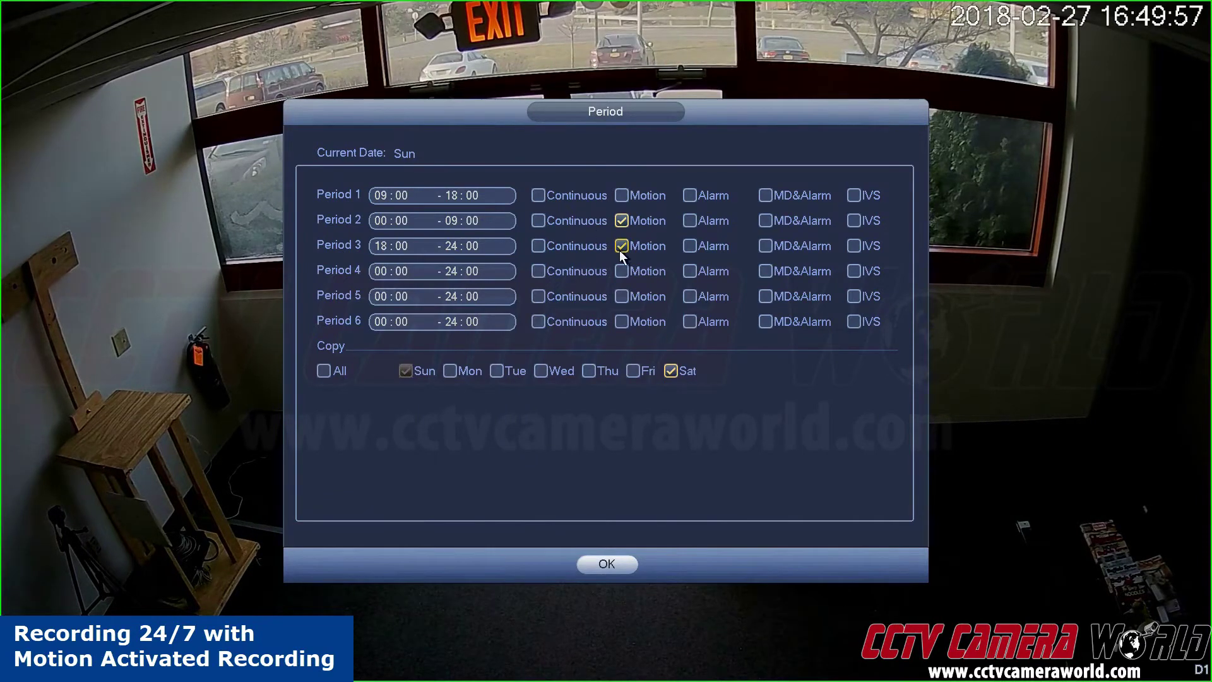
click(621, 247)
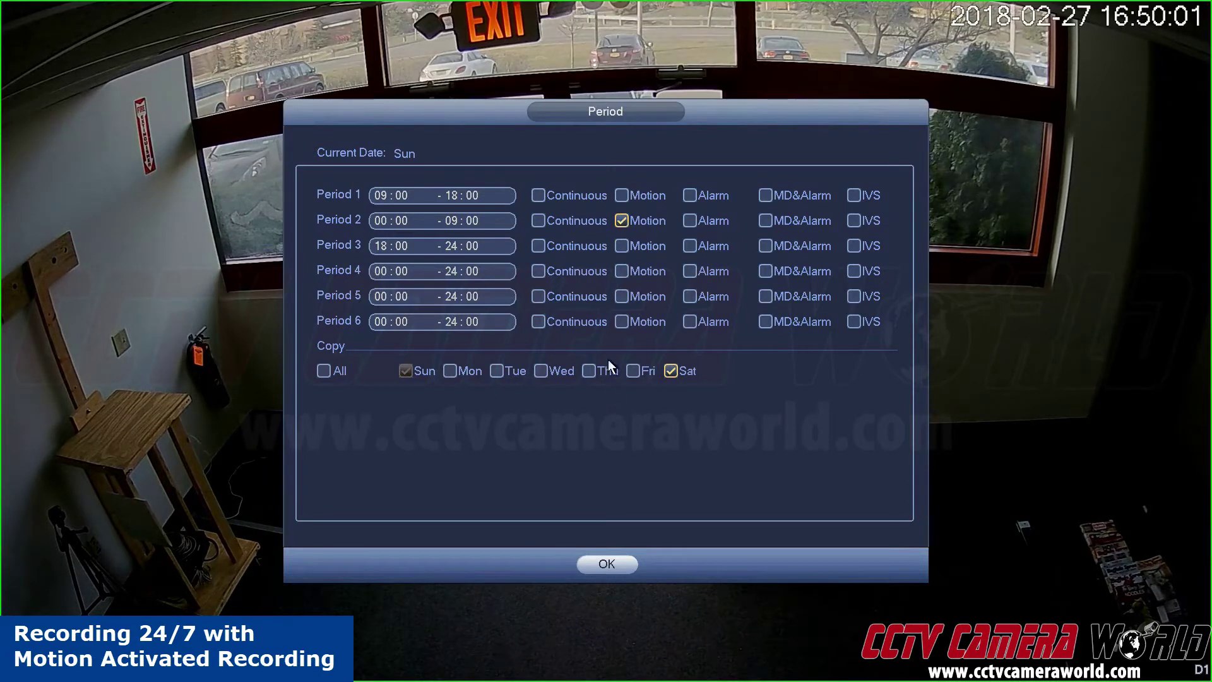
click(452, 221)
click(451, 219)
click(464, 242)
click(452, 252)
click(608, 532)
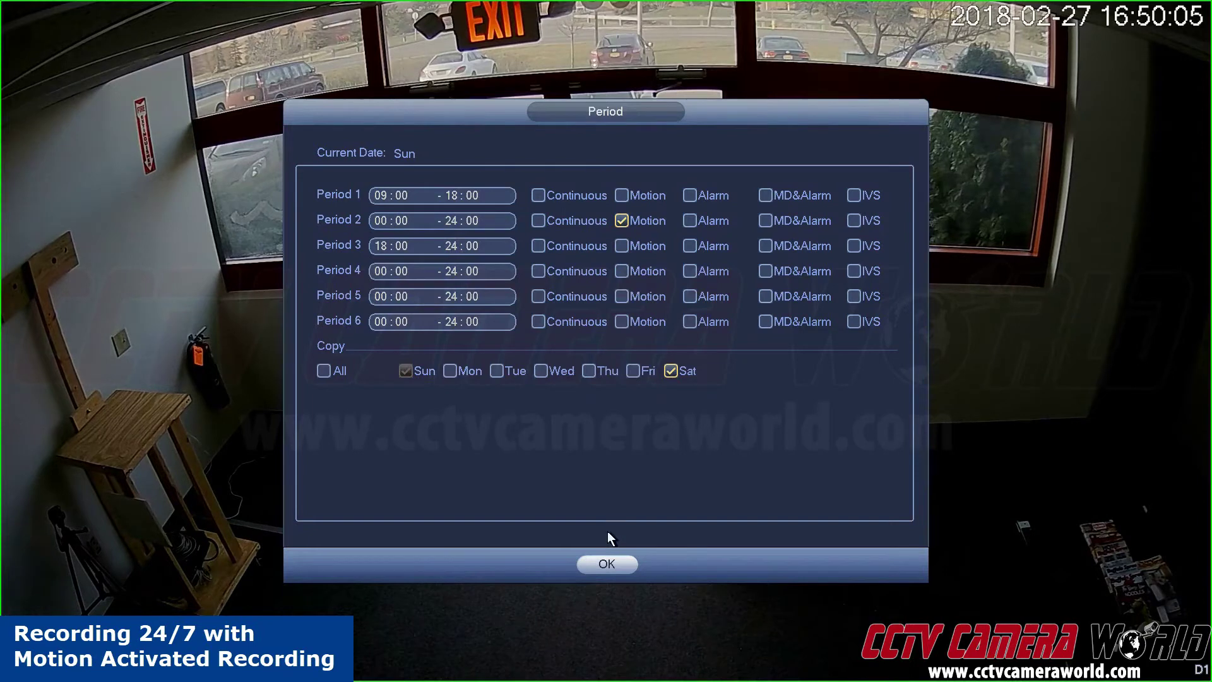
click(607, 564)
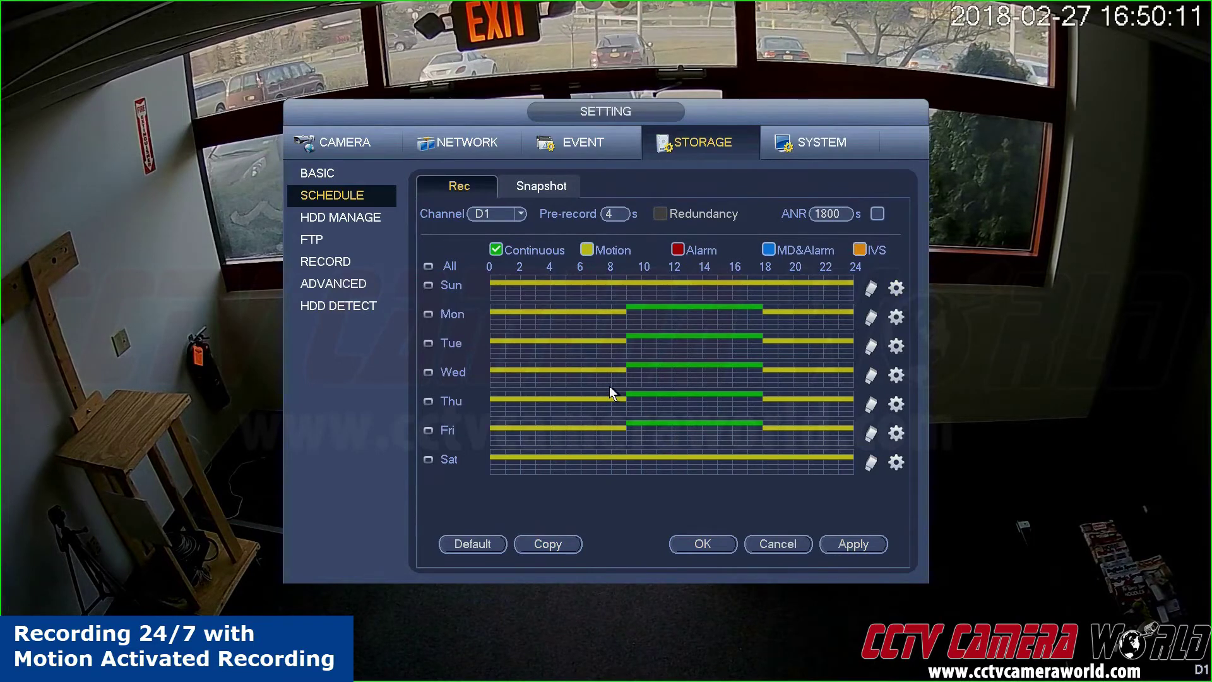
Copy D1's weekly schedule to channels 2, 3 and 4
click(548, 543)
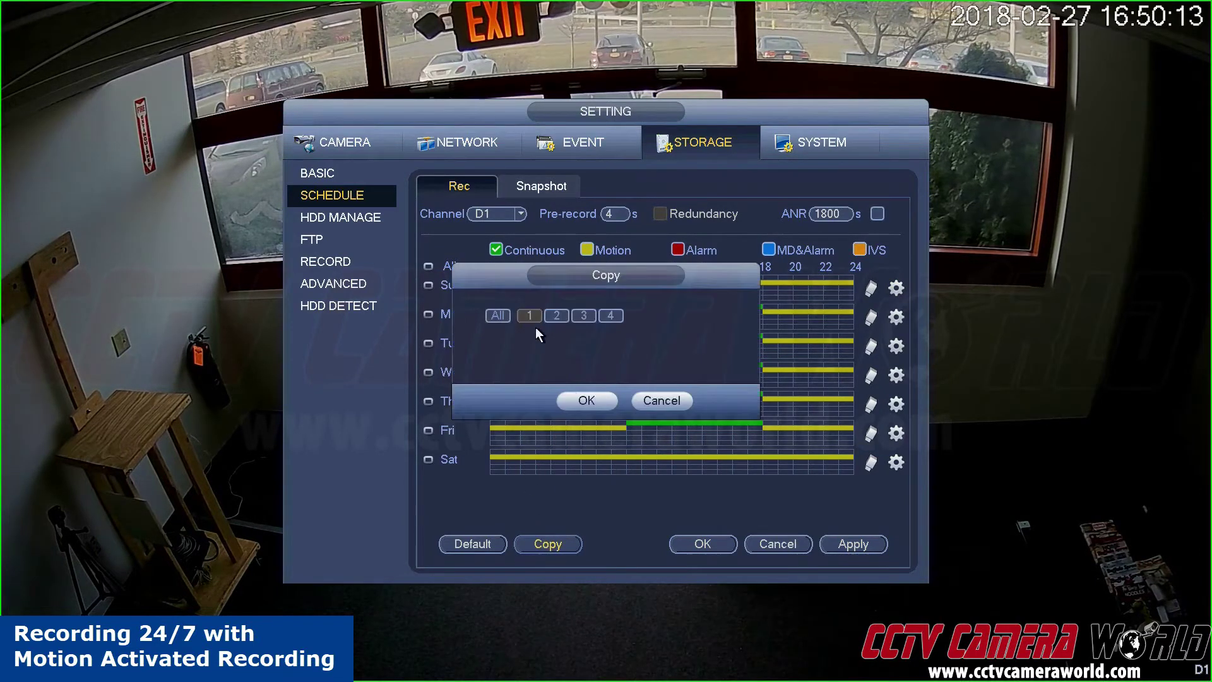
click(584, 314)
click(611, 315)
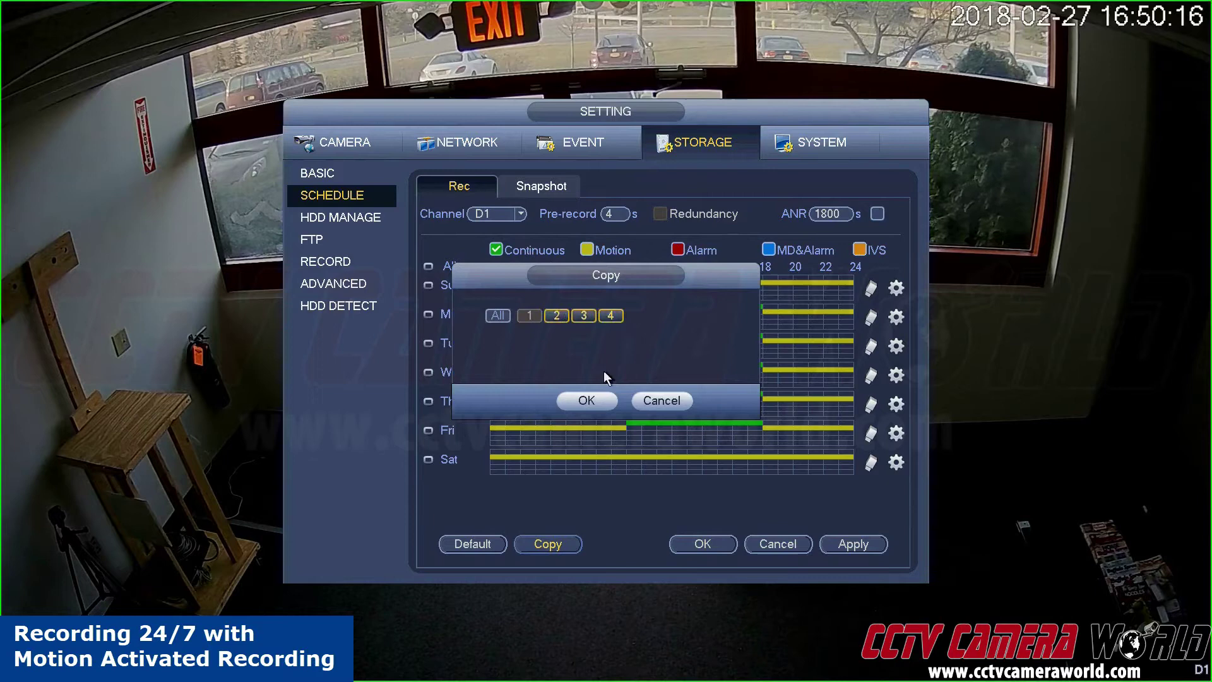
click(597, 404)
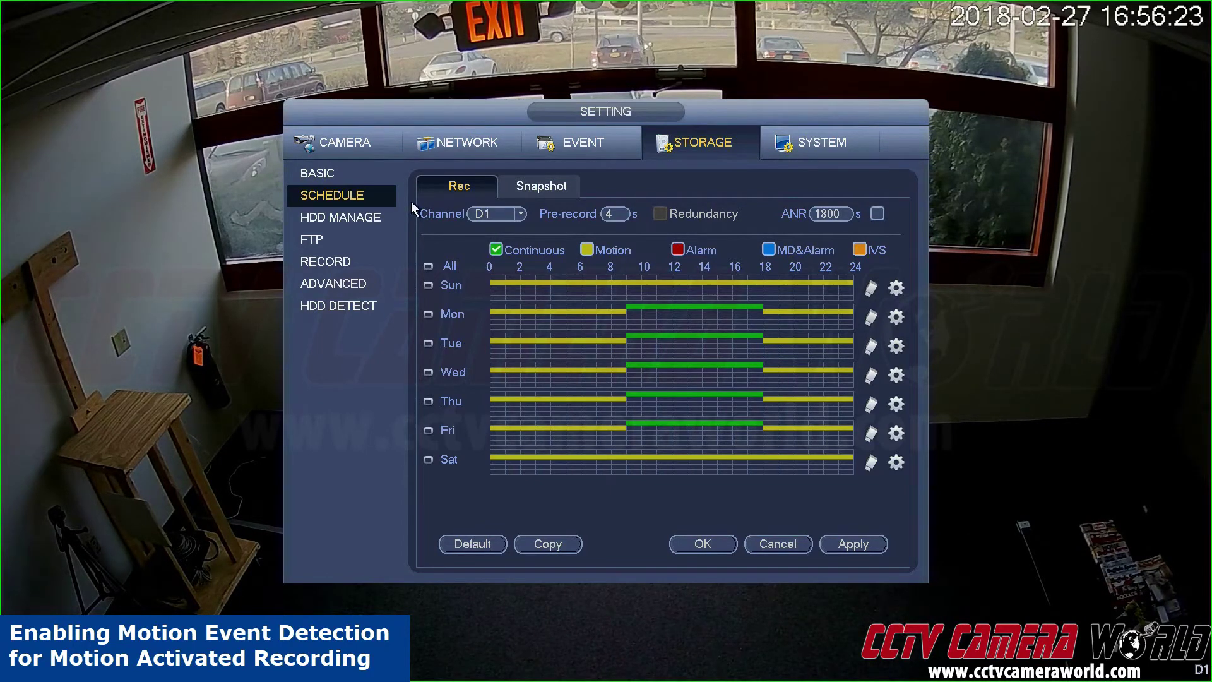
Open Motion Detect for channel D1 and bring up its Region Set grid
click(600, 146)
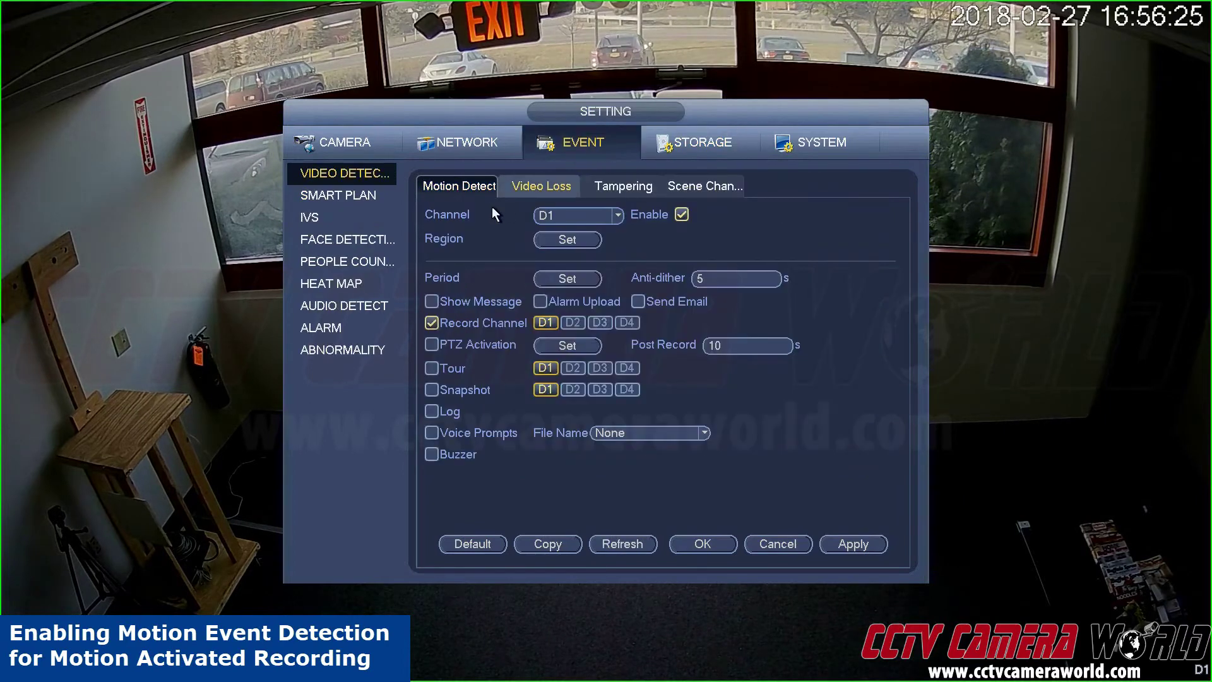
click(555, 217)
click(555, 241)
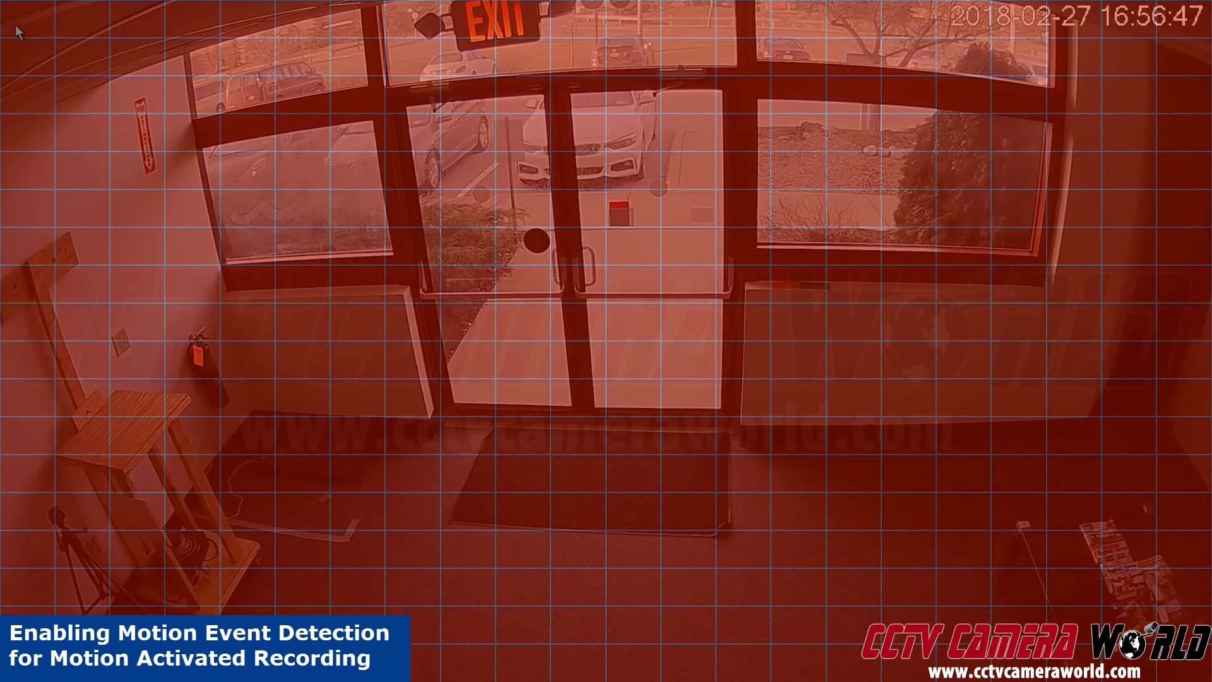
Clear the left wall, floor and upper right from Region1, keeping the right window
mouse_move(17, 32)
mouse_down()
mouse_move(89, 25)
mouse_move(190, 234)
mouse_move(94, 599)
mouse_up()
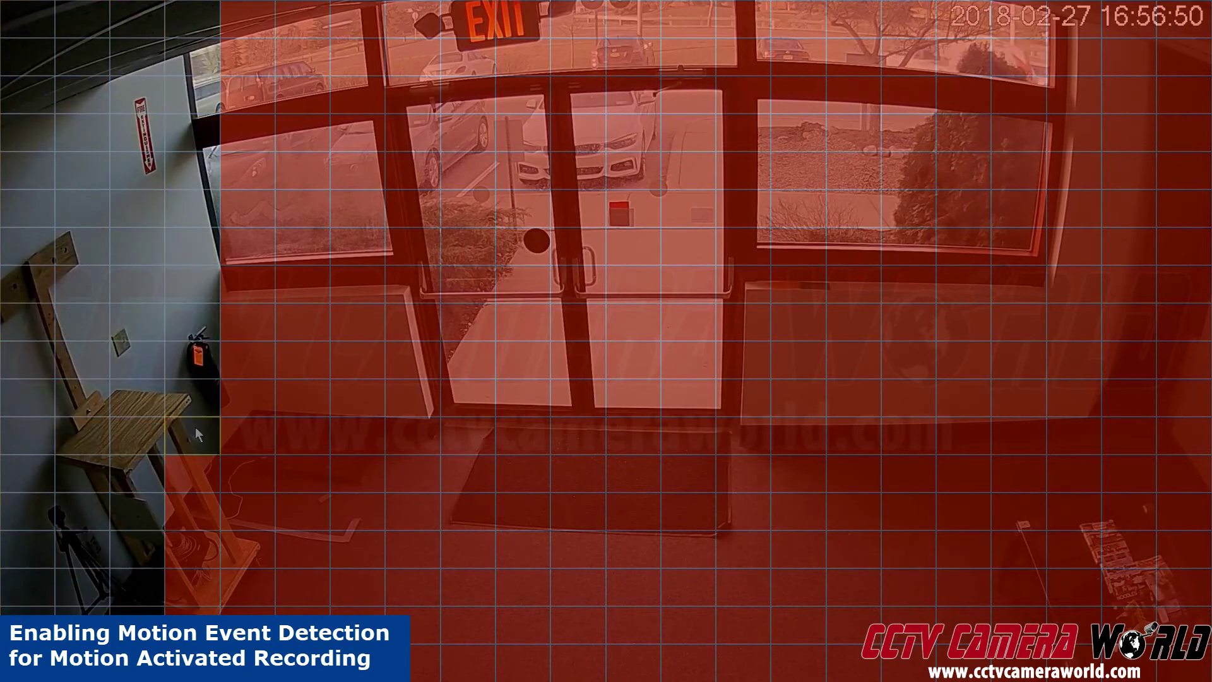
mouse_move(206, 426)
mouse_down()
mouse_move(1098, 442)
mouse_move(1166, 678)
mouse_up()
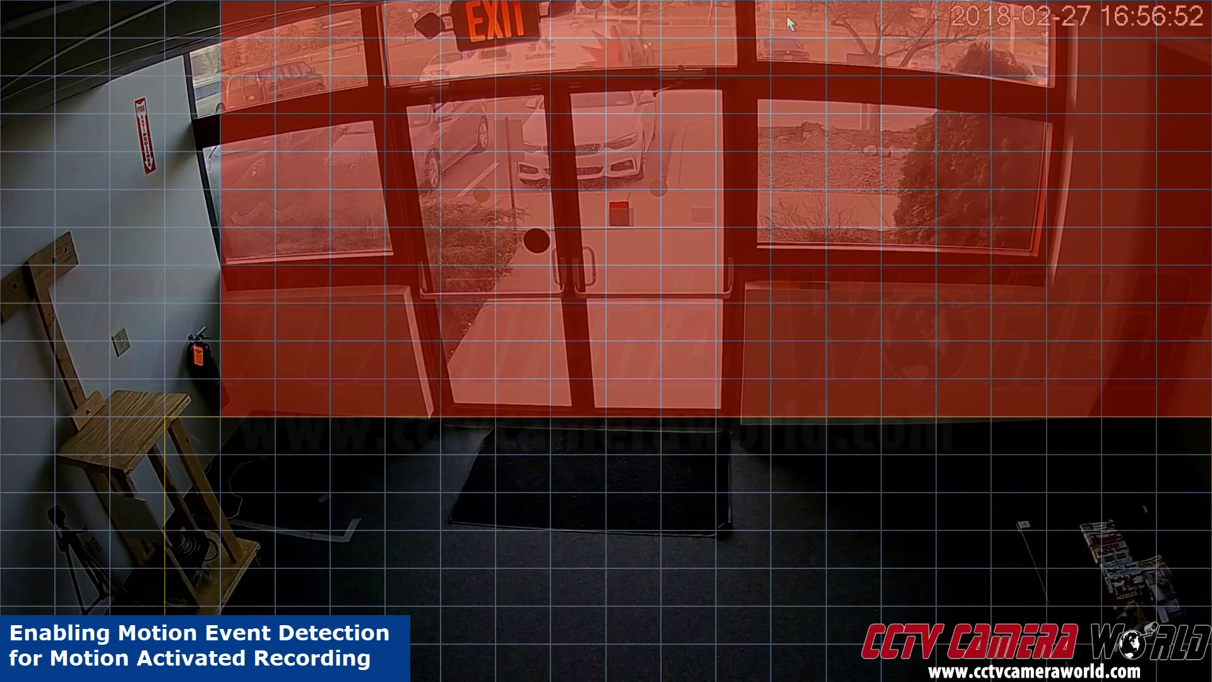
mouse_move(783, 9)
mouse_down()
mouse_move(992, 317)
mouse_move(1202, 413)
mouse_up()
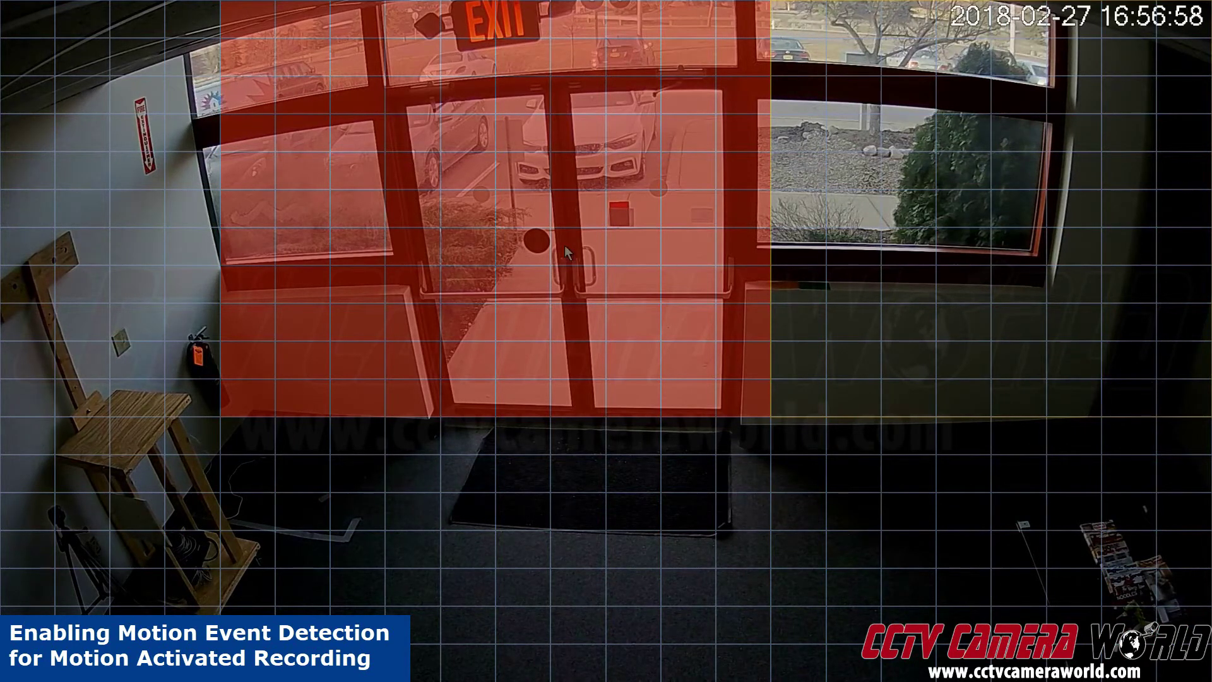
mouse_move(774, 78)
mouse_down()
mouse_move(928, 217)
mouse_move(1018, 249)
mouse_up()
mouse_move(1022, 22)
mouse_down()
mouse_move(878, 25)
mouse_move(766, 58)
mouse_up()
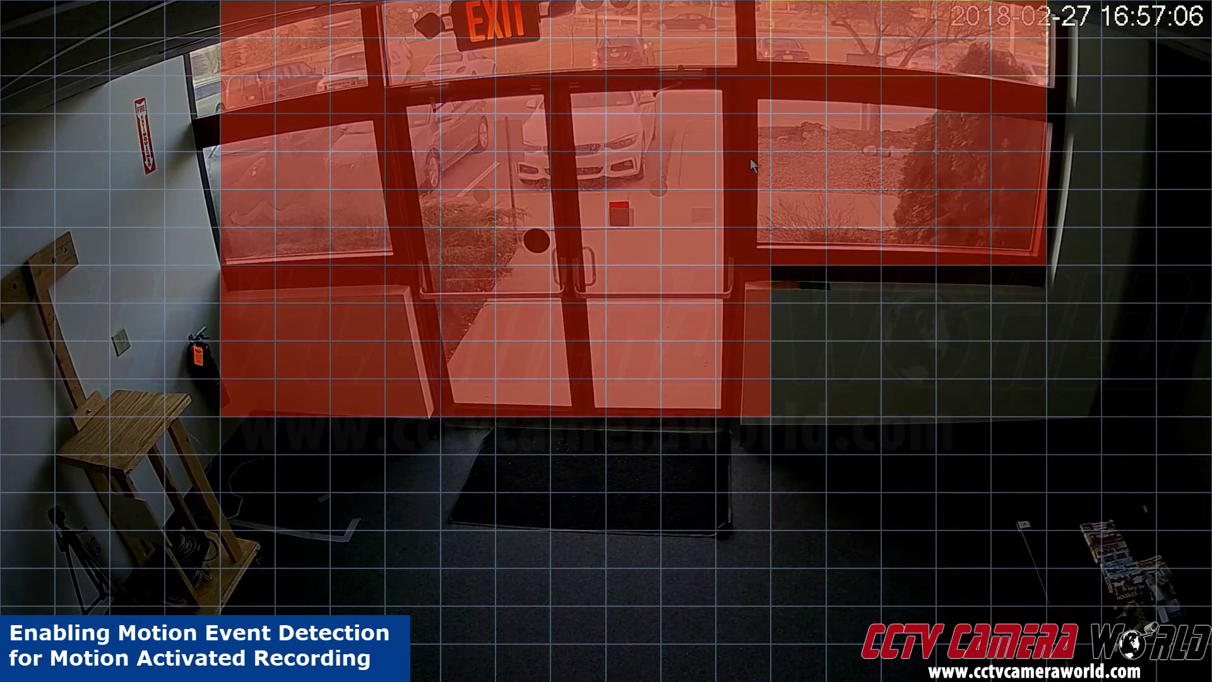
mouse_move(606, 12)
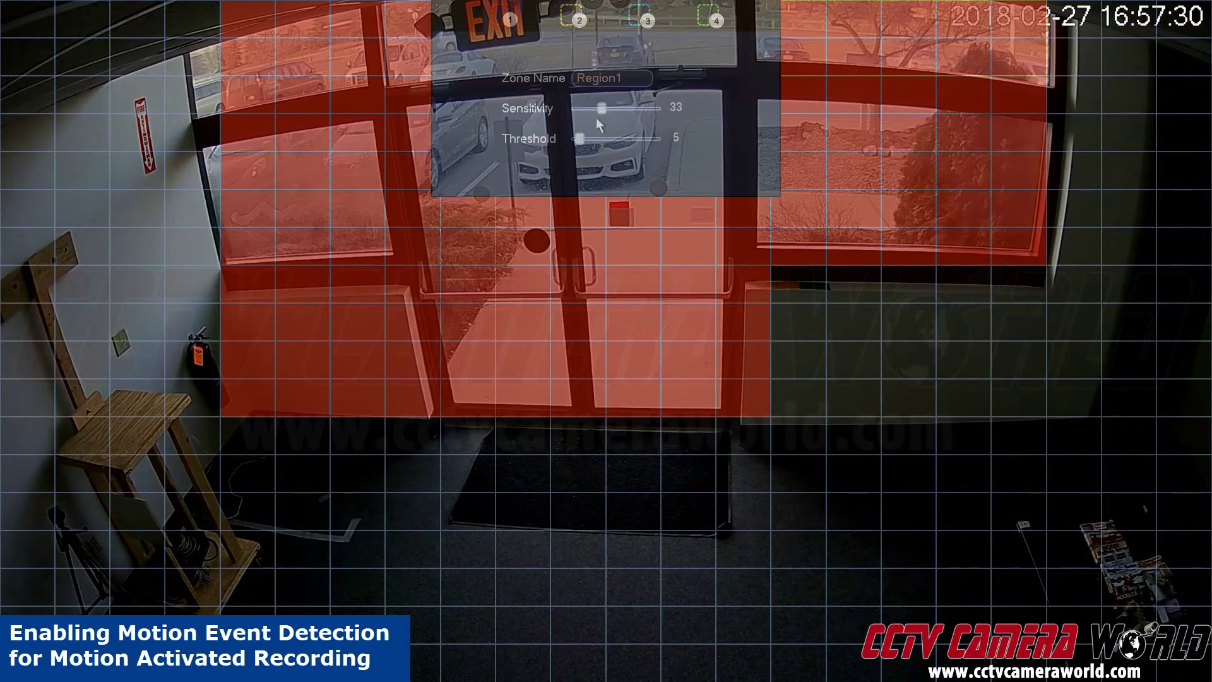
Lower Region1's sensitivity to 28 and select Region2
drag(603, 109, 601, 110)
mouse_move(606, 111)
mouse_down()
mouse_move(586, 111)
mouse_move(664, 114)
mouse_move(574, 112)
mouse_move(611, 115)
mouse_move(598, 114)
mouse_up()
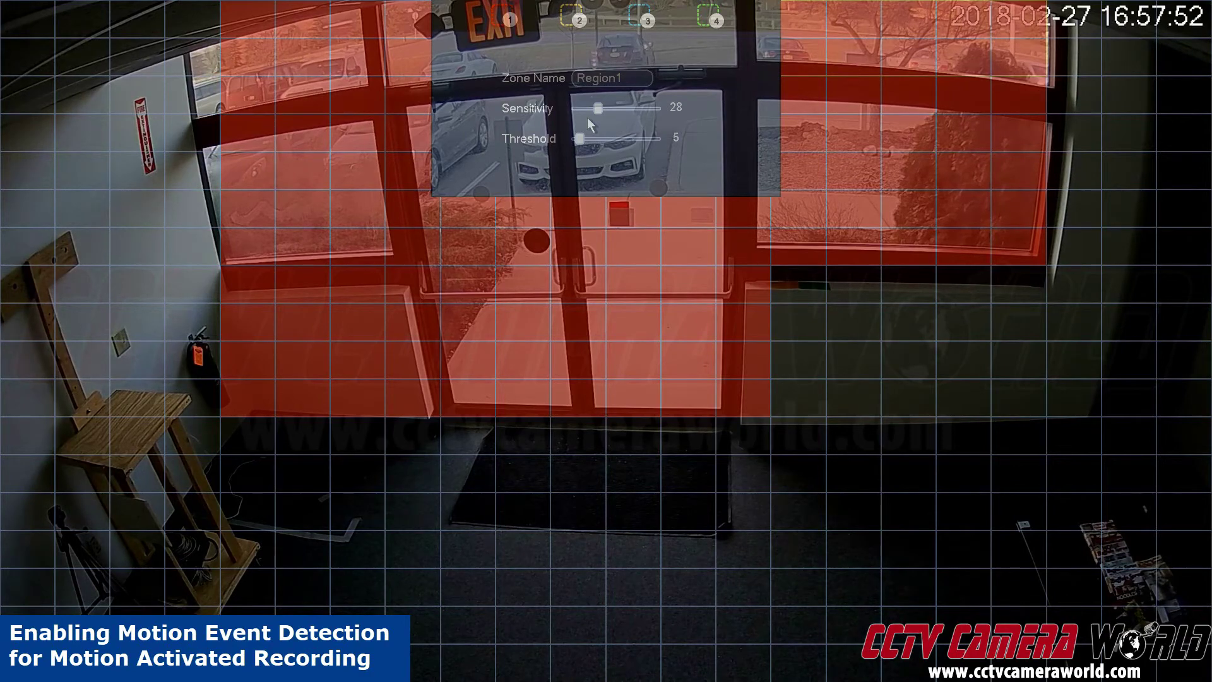
click(571, 19)
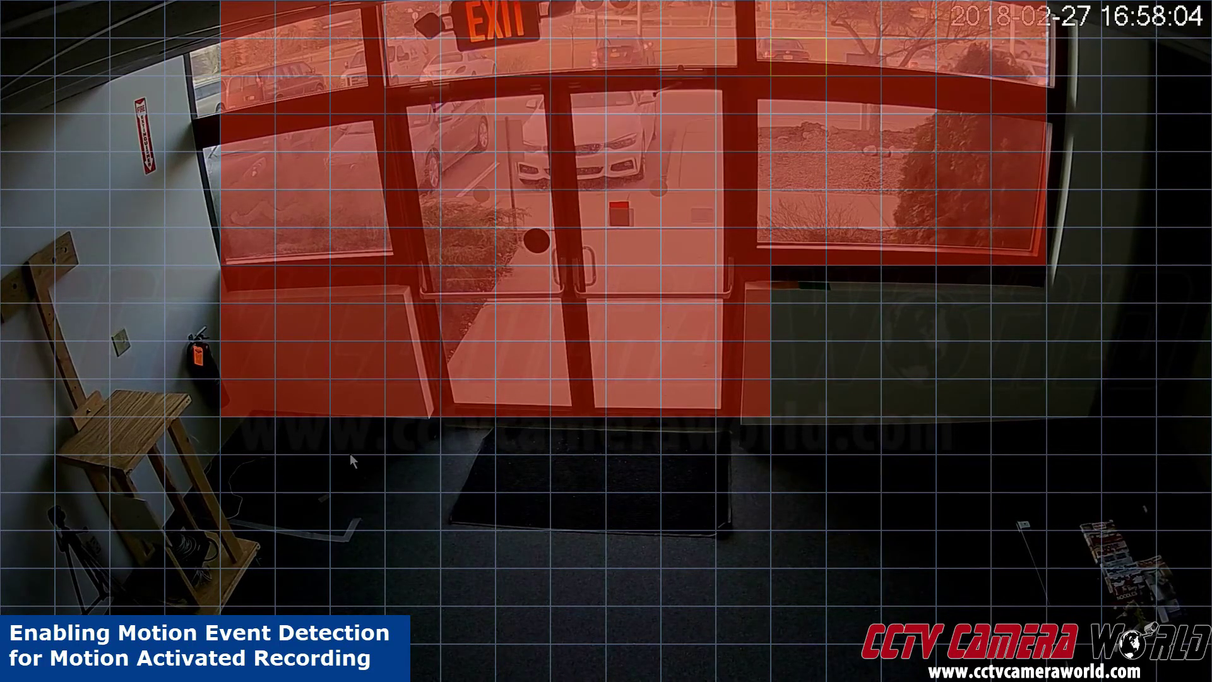
Paint the floor as Region2, then add Region3 at sensitivity 99 beside the bench
drag(117, 498, 1209, 678)
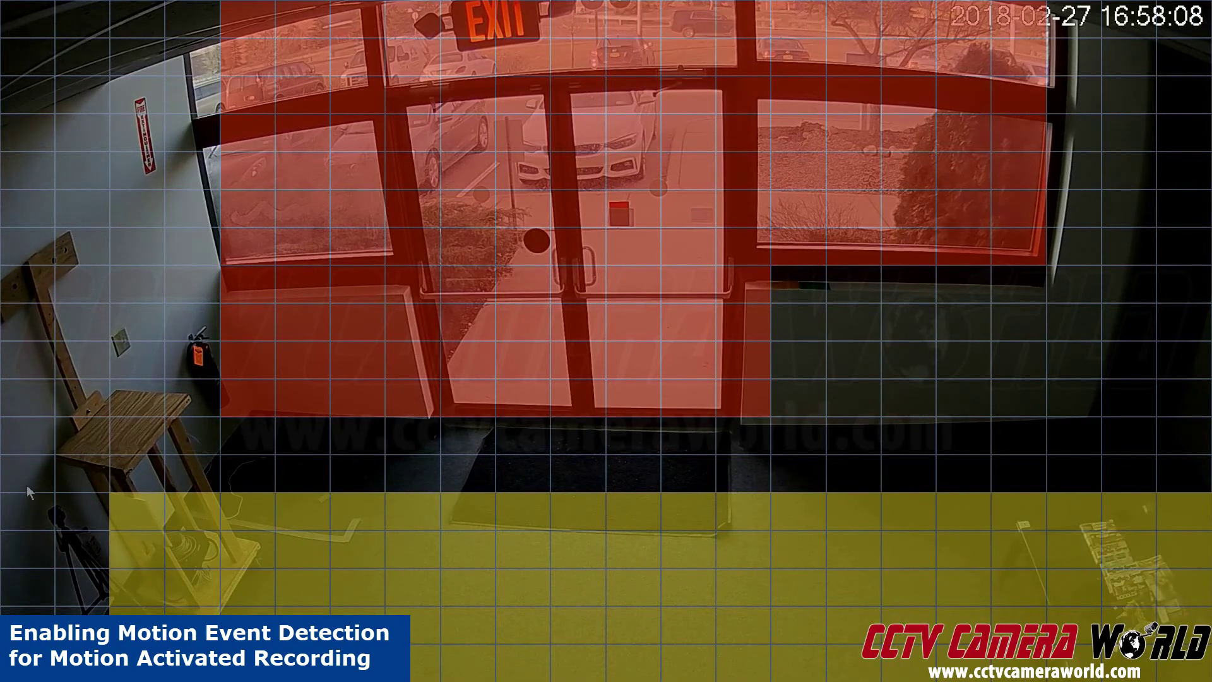
drag(82, 499, 82, 625)
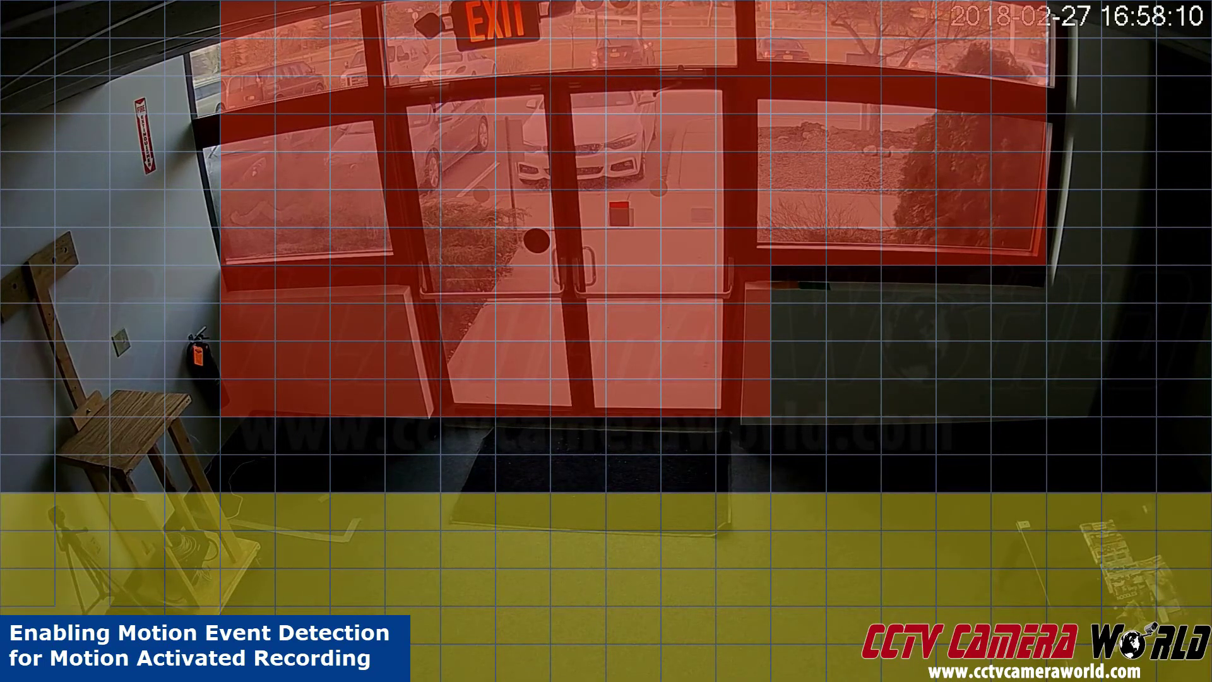
mouse_move(601, 9)
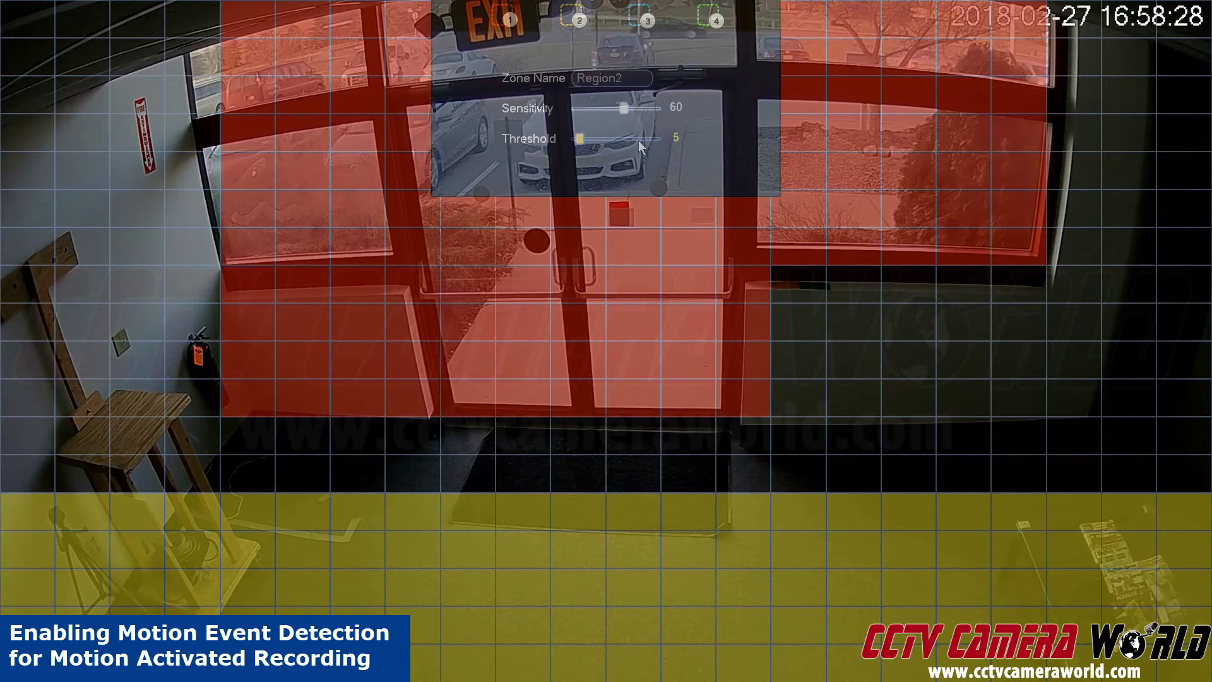
click(508, 23)
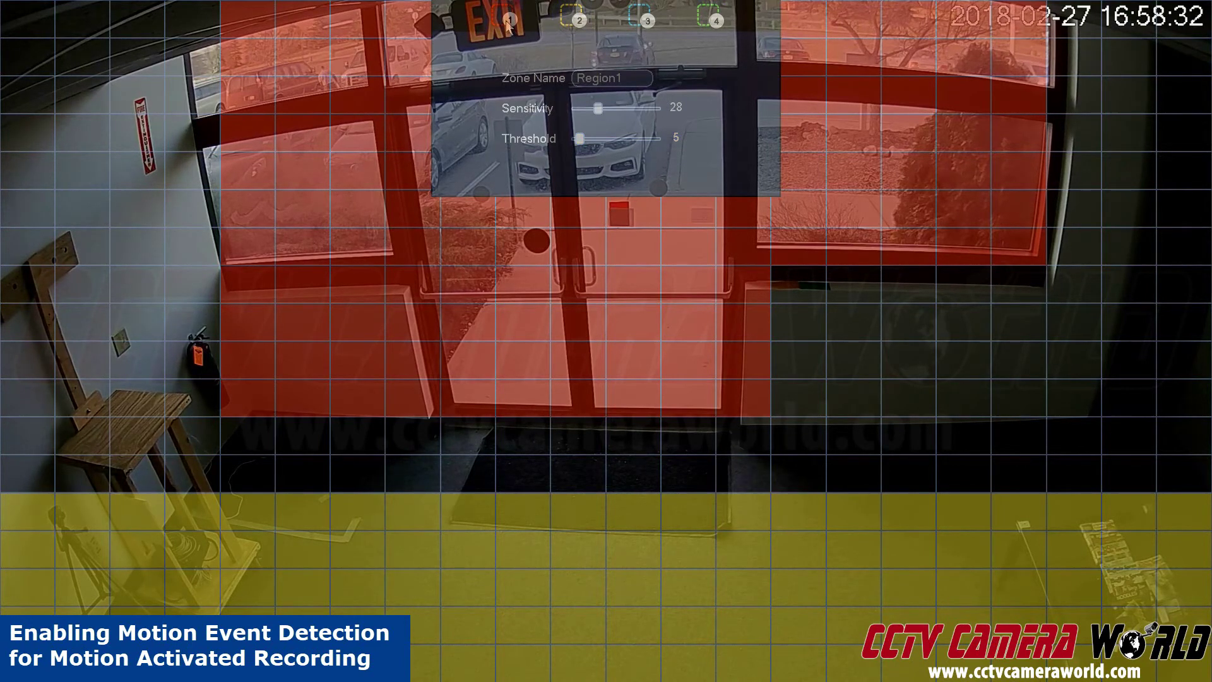
click(580, 20)
click(643, 21)
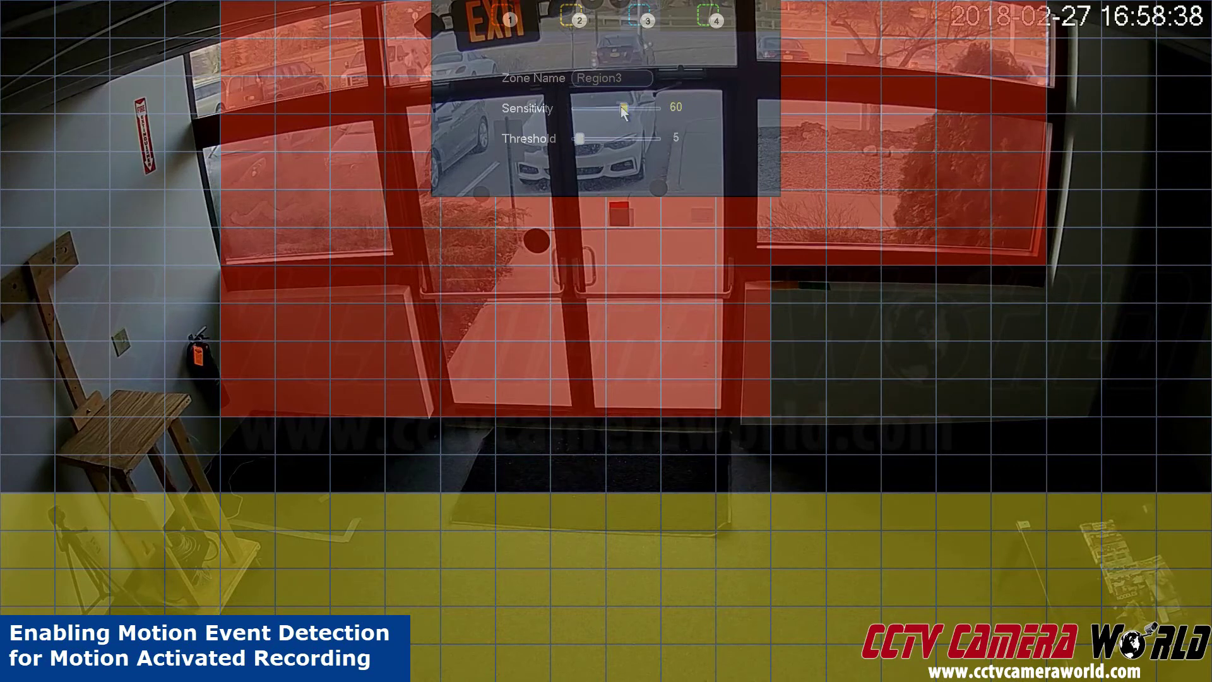
drag(623, 111, 655, 111)
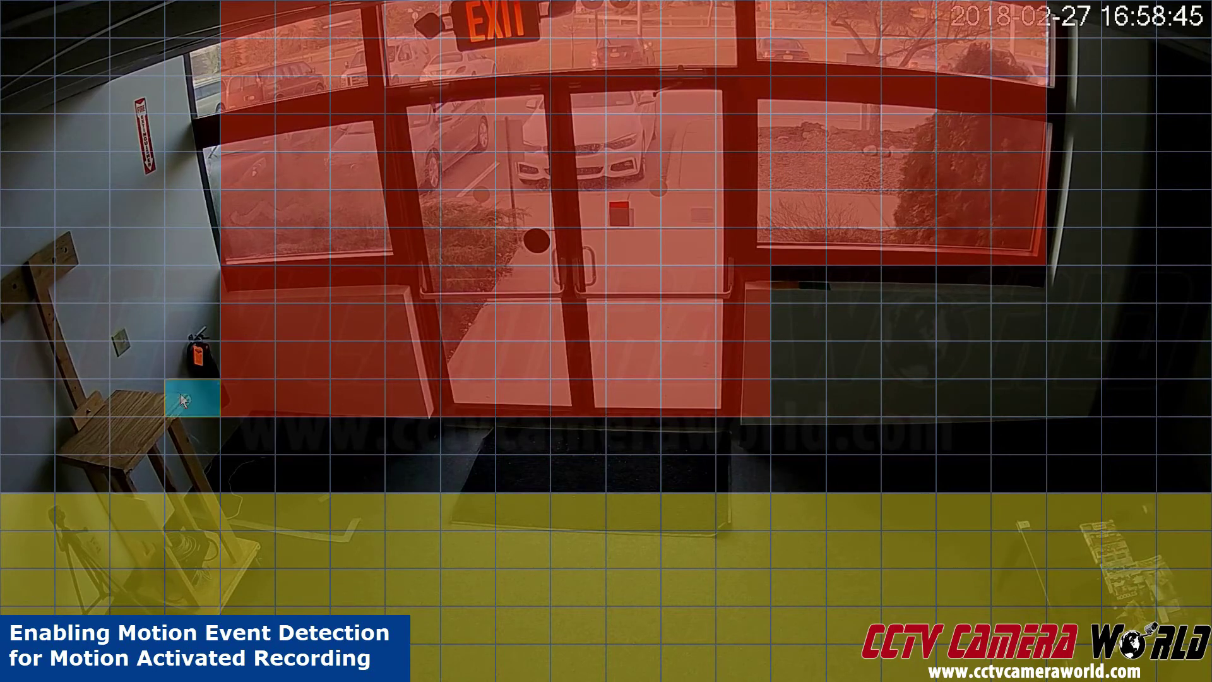
drag(179, 392, 36, 463)
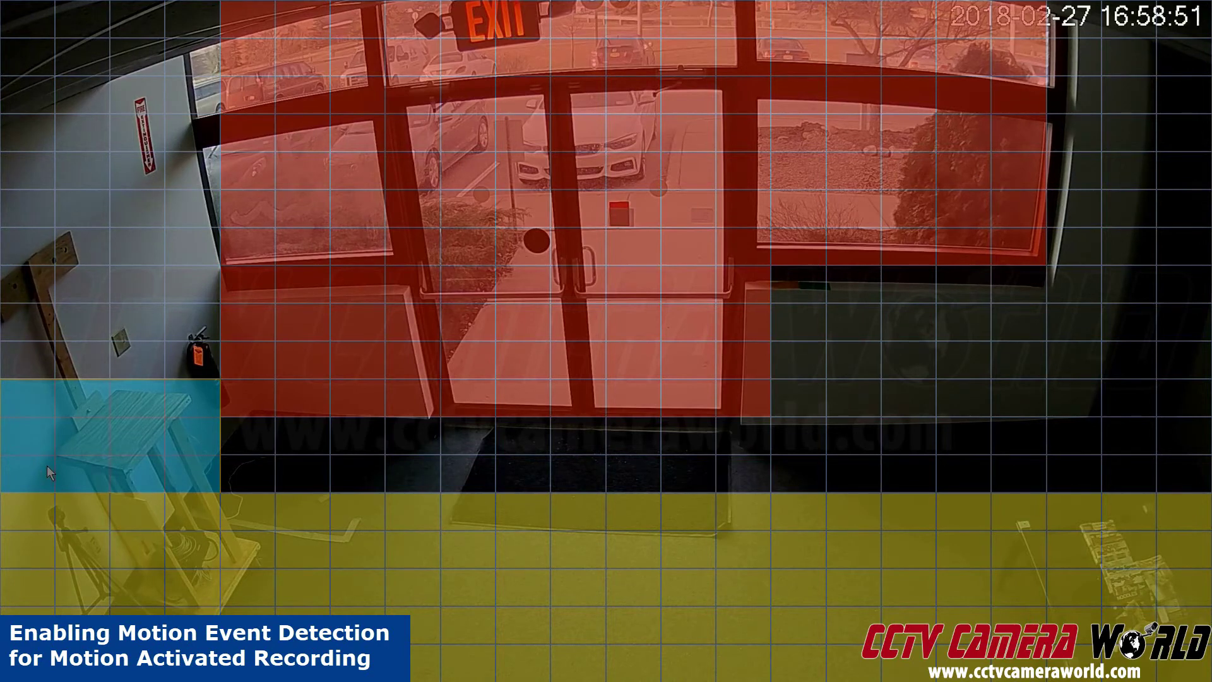
Leave the region grid and set motion Record Channel to D1 only, clearing D2–D4
right_click(593, 137)
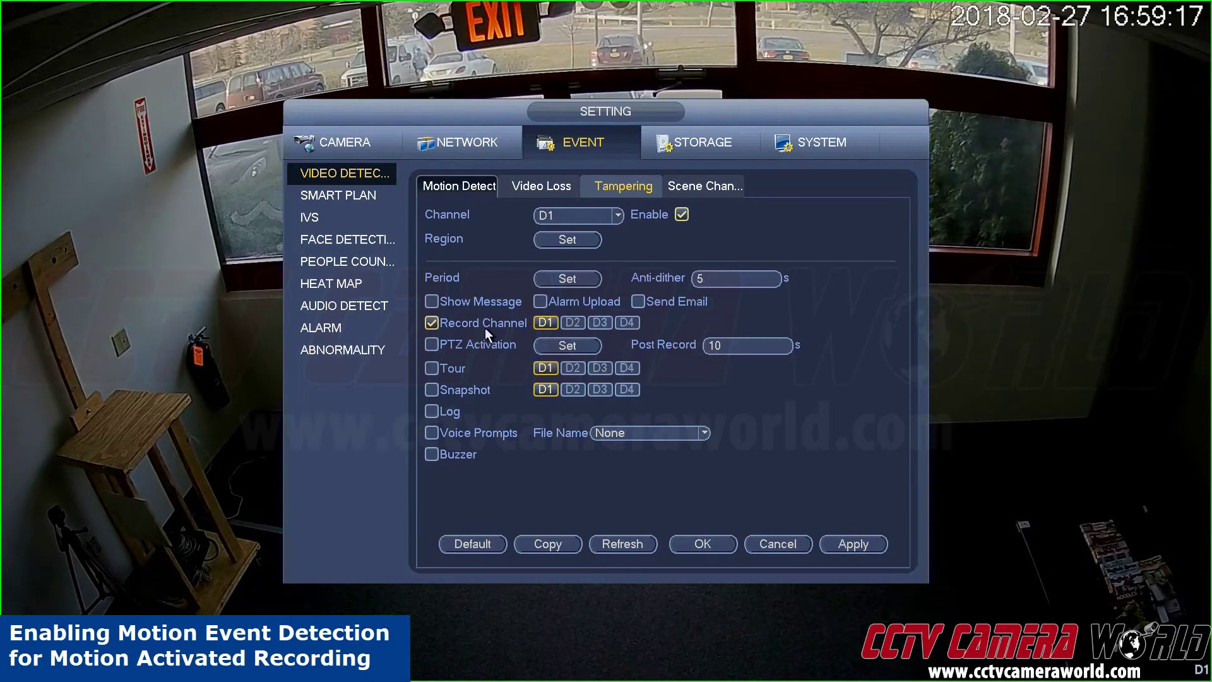
click(543, 324)
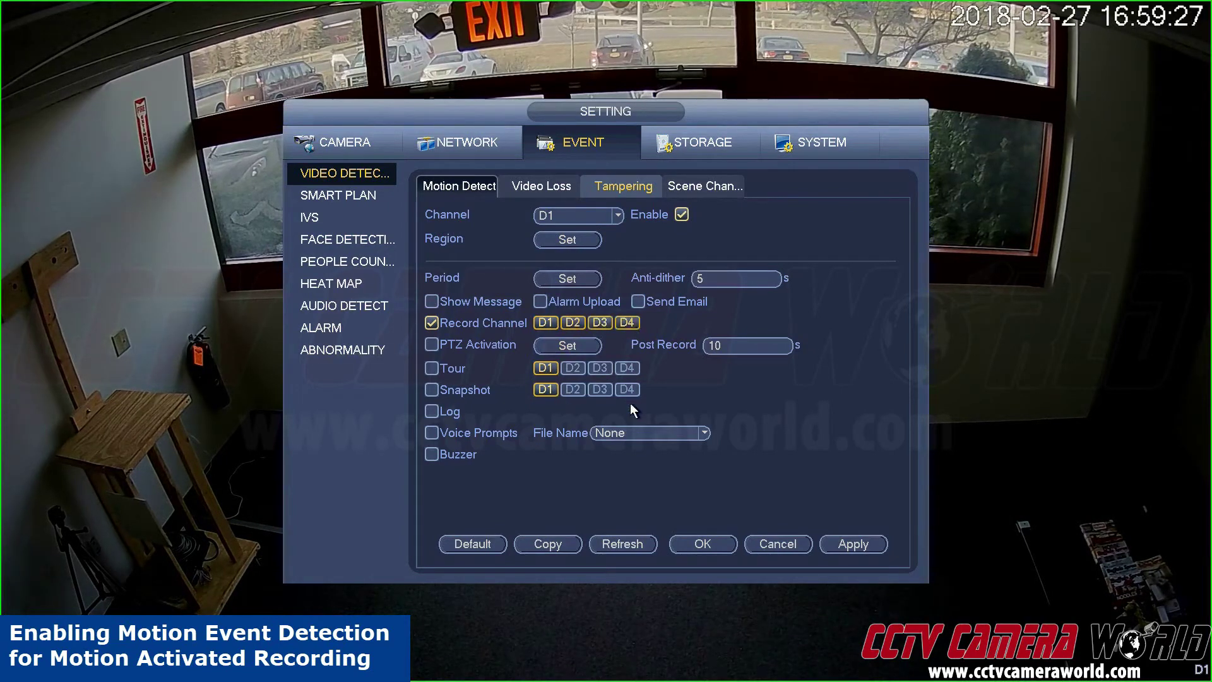
click(571, 323)
click(599, 323)
click(627, 323)
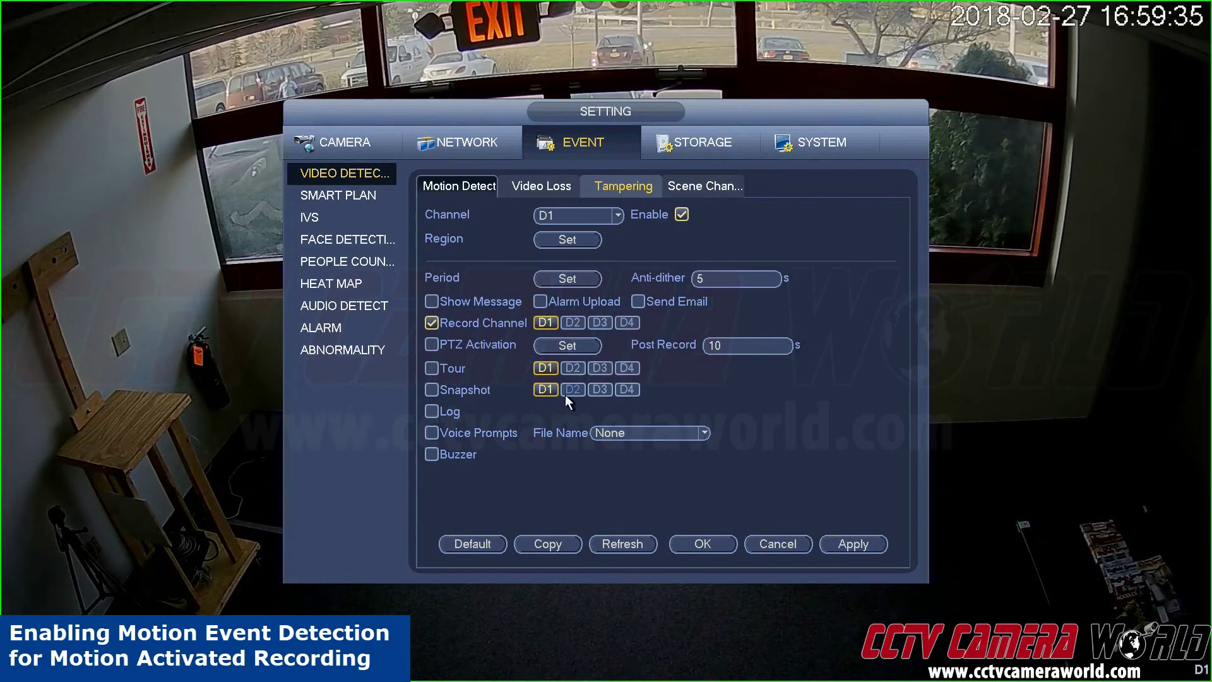
Try Snapshot, Tour and Buzzer, then switch all three off so motion only records
click(432, 390)
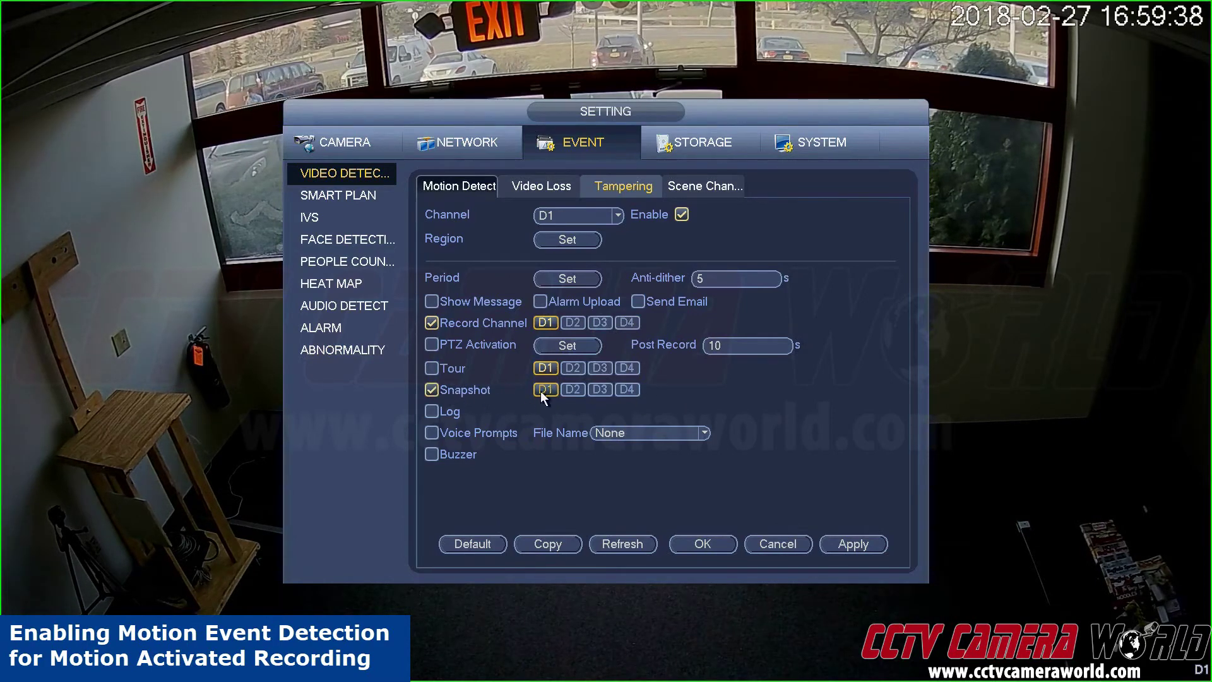
click(431, 367)
click(432, 454)
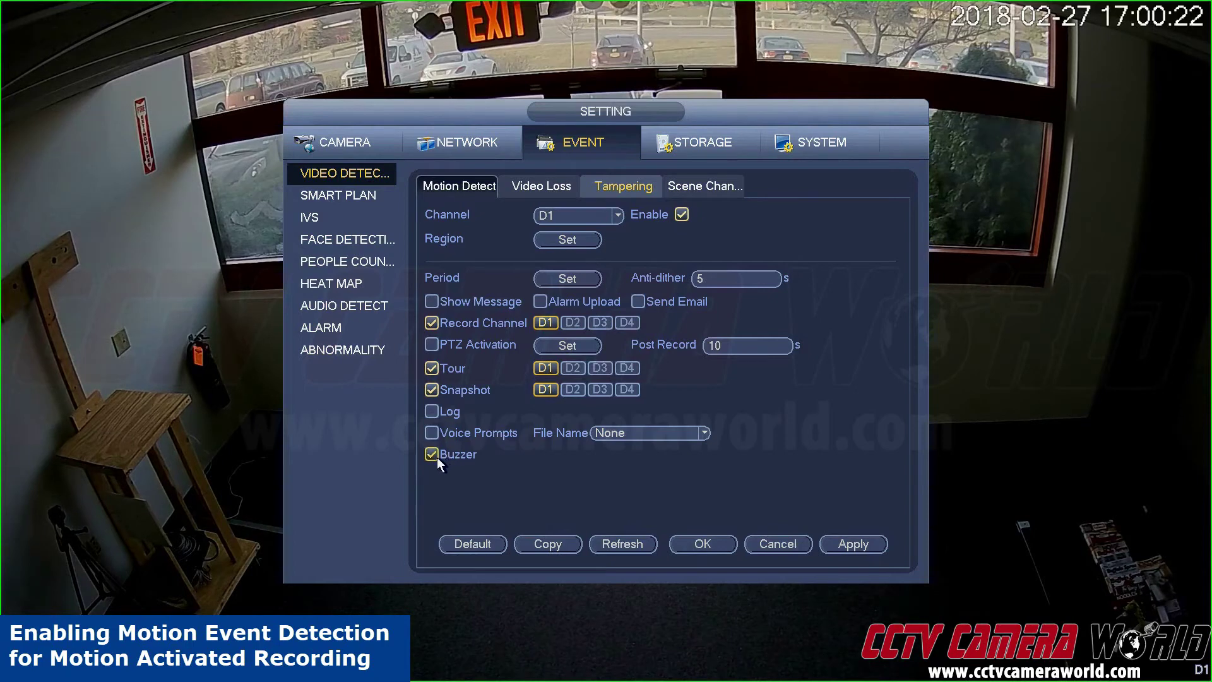
click(430, 369)
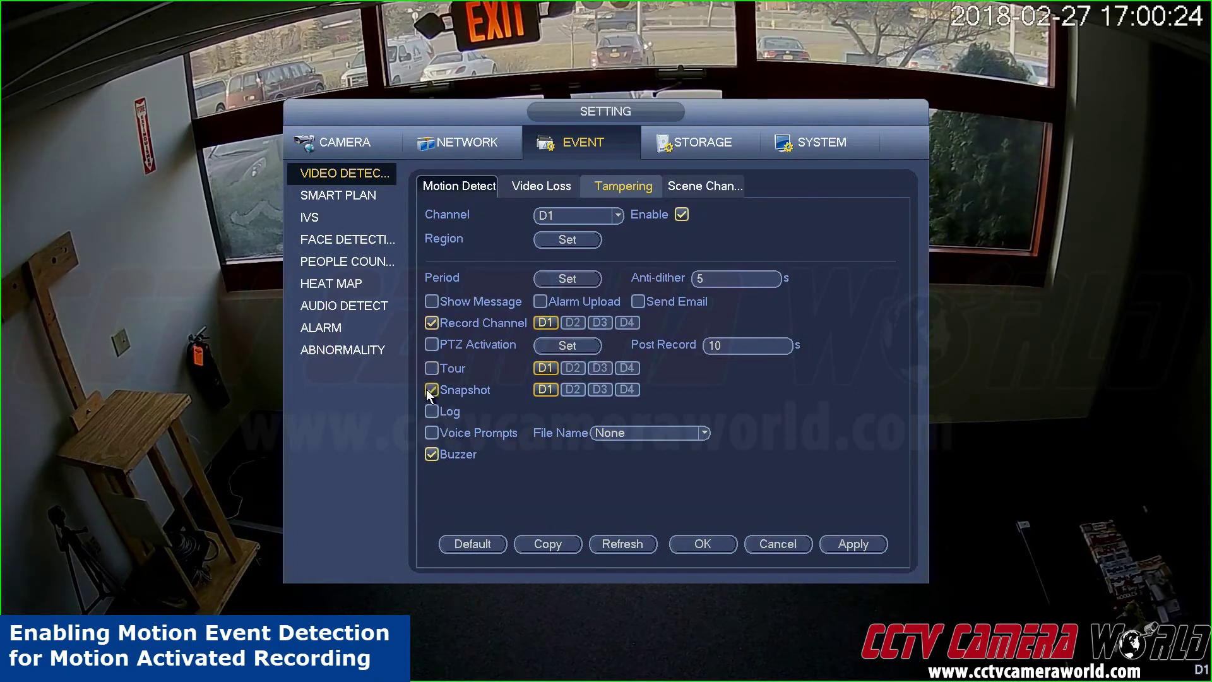
click(431, 390)
click(431, 455)
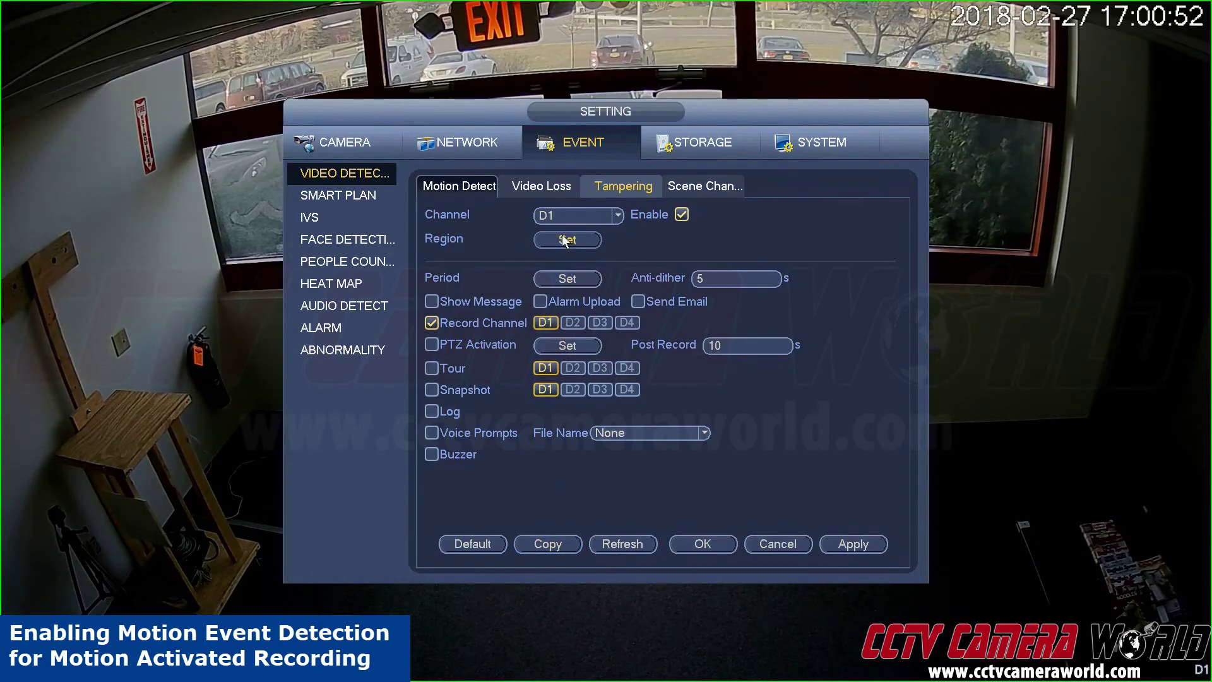
Switch the Motion Detect channel from D1 to D3, showing its record-D3 and 10 s post-record settings
scroll(565, 231, down, 1)
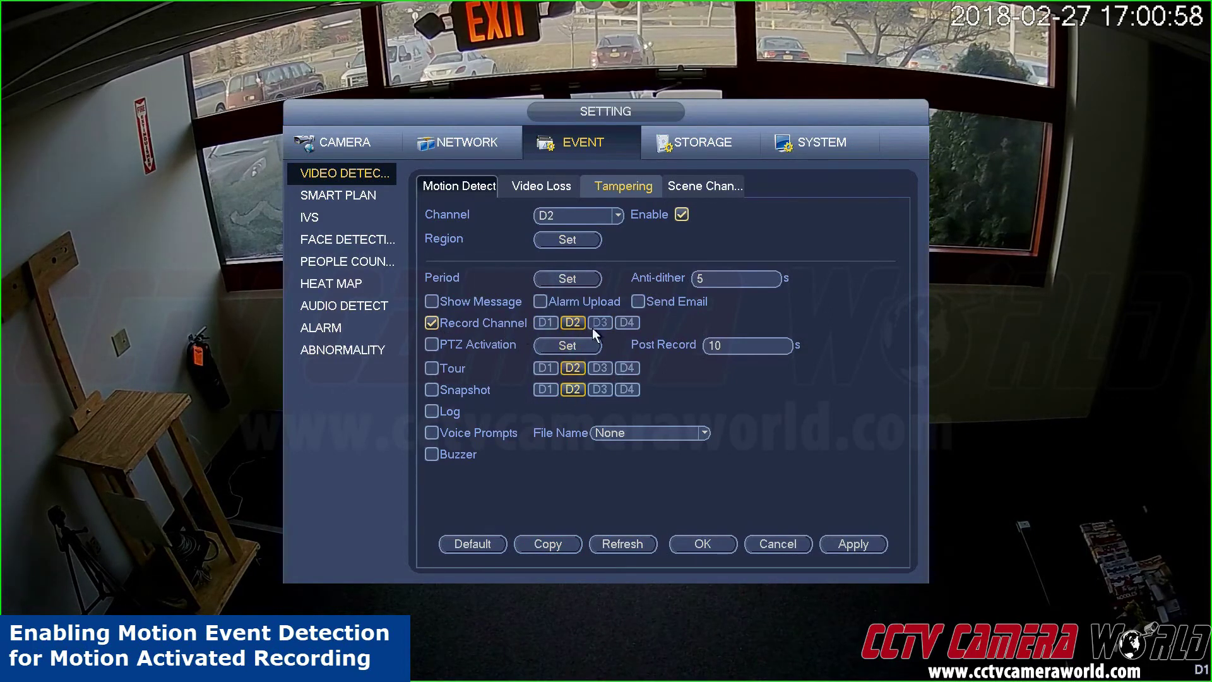
click(541, 214)
click(549, 218)
click(549, 218)
click(543, 232)
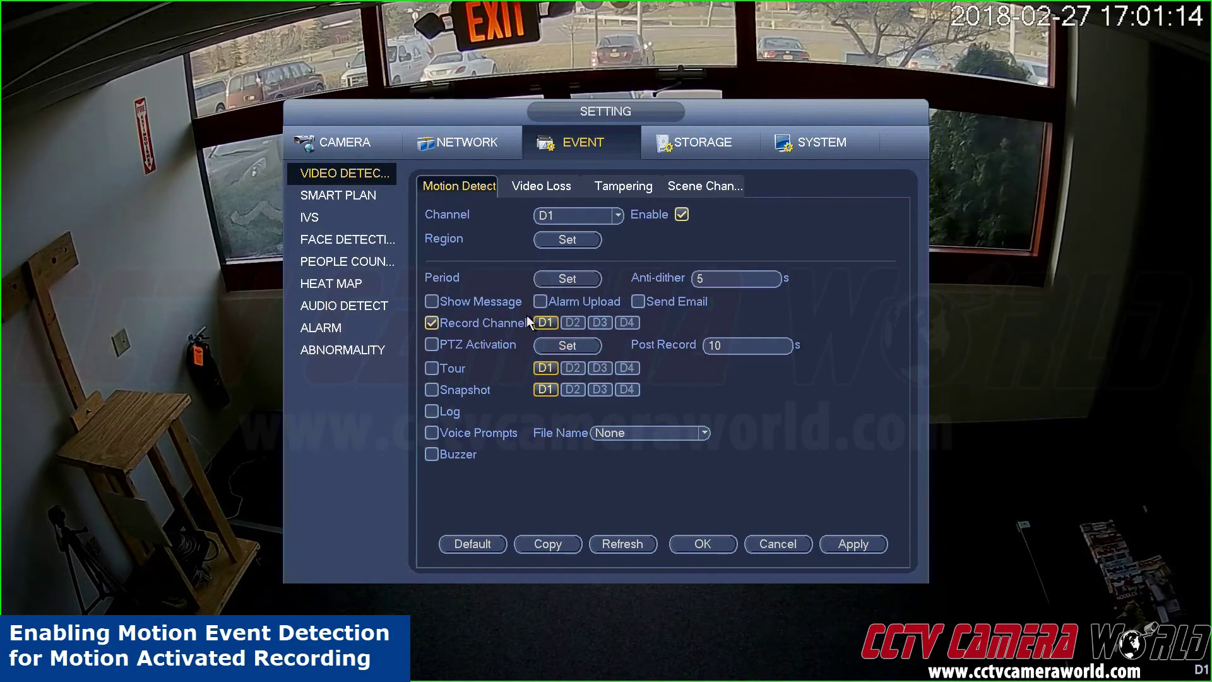
click(578, 219)
click(593, 231)
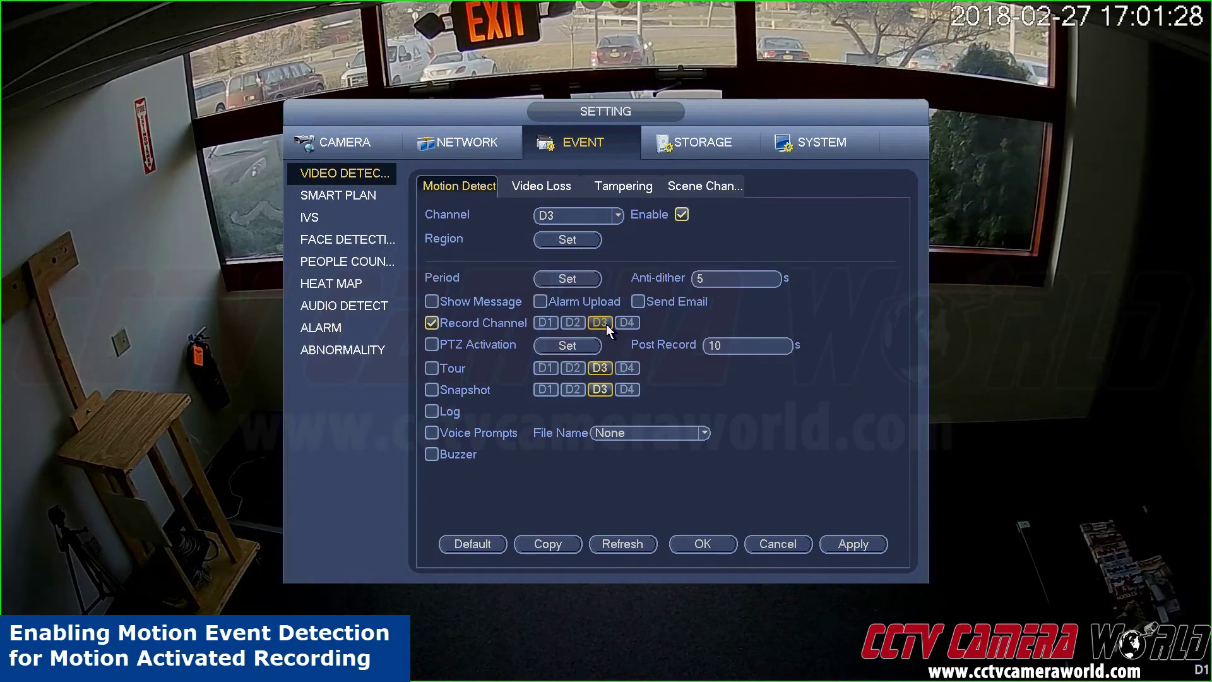
Review the Video Loss, Tampering and Scene Change tabs, keeping channel D1 selected
click(523, 184)
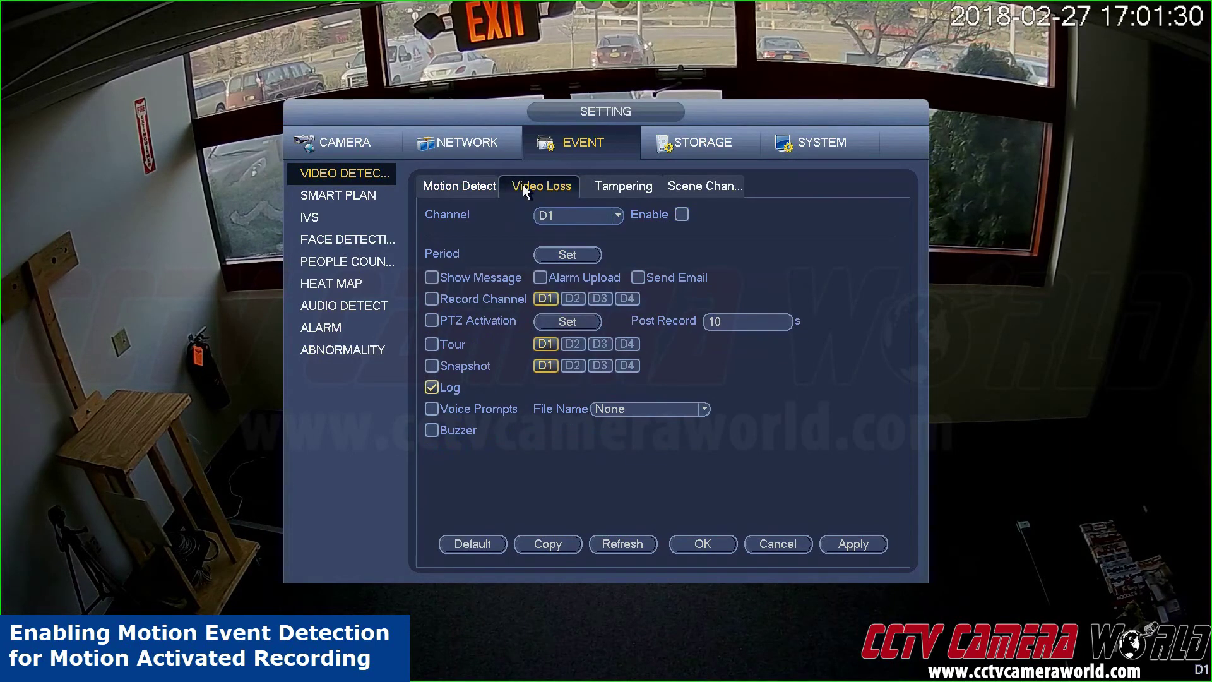
click(626, 188)
click(680, 188)
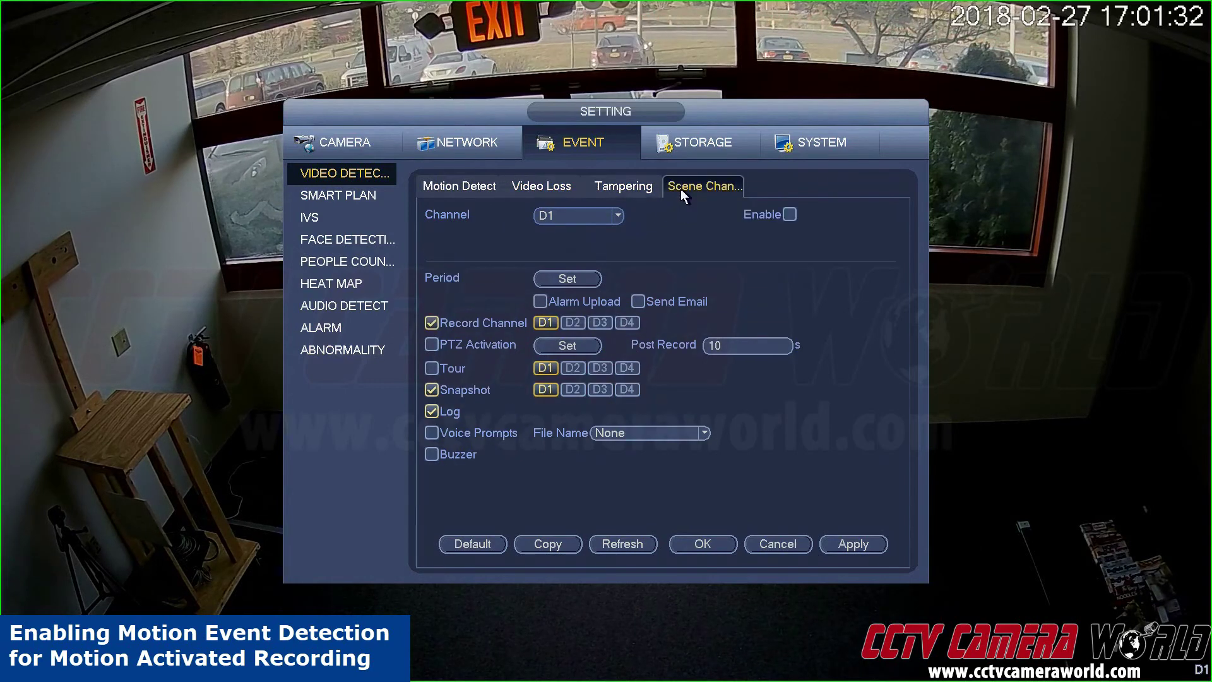
click(534, 184)
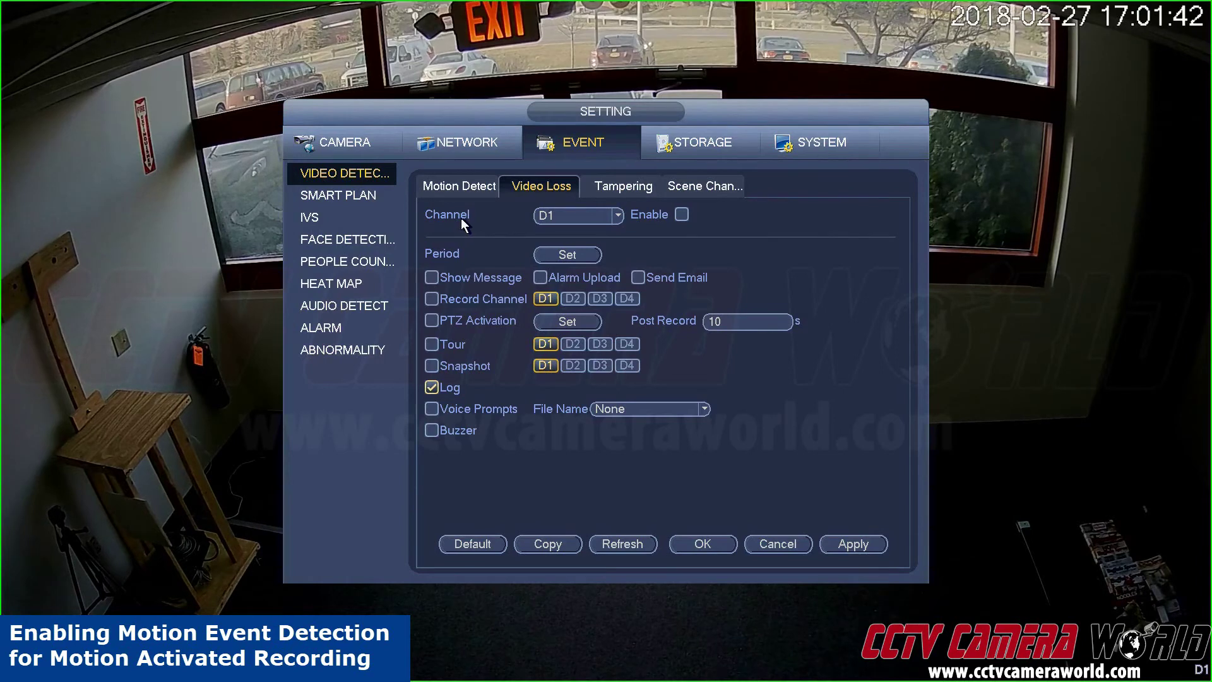
click(561, 215)
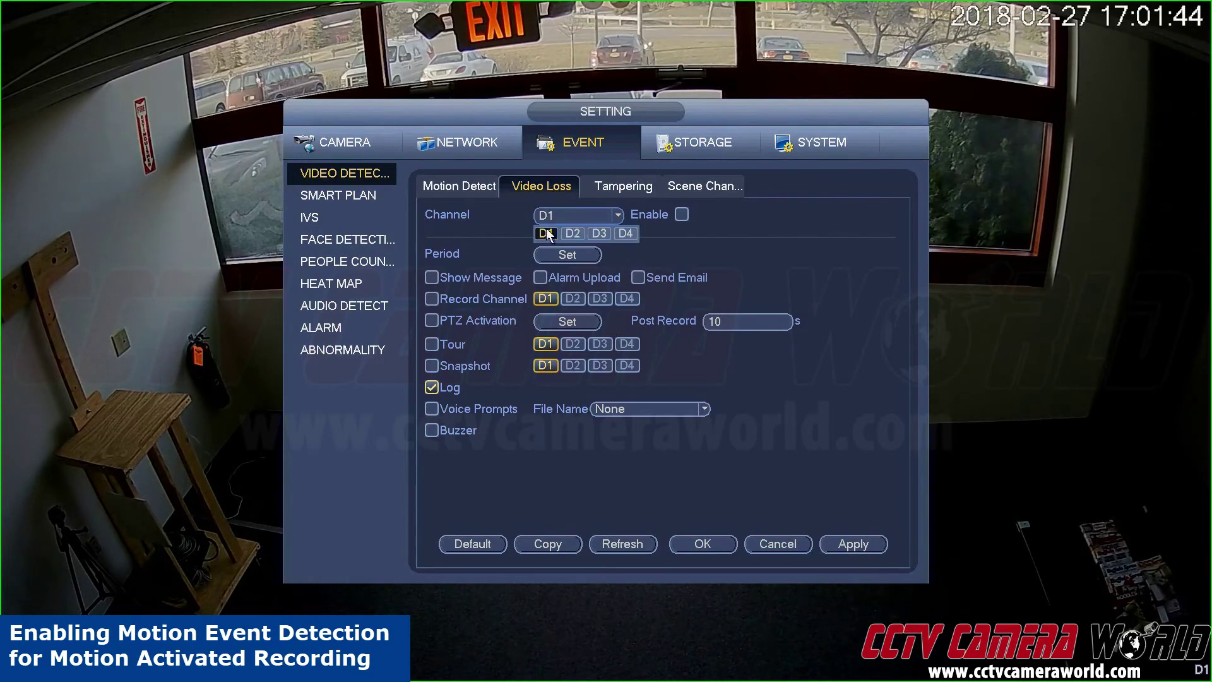
click(546, 234)
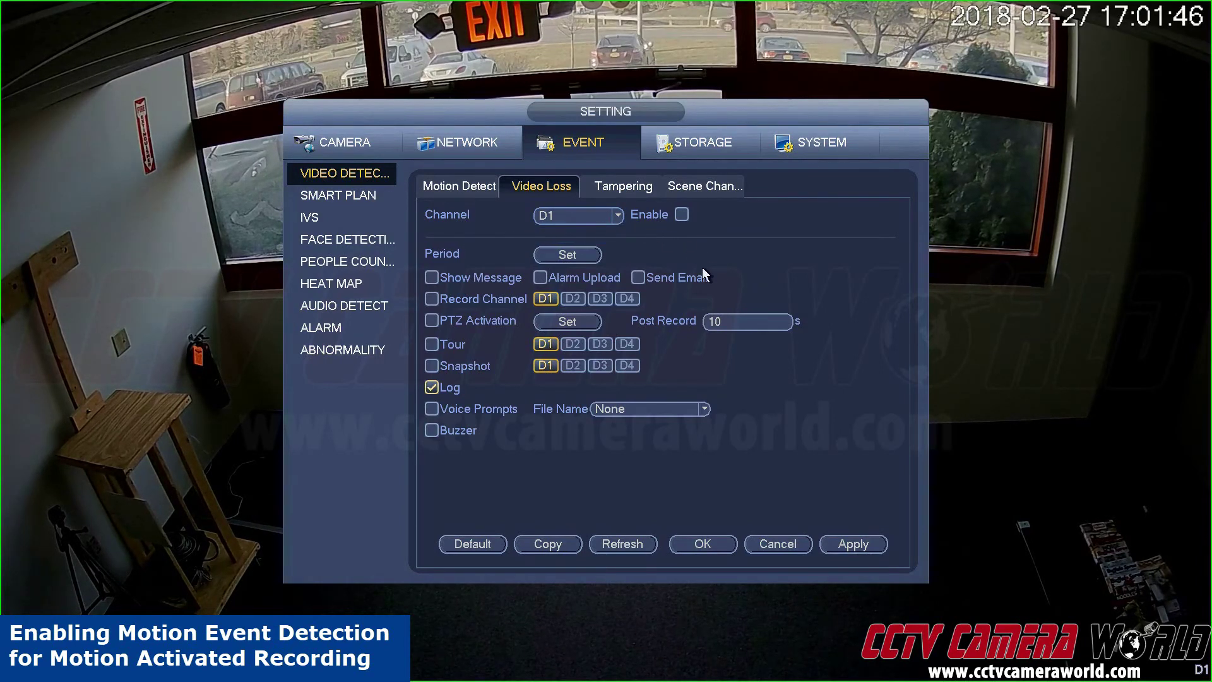
Turn on Video Loss Record Channel for D2, D3 and D4, leaving D1 unticked
click(432, 298)
click(572, 298)
click(599, 297)
click(627, 298)
click(545, 298)
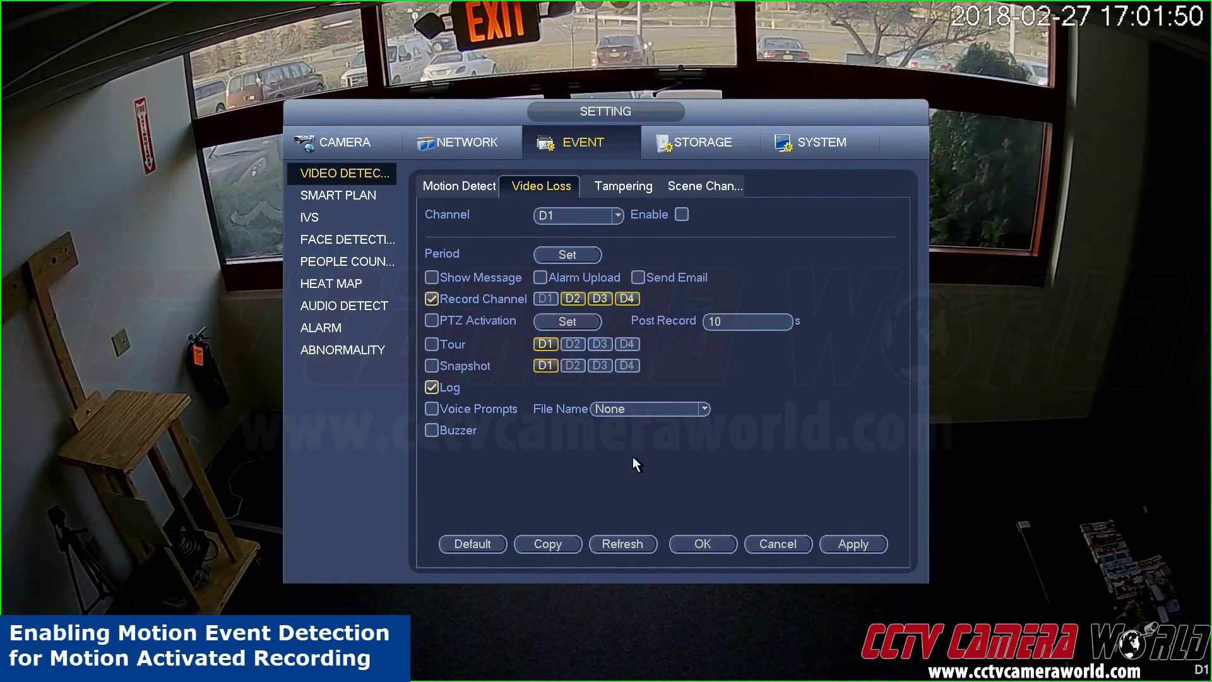
click(853, 544)
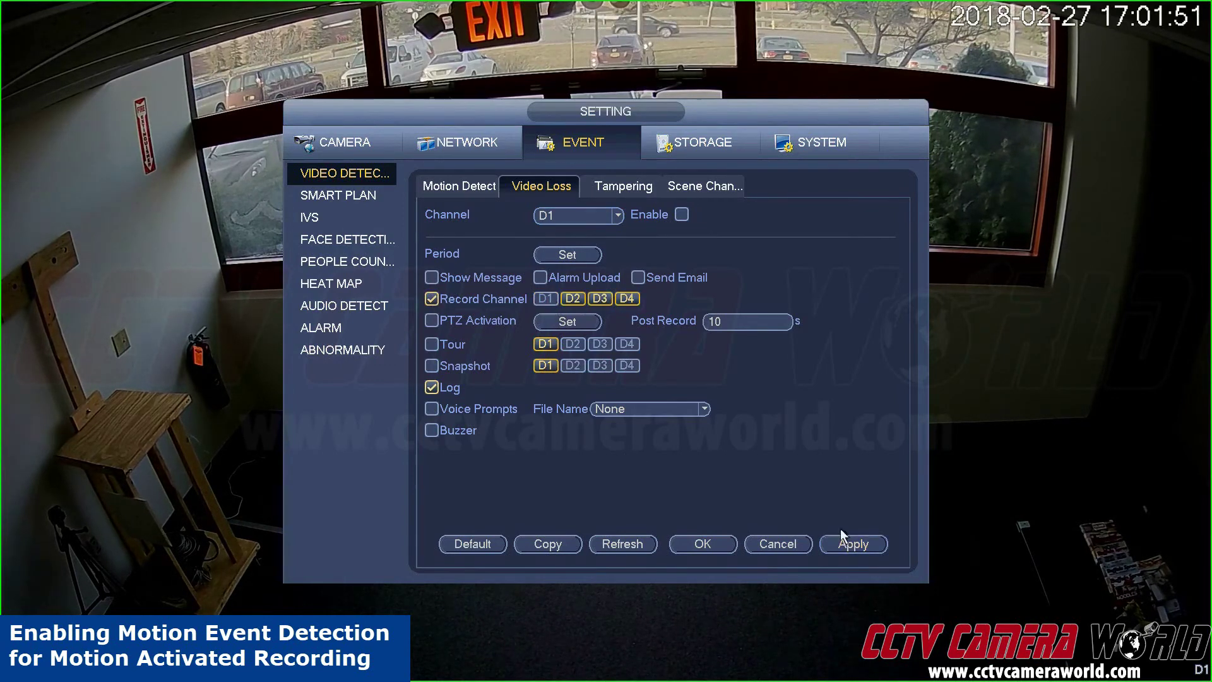
Bring up channel D1's Tampering settings
click(540, 217)
click(600, 188)
click(604, 187)
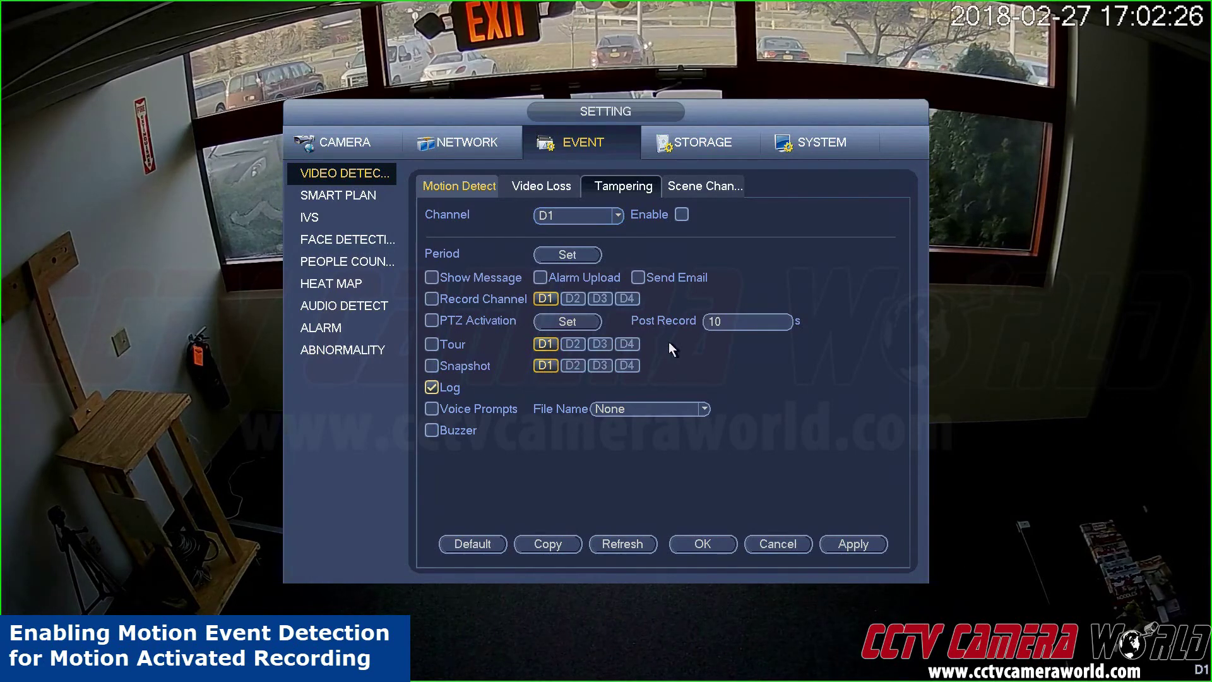
Toggle Tampering's Log and Buzzer options, leaving both off, then return to D3's Motion Detect
click(432, 387)
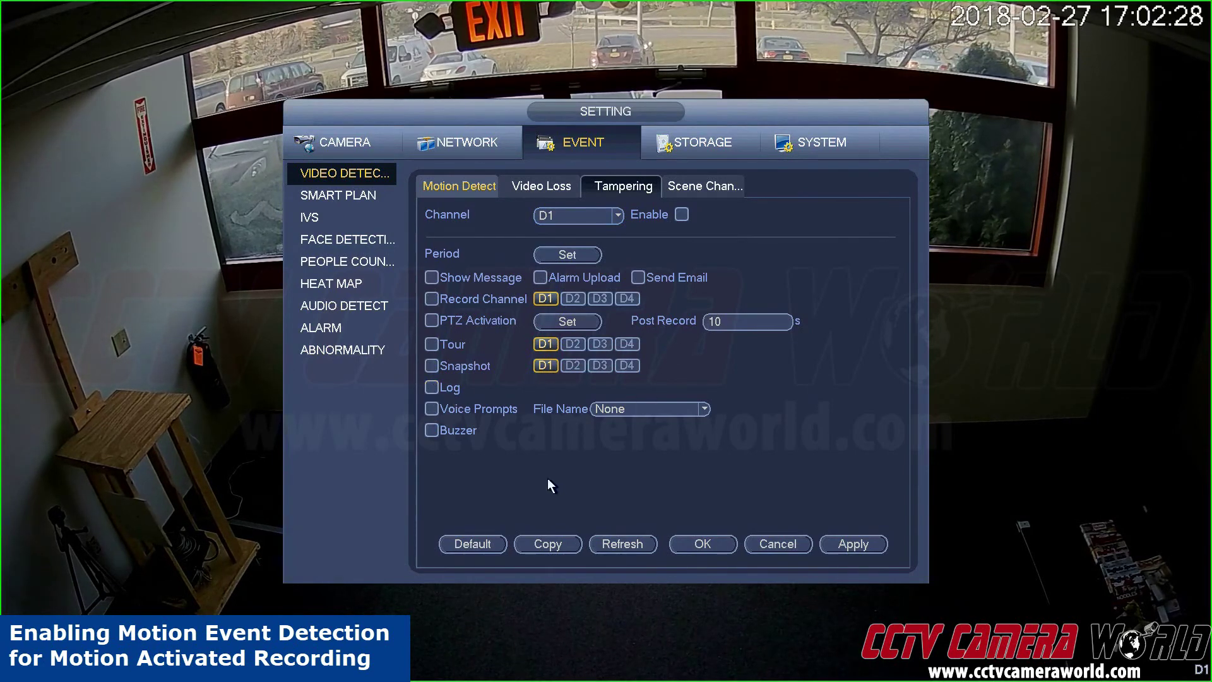
click(427, 388)
click(433, 429)
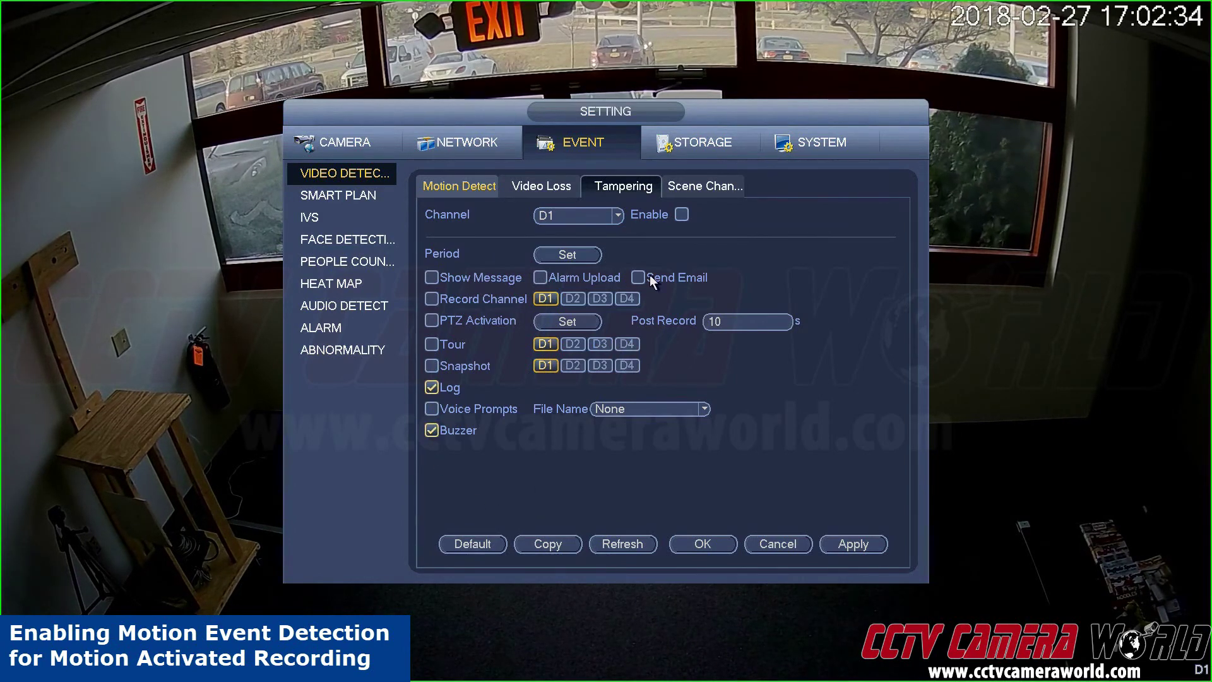
click(431, 429)
click(431, 387)
click(473, 178)
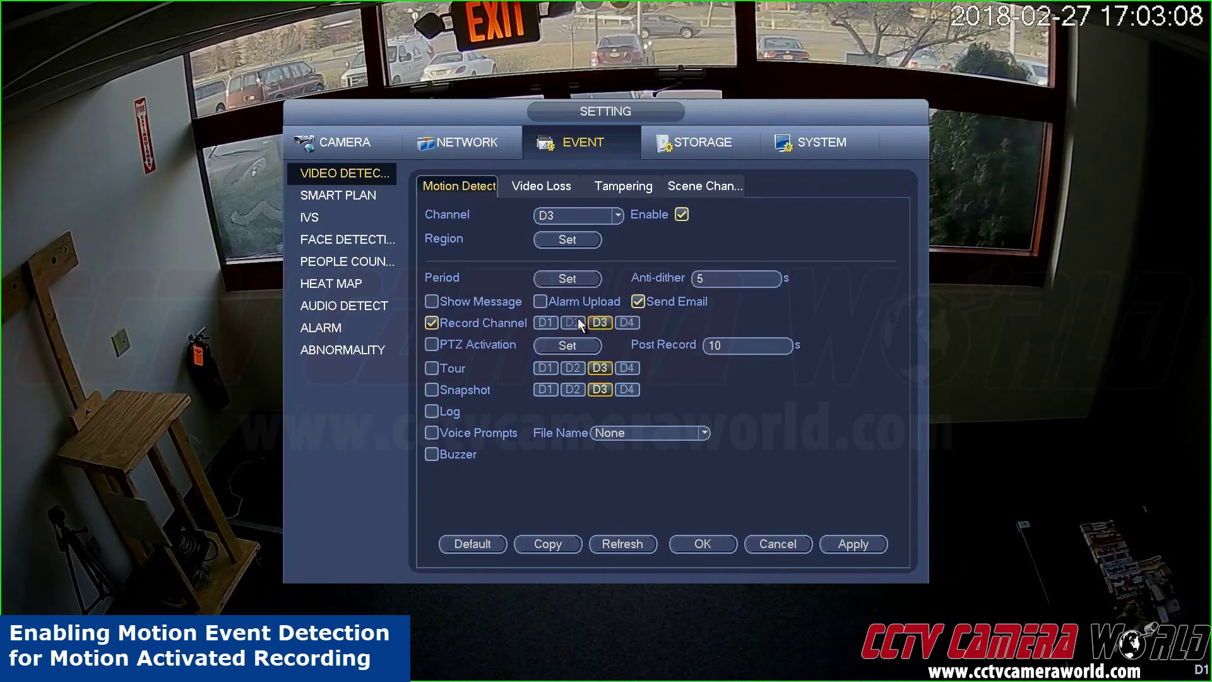
Open the Storage Schedule from the main menu and check the per-channel record mode options
right_click(575, 253)
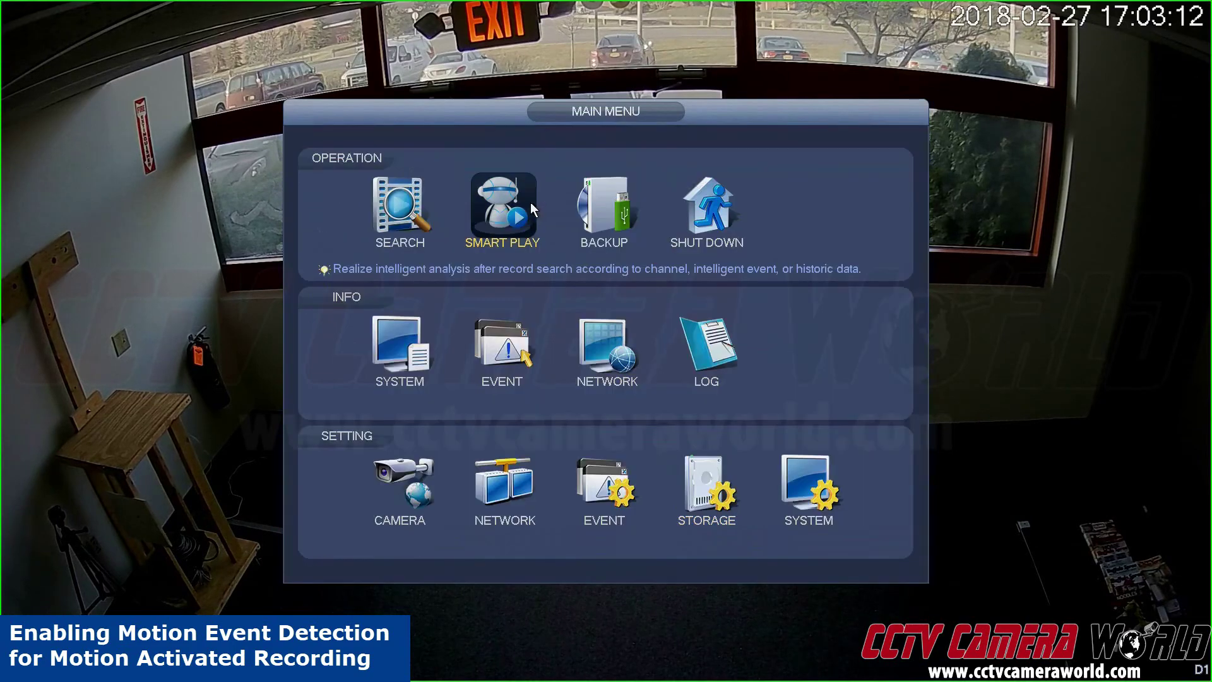
click(705, 500)
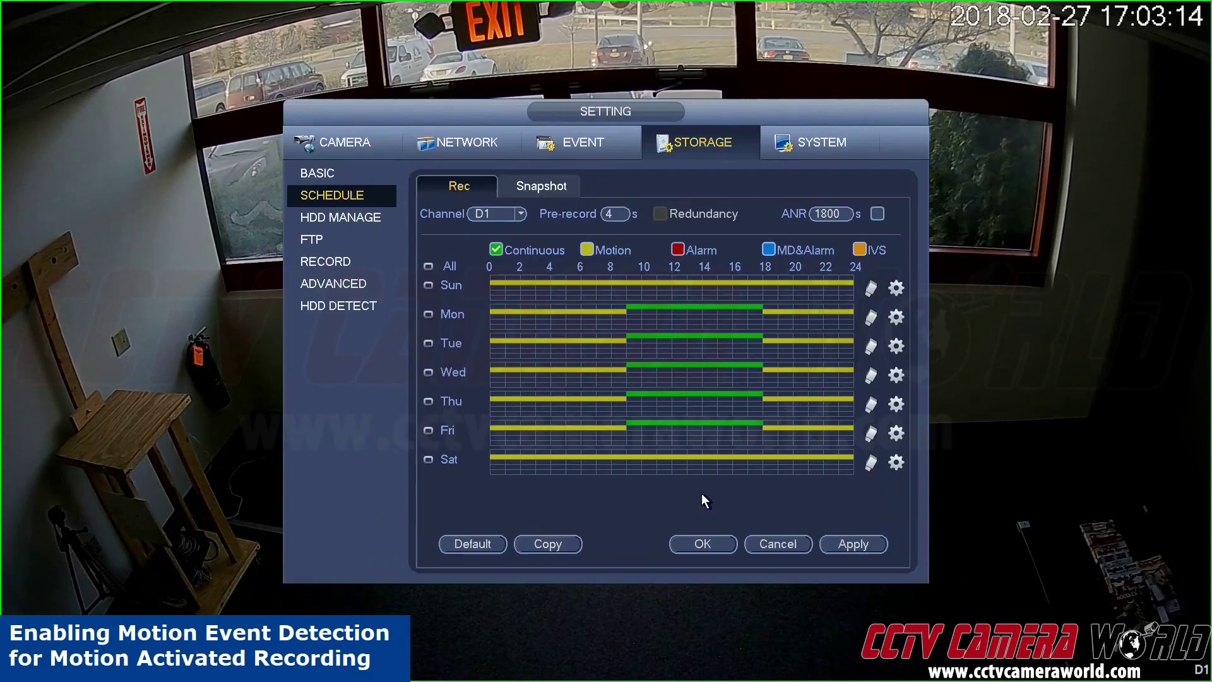
click(343, 265)
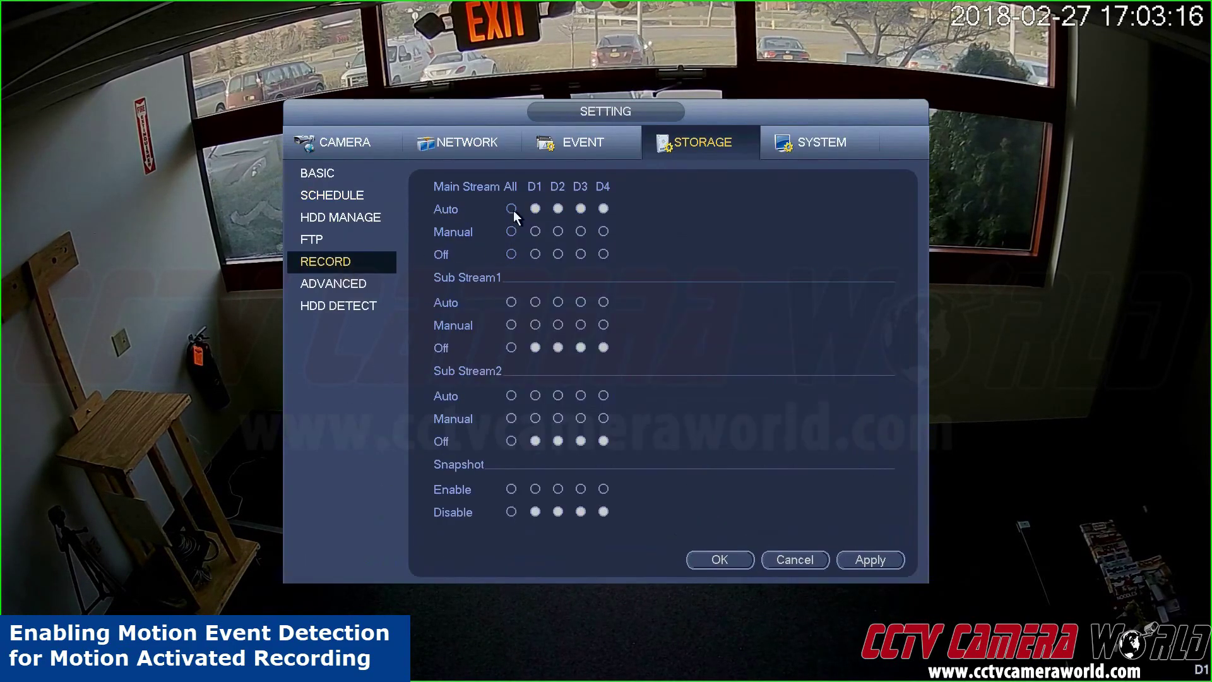
click(339, 198)
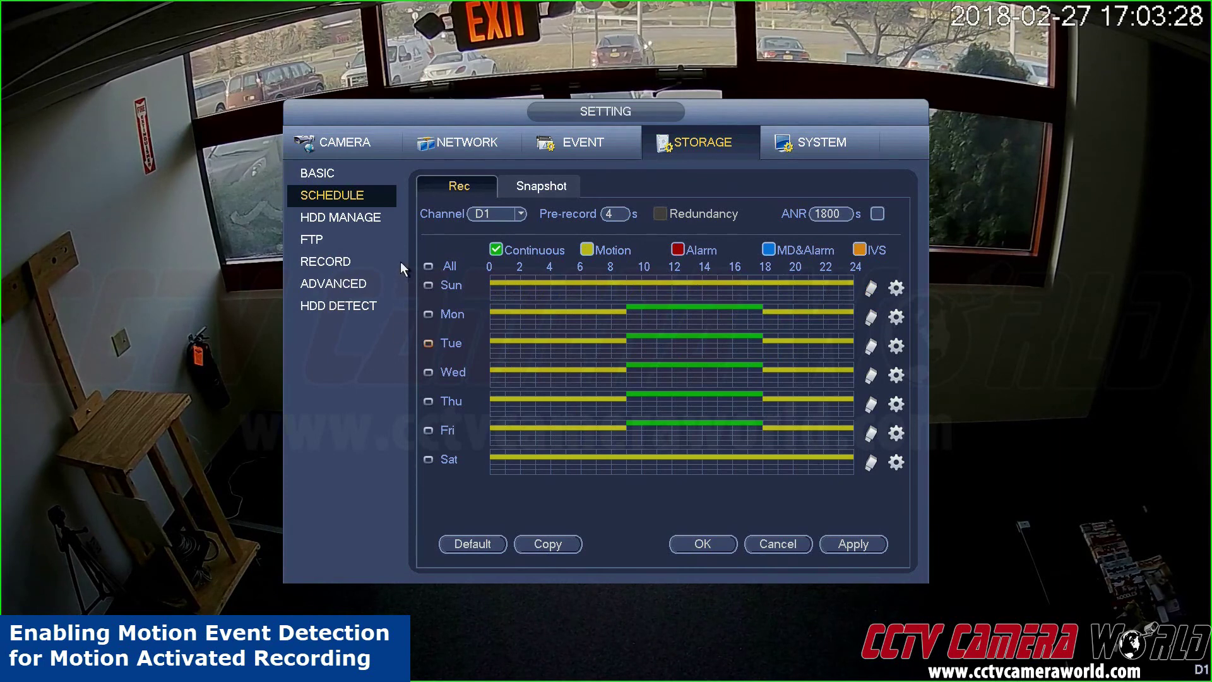
Change D1's pre-record time from 4 to 30 seconds on the number pad
click(607, 214)
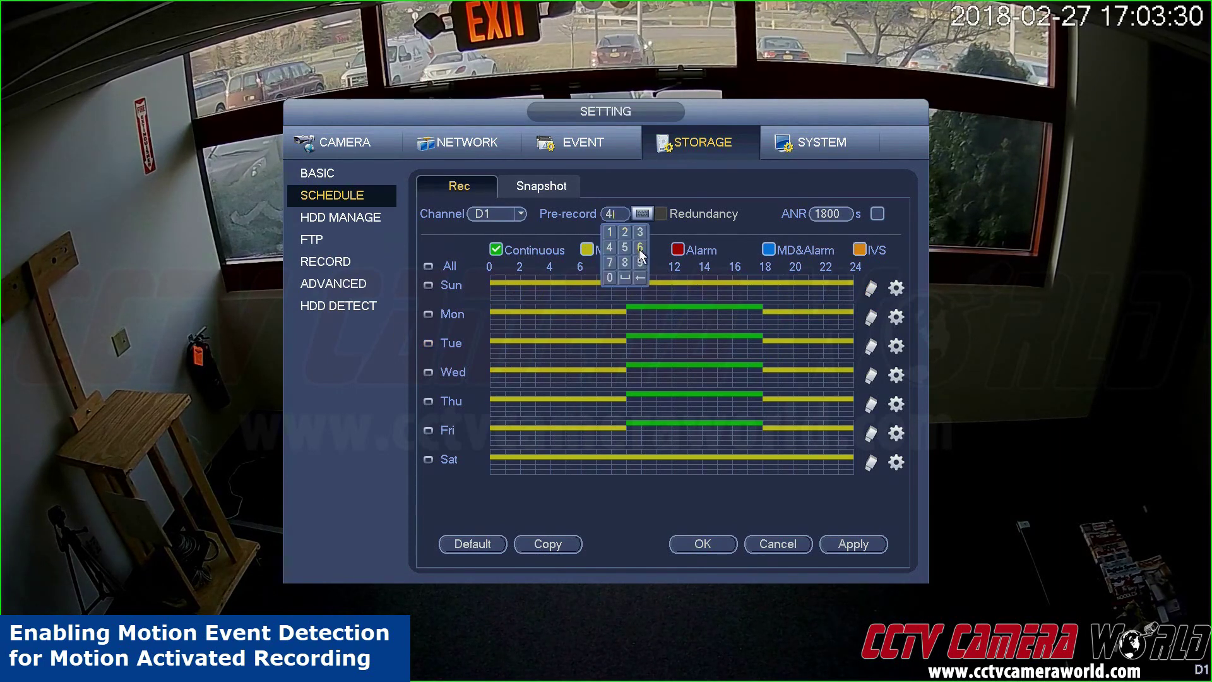
click(638, 232)
click(609, 278)
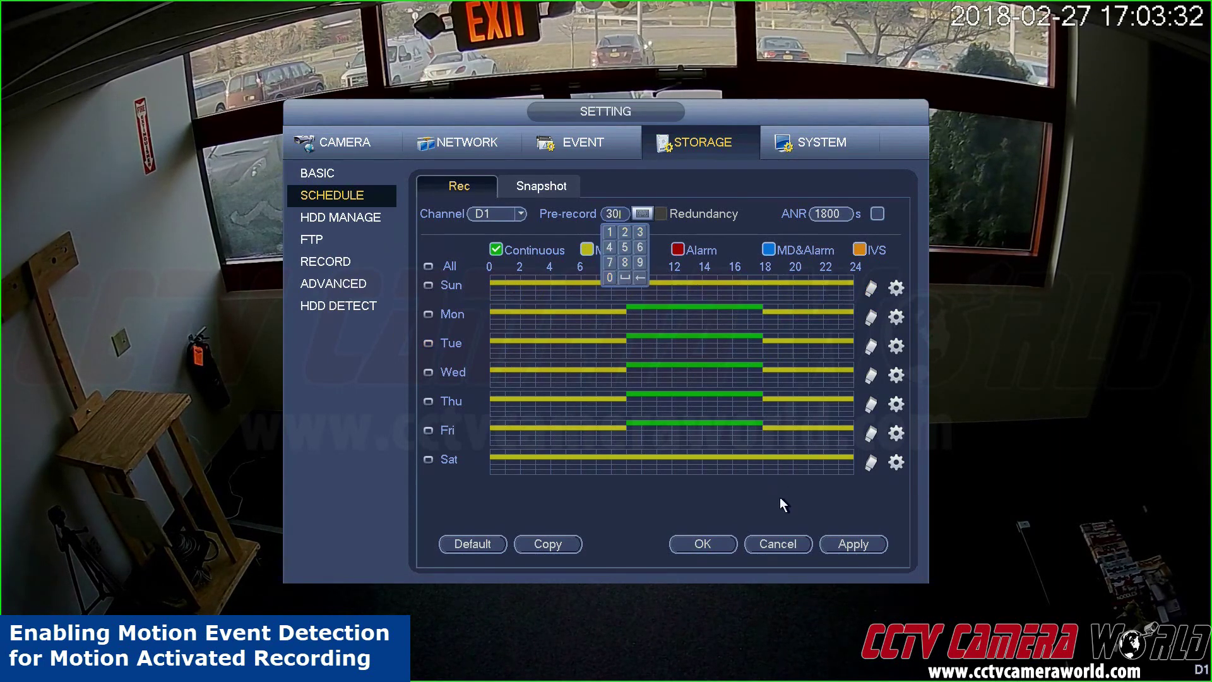
click(780, 492)
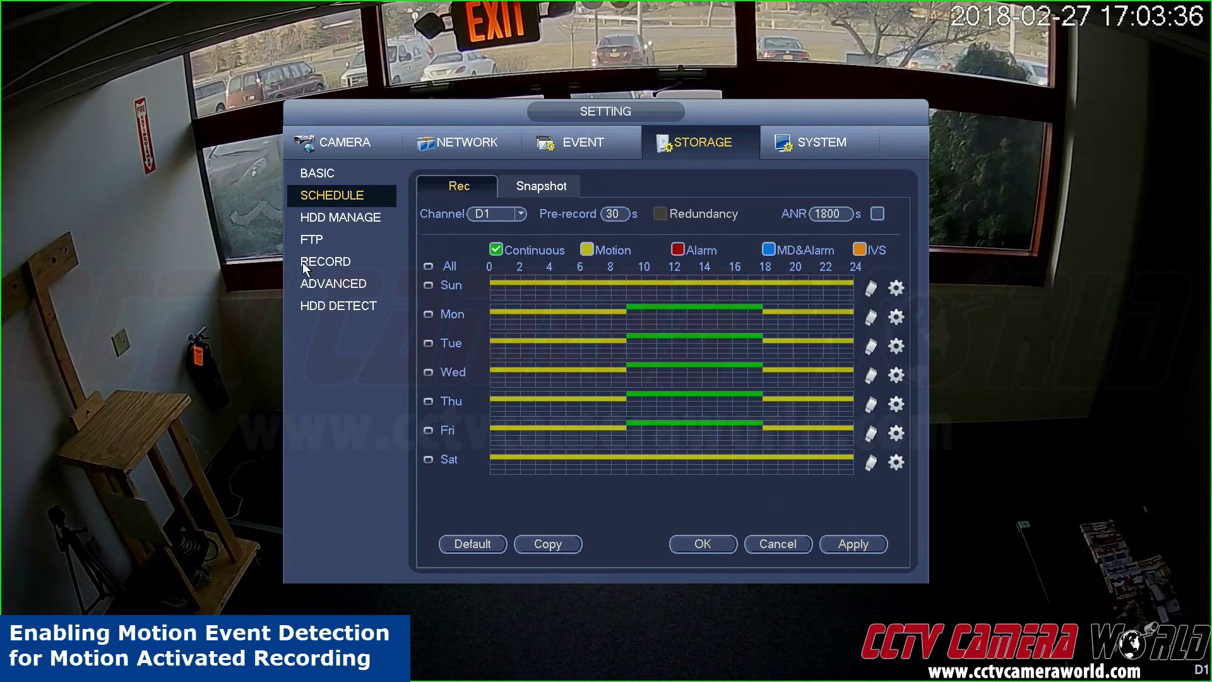
Show channel D1's Motion Detect settings
click(571, 144)
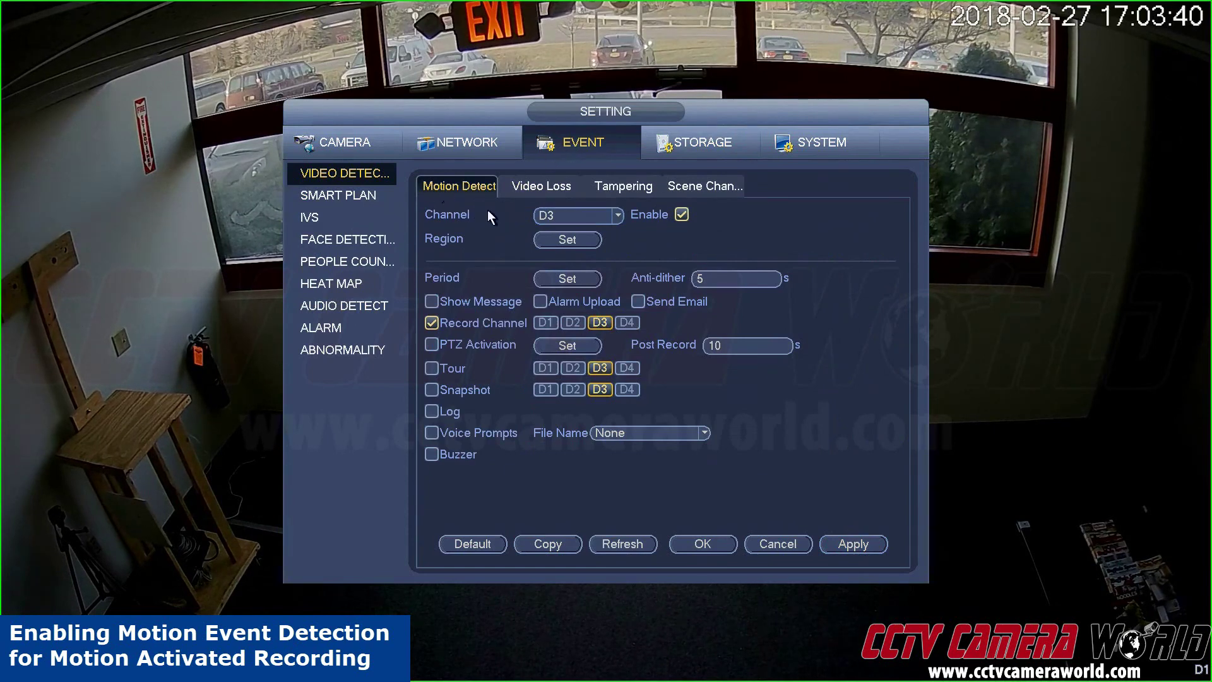
click(585, 213)
click(549, 233)
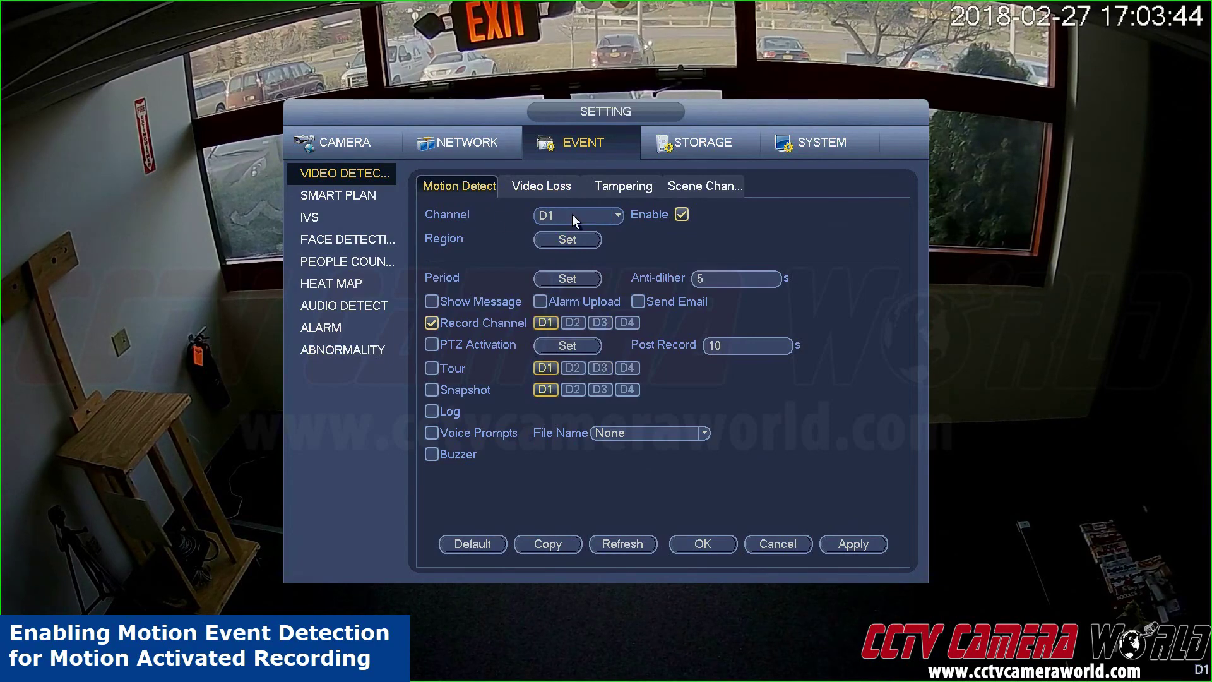
Paint motion zone 4 over the right-middle of D1's camera view in the region grid
click(558, 237)
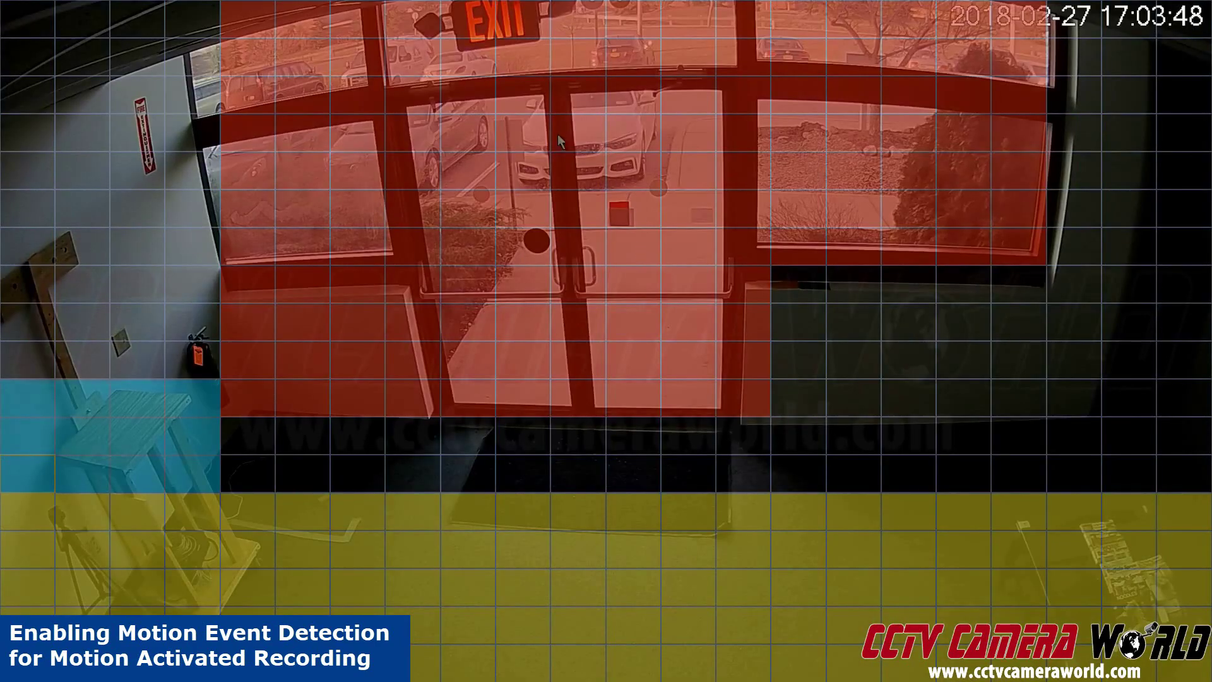
mouse_move(588, 7)
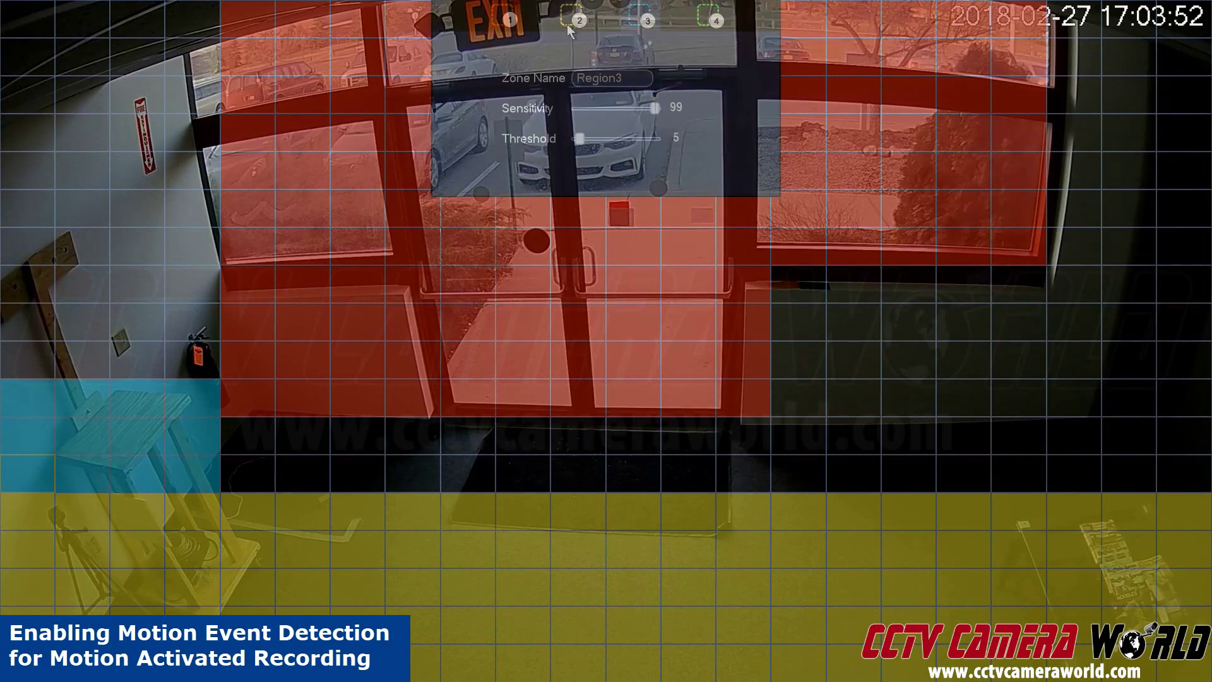
click(575, 24)
click(708, 18)
click(800, 247)
mouse_move(800, 270)
mouse_down()
mouse_move(836, 294)
mouse_move(802, 373)
mouse_up()
right_click(637, 313)
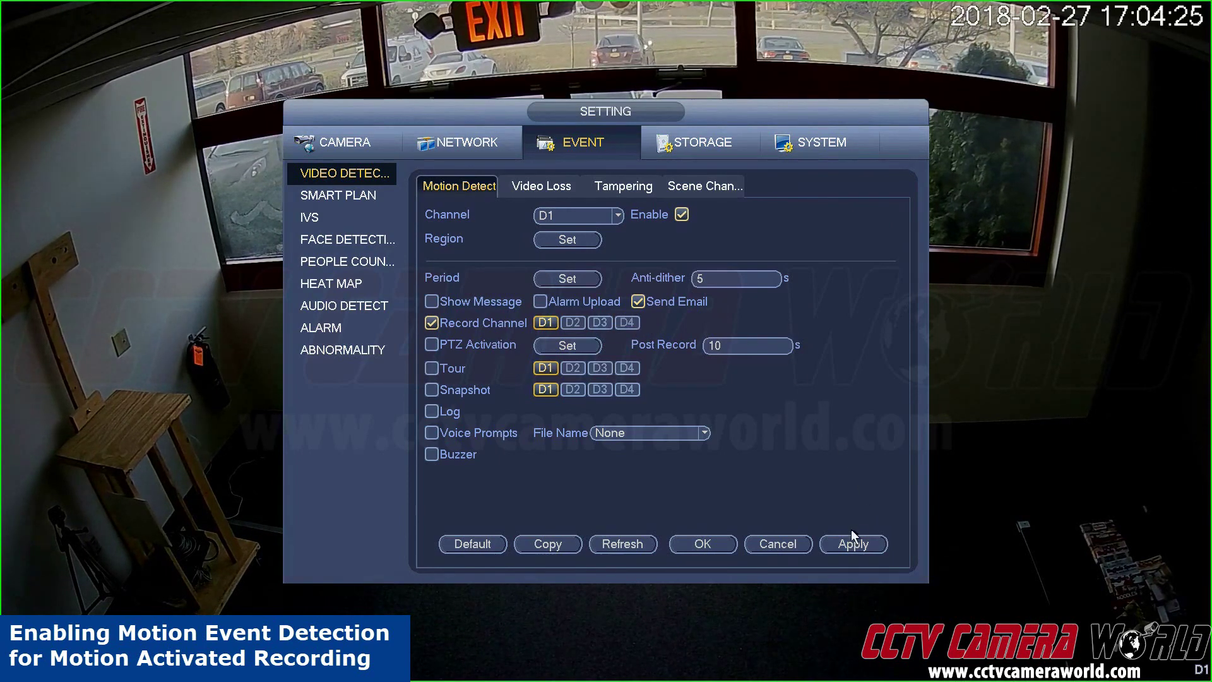
Step the Motion Detect channel through D2 and D3
click(587, 216)
click(584, 233)
click(593, 215)
click(600, 233)
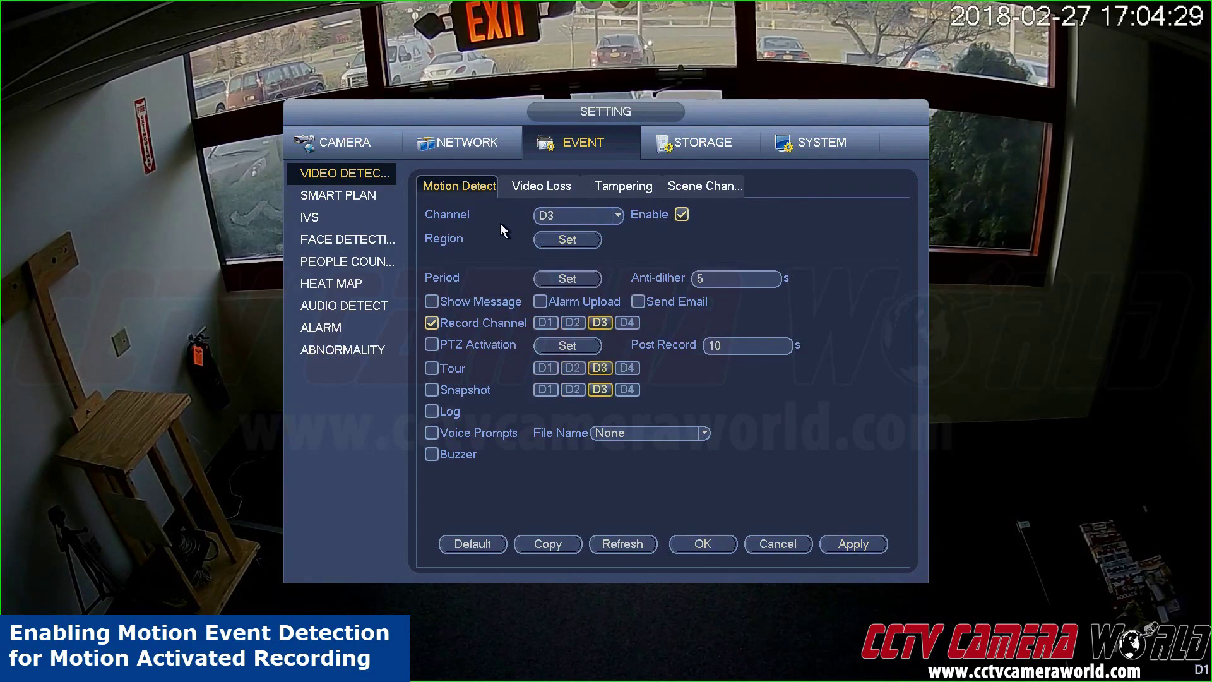
View the Storage Schedules of D2, D3 and D4, ending on D4's 0–24 daily recording
right_click(433, 234)
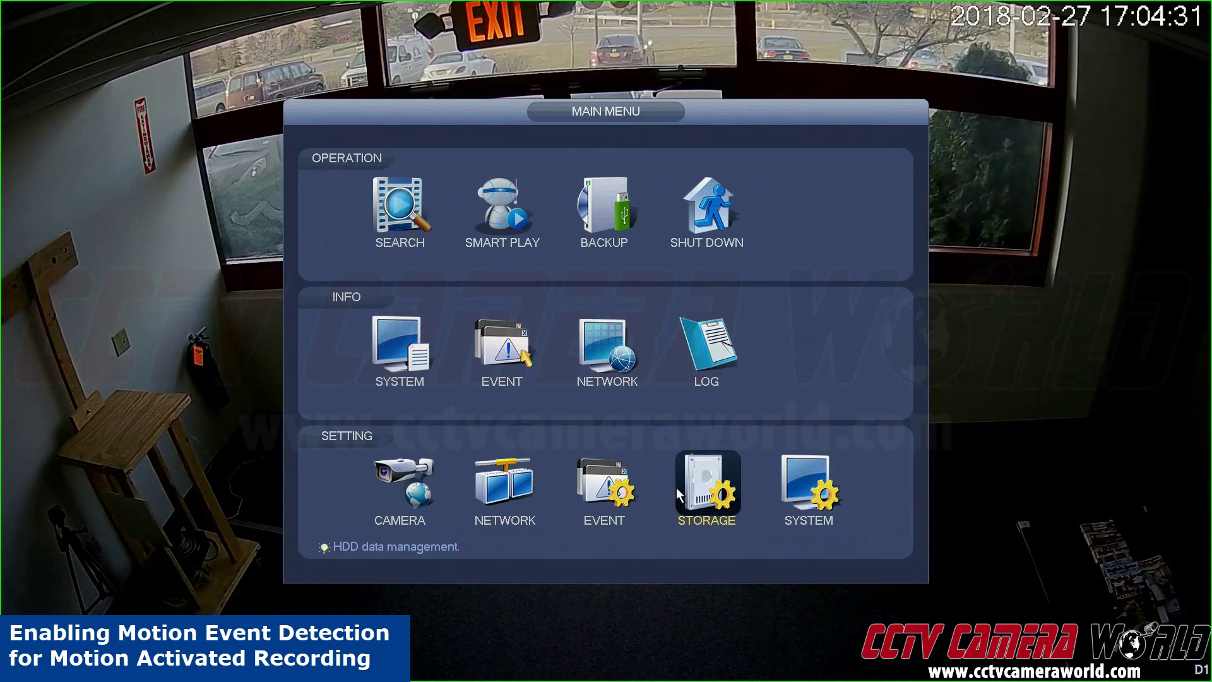
click(729, 496)
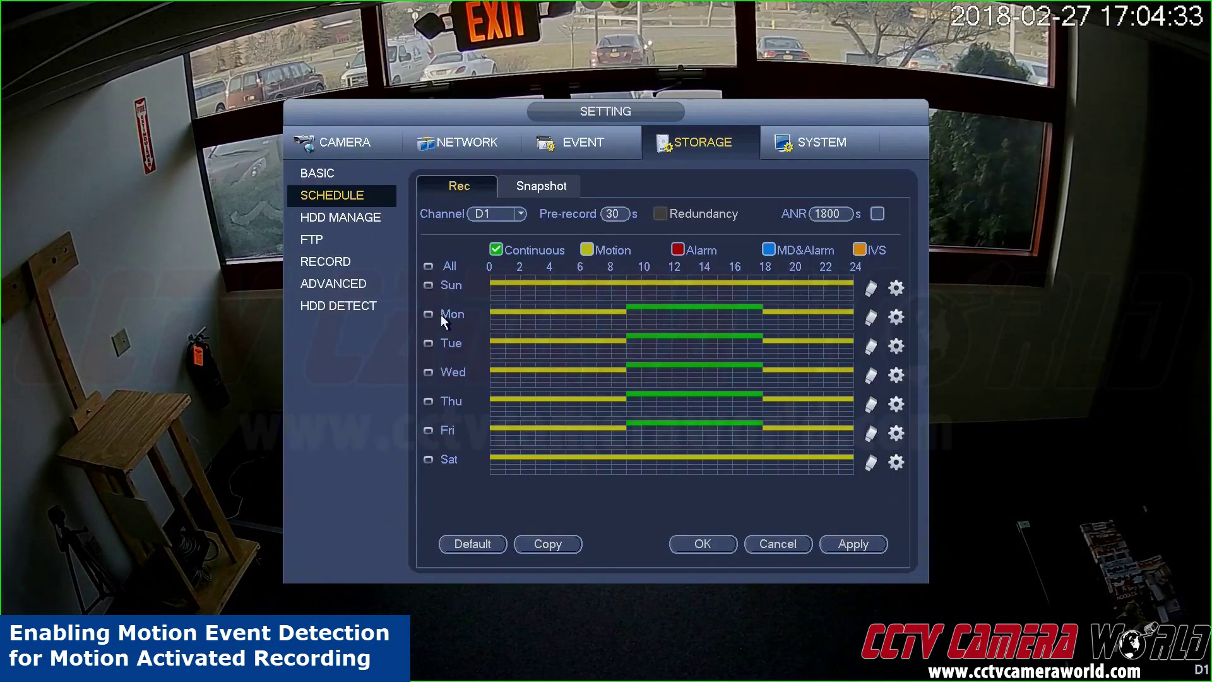
click(508, 216)
click(502, 230)
click(504, 216)
click(527, 230)
click(508, 216)
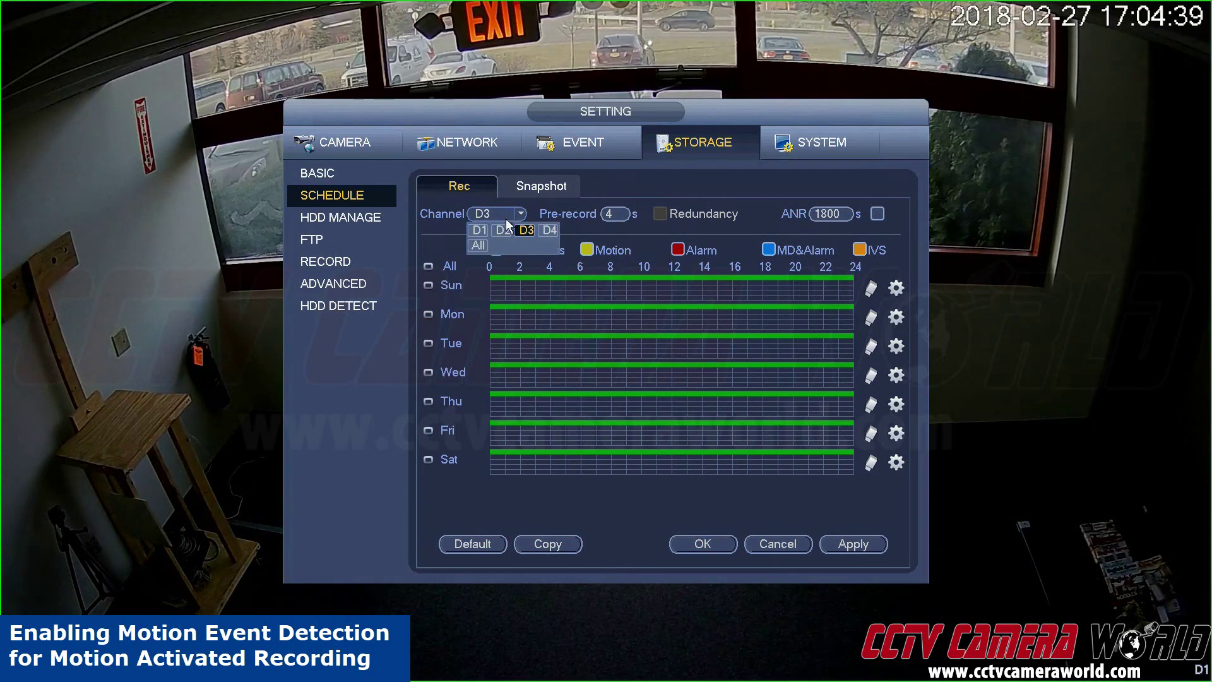
click(549, 231)
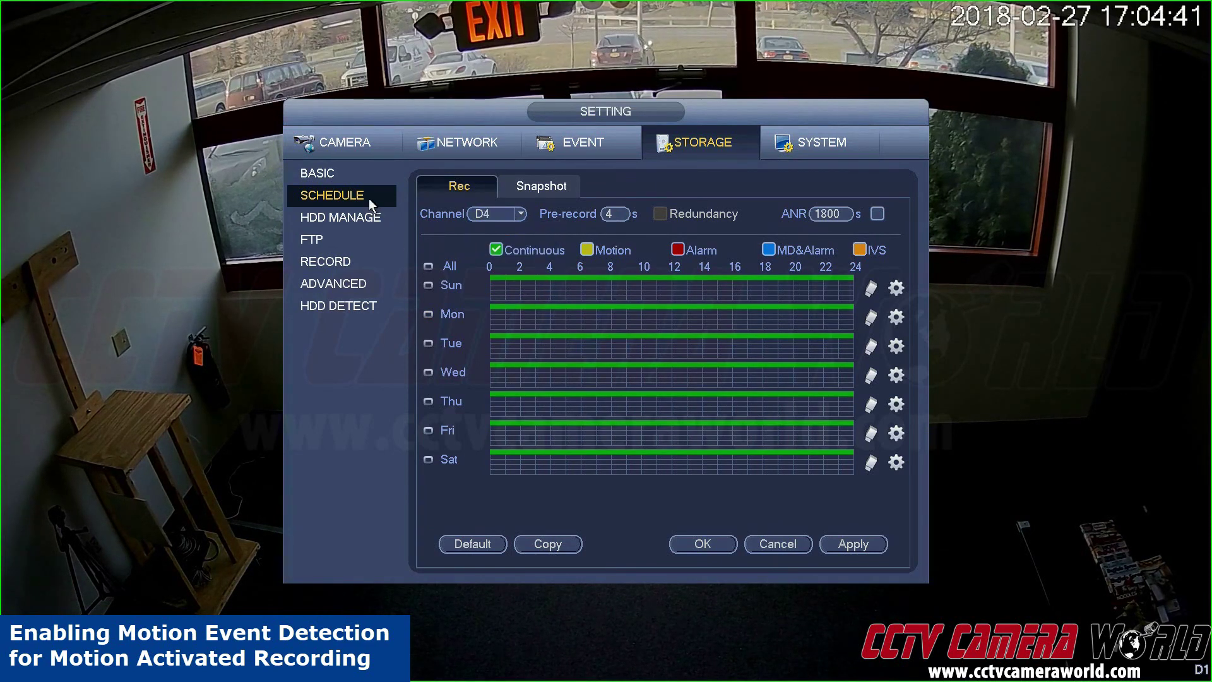